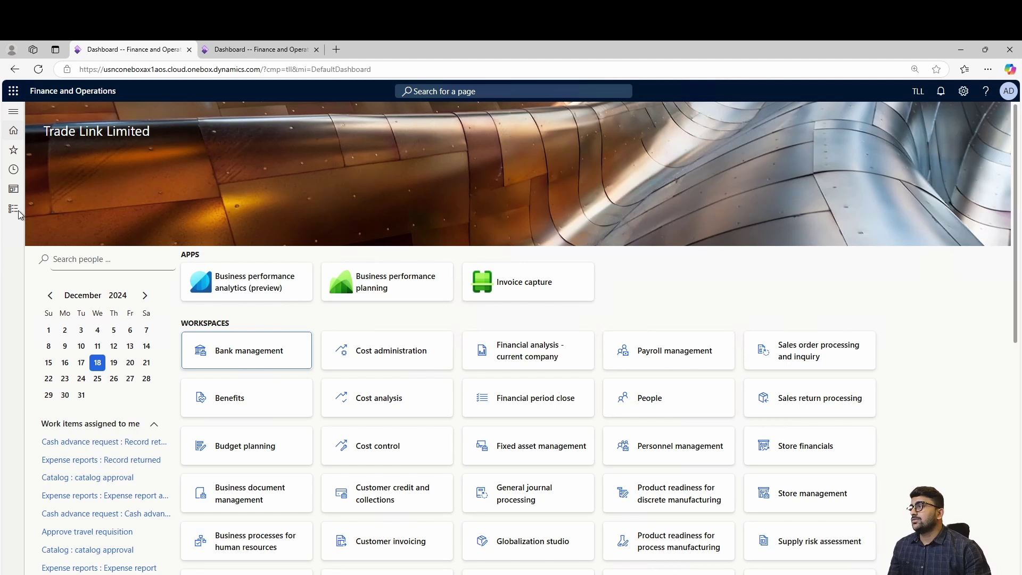
Open the Expense management parameters page from the general setup of the Expense management module.
left_click(15, 211)
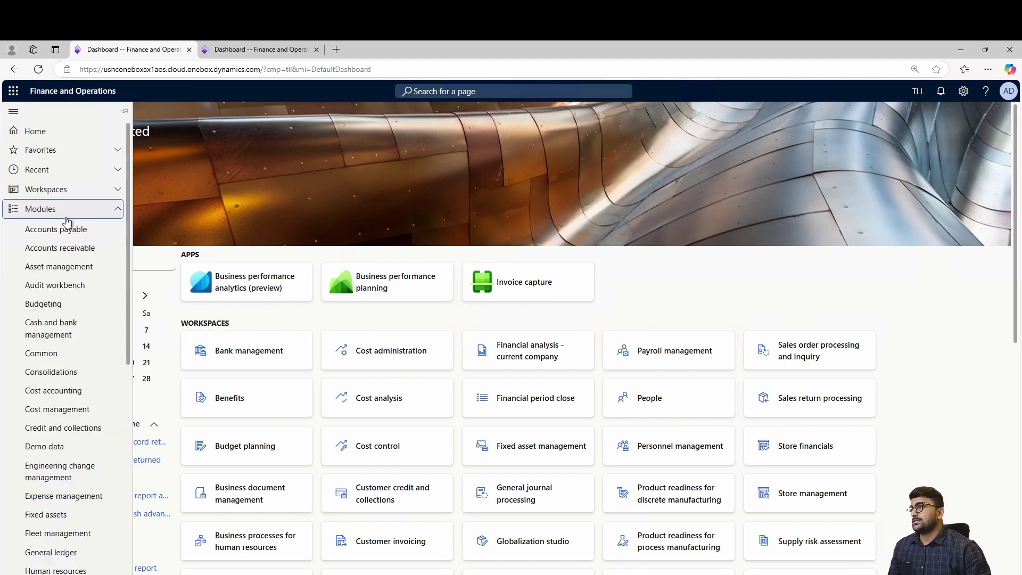
scroll(75, 297, "down", 2)
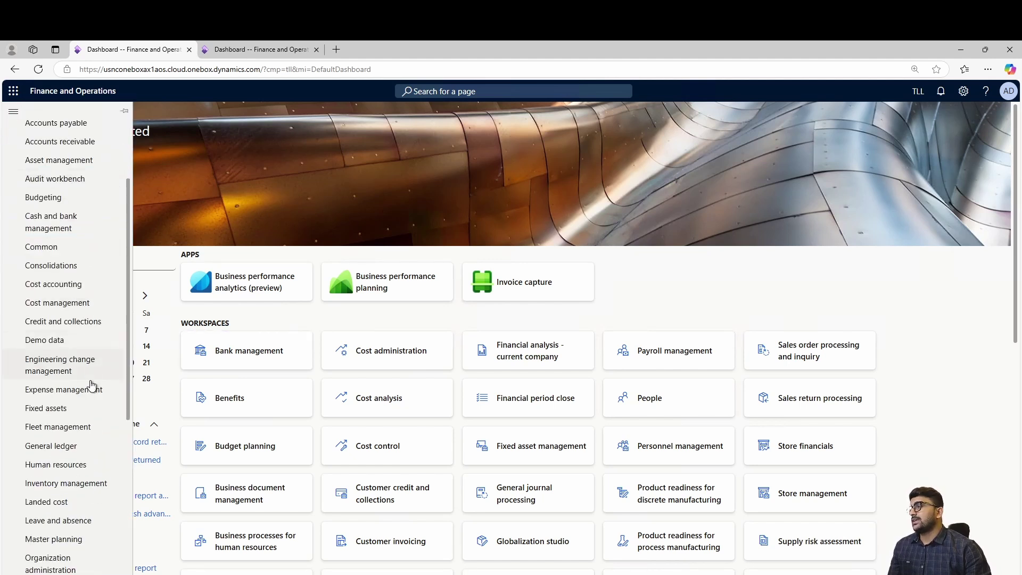
scroll(79, 201, "up", 2)
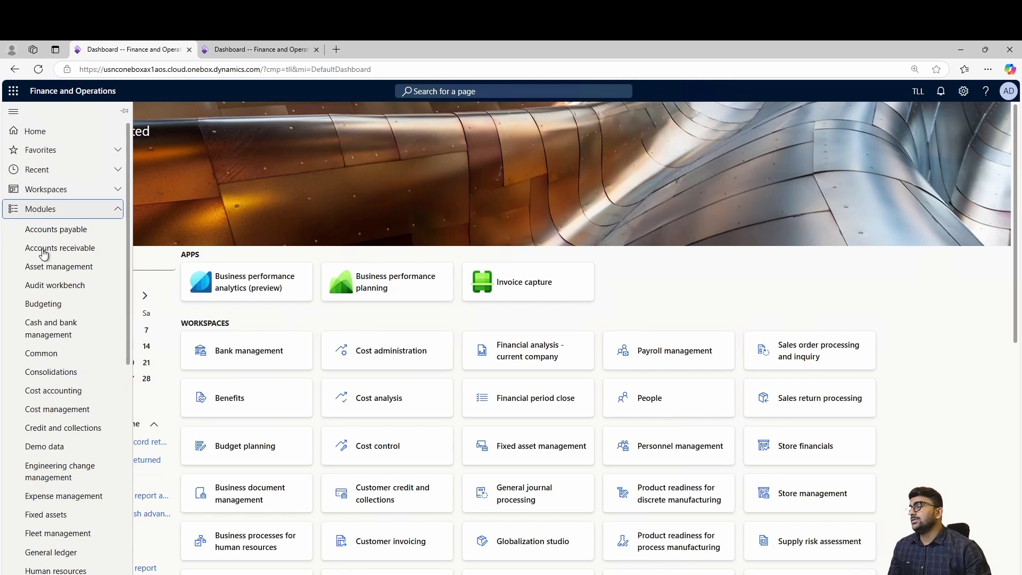
left_click(65, 497)
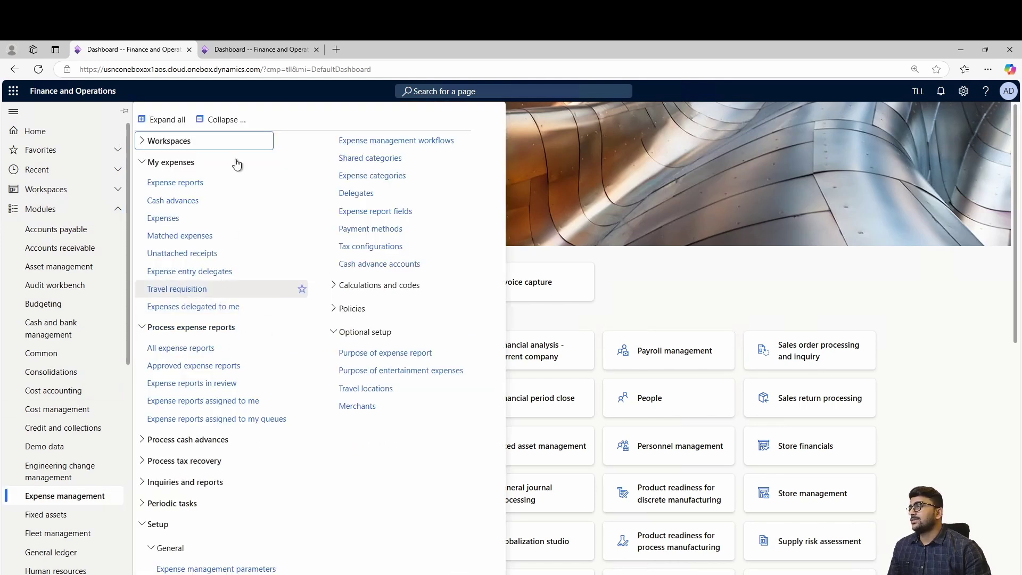
left_click(219, 120)
left_click(206, 292)
left_click(226, 317)
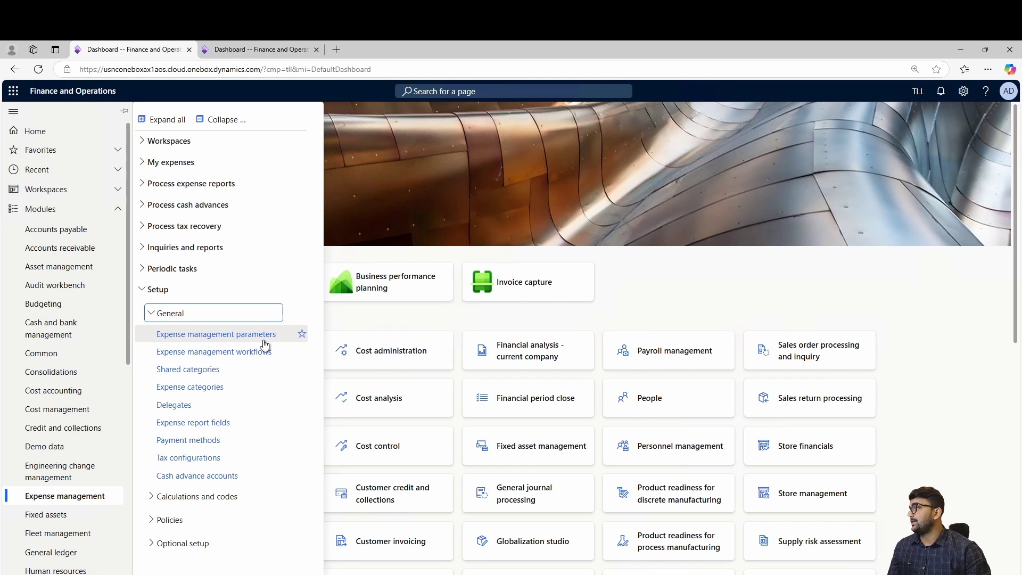
left_click(263, 340)
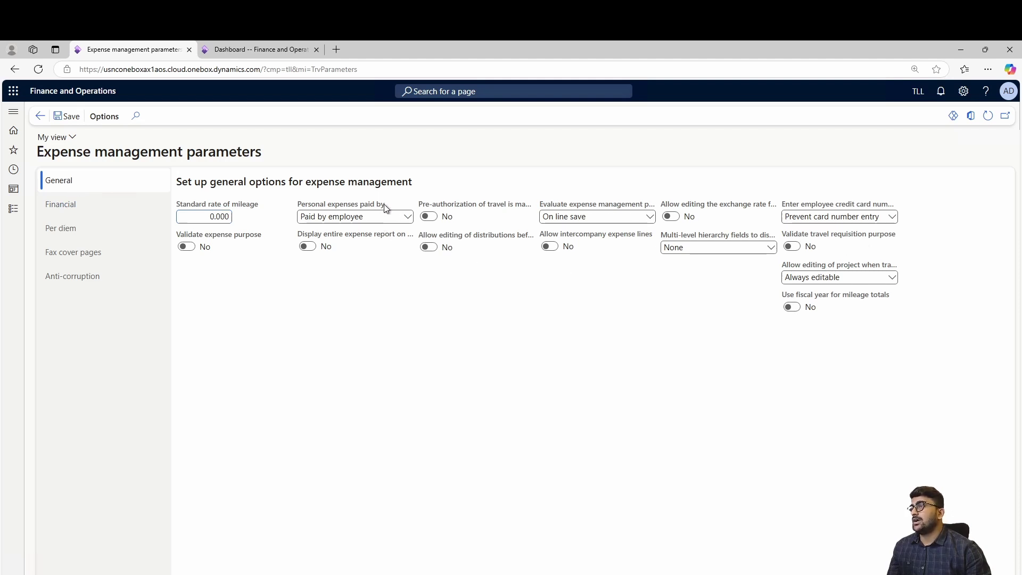
Select Paid by employee as the Personal expenses paid by option in the general parameters.
left_click_drag(384, 203, 296, 210)
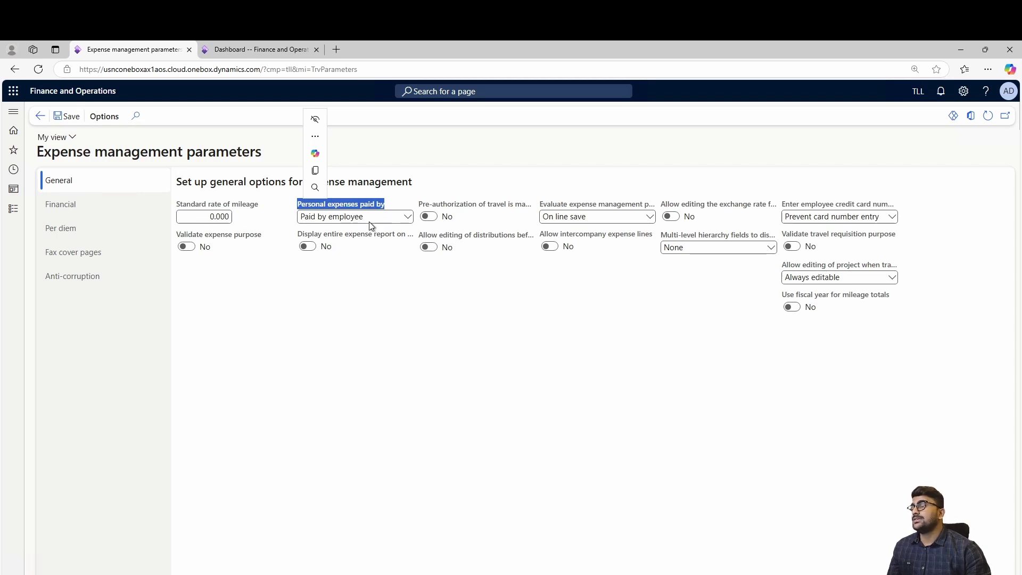
left_click(408, 219)
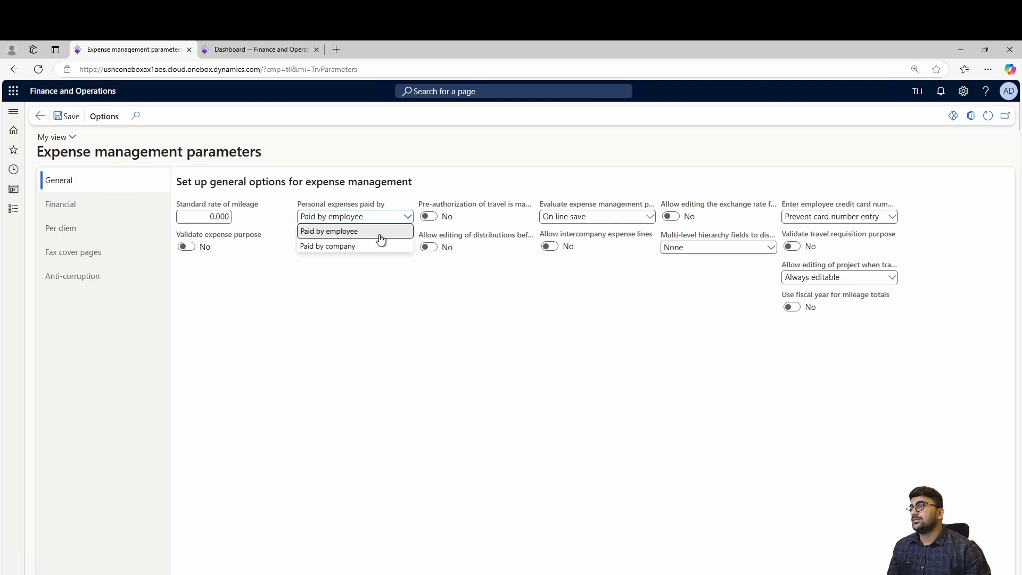
left_click(353, 238)
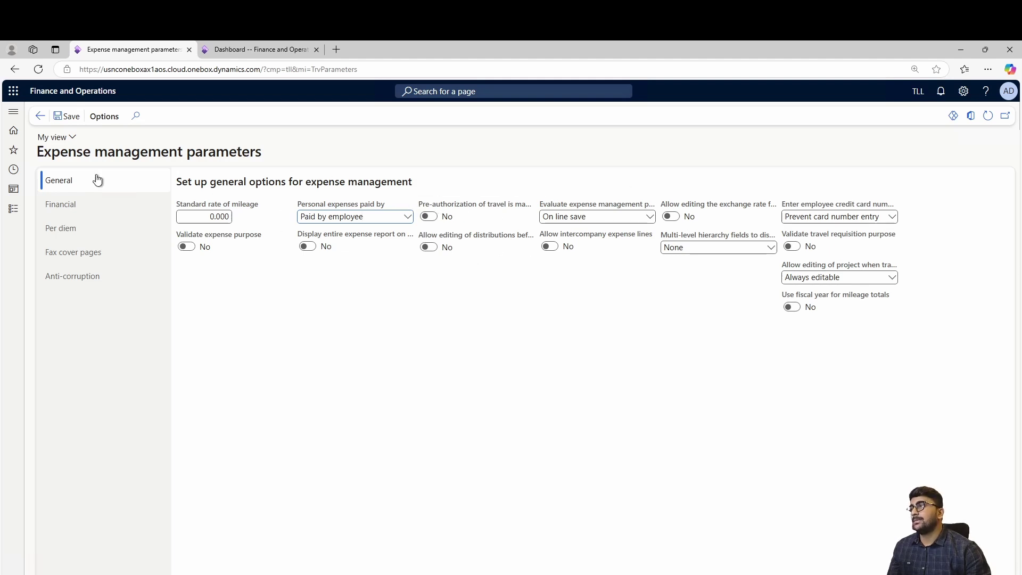
Examine the ledger daily journal name in the Financial section of the expense management parameters.
left_click(93, 210)
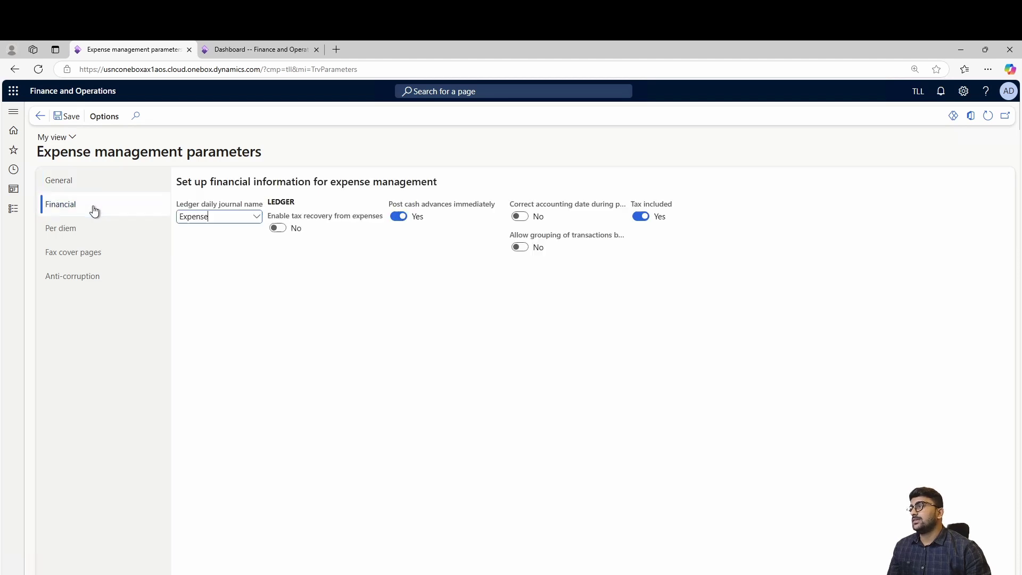
left_click(217, 217)
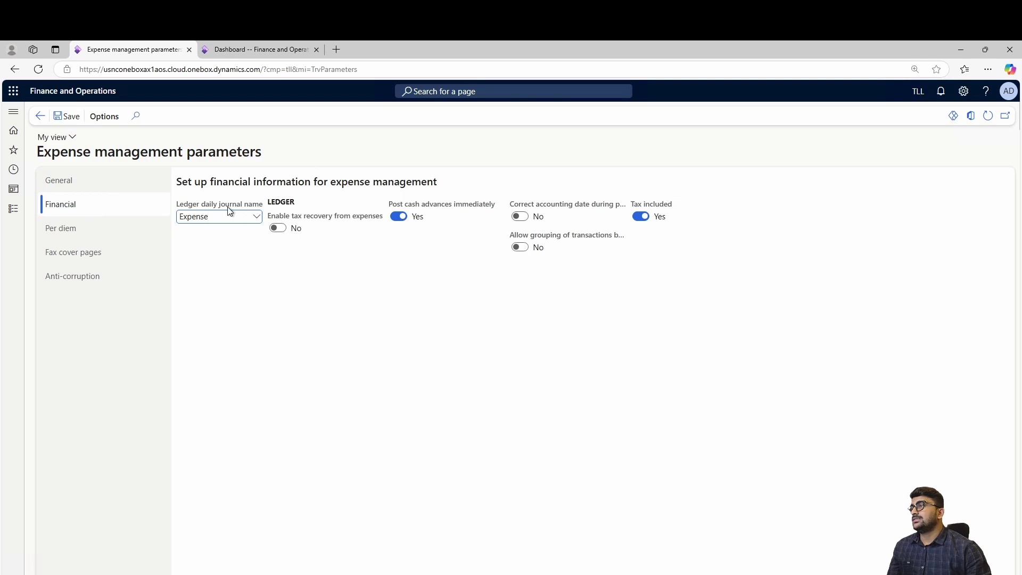
mouse_move(229, 210)
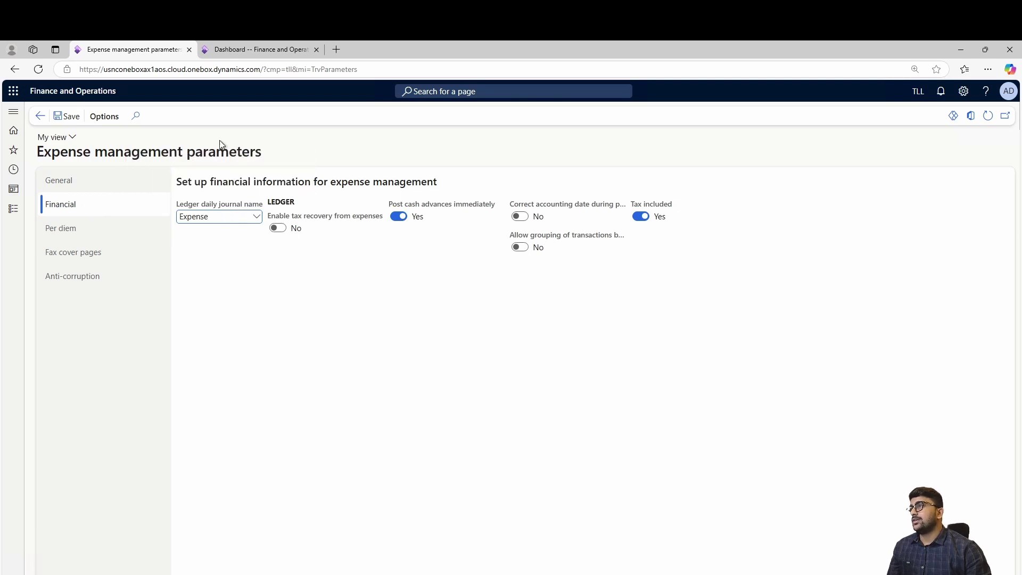
Switch to the second Finance and Operations browser tab and open Journal names from the General ledger journal setup.
left_click(238, 49)
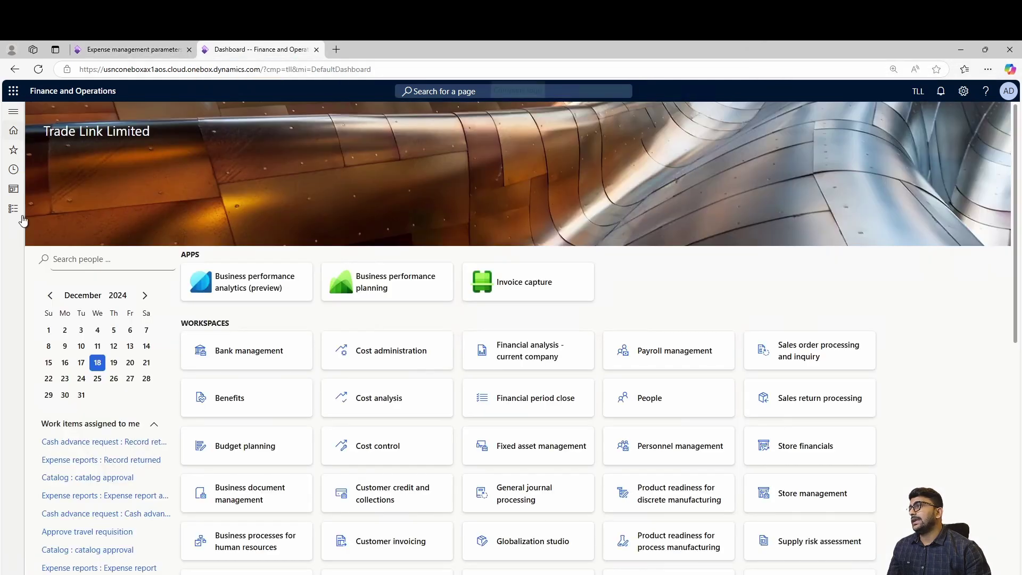
left_click(14, 211)
scroll(69, 322, "down", 4)
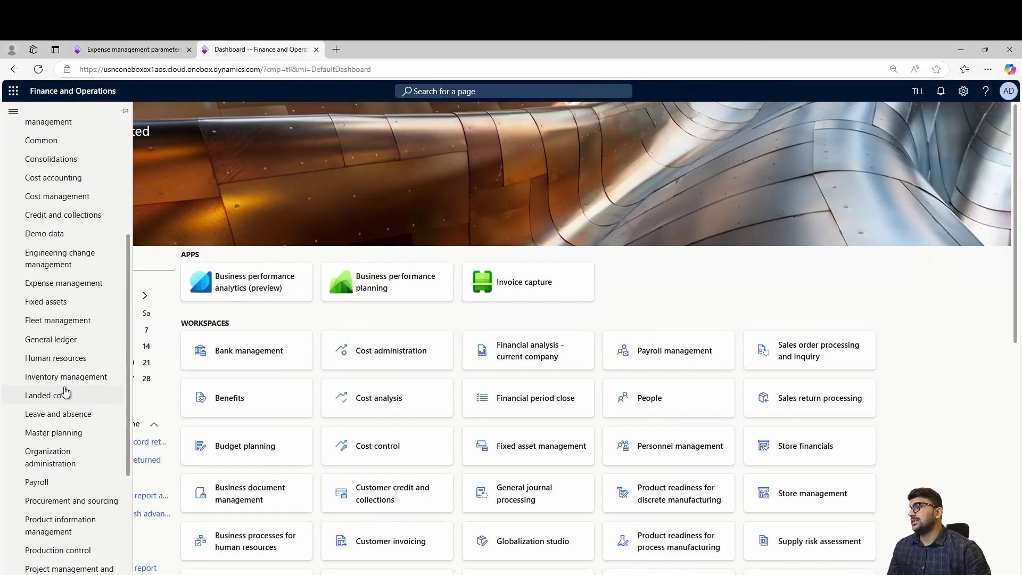
left_click(58, 340)
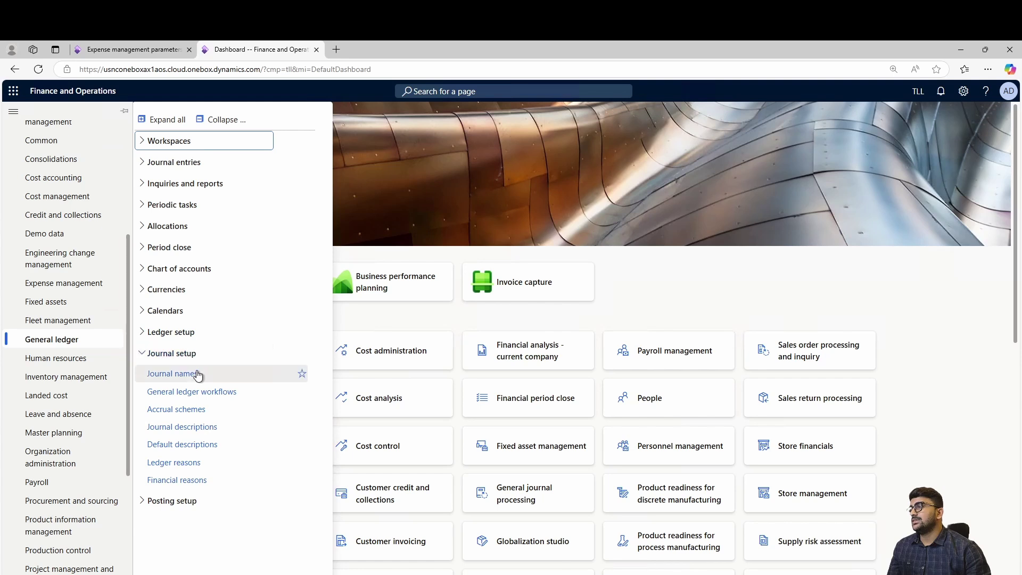
left_click(198, 375)
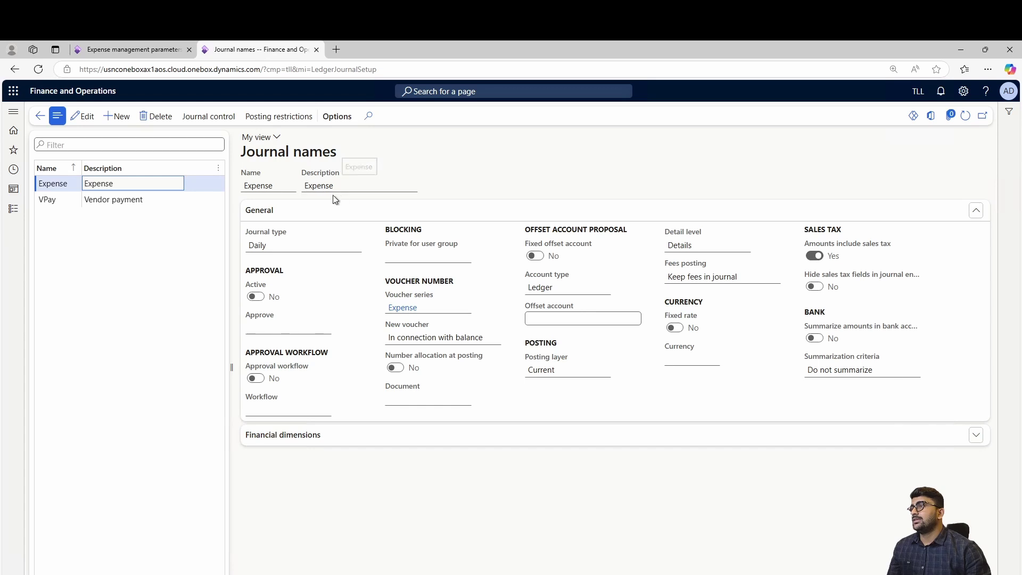
Examine the journal type and voucher series of the Expense journal name.
left_click_drag(287, 233, 238, 234)
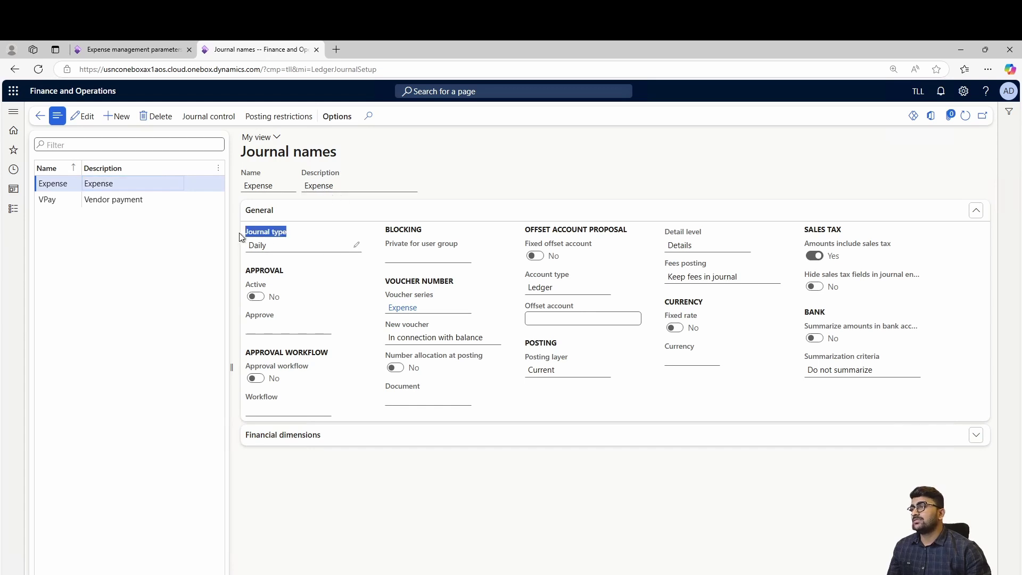
left_click(296, 247)
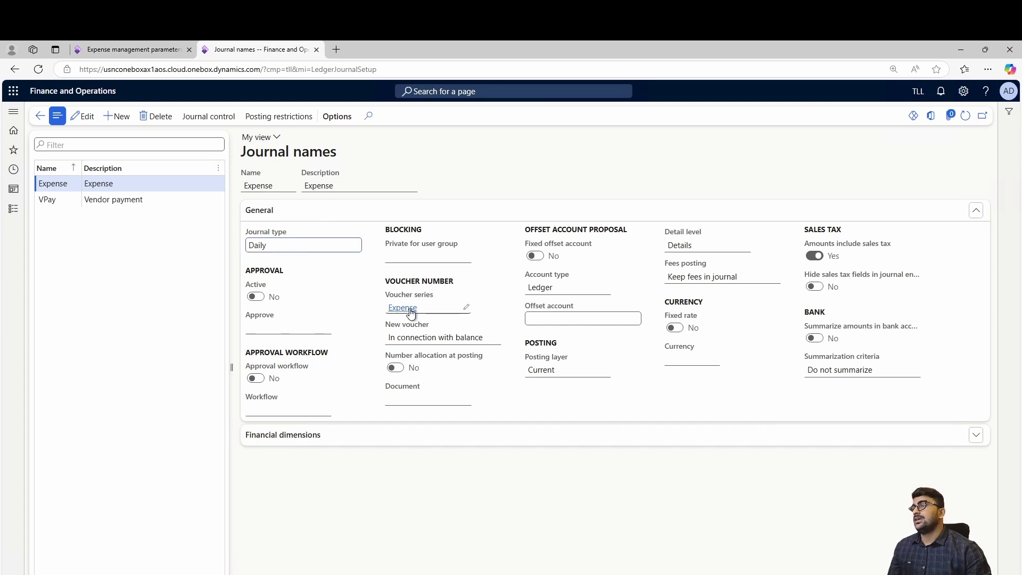
mouse_move(403, 314)
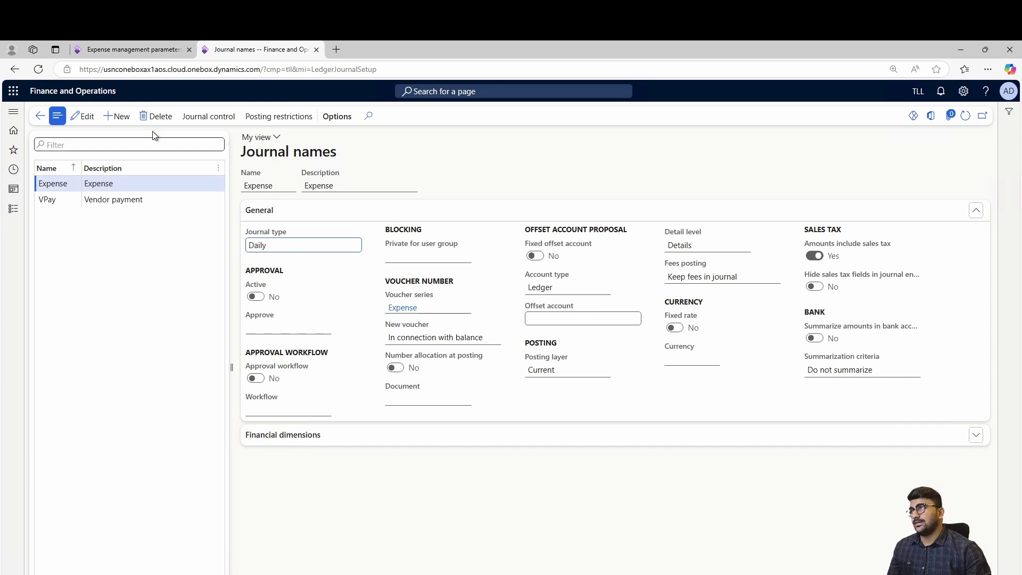
Return to the expense management parameters browser tab and open Shared categories from the Expense management general setup.
left_click(133, 49)
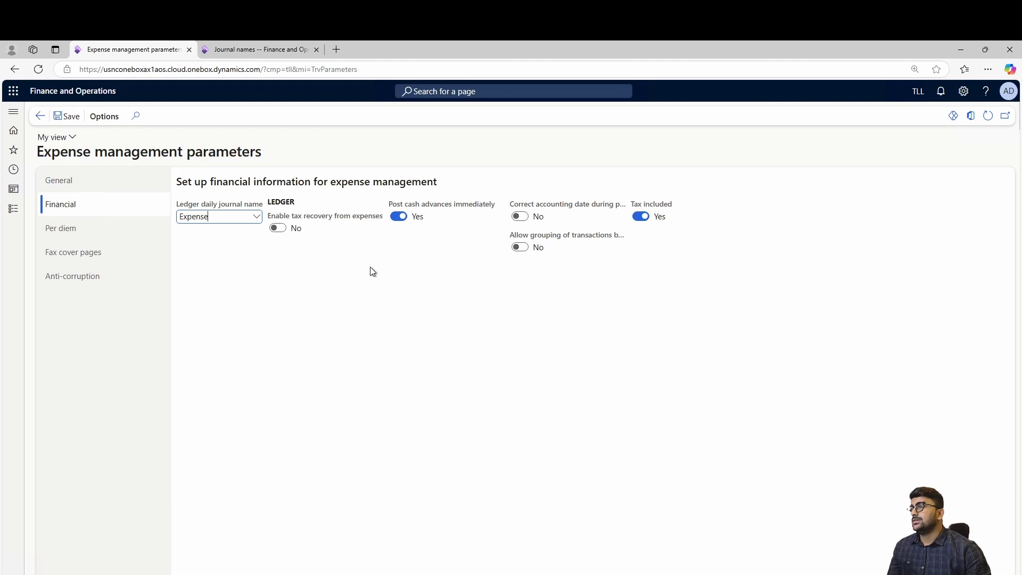
left_click(9, 214)
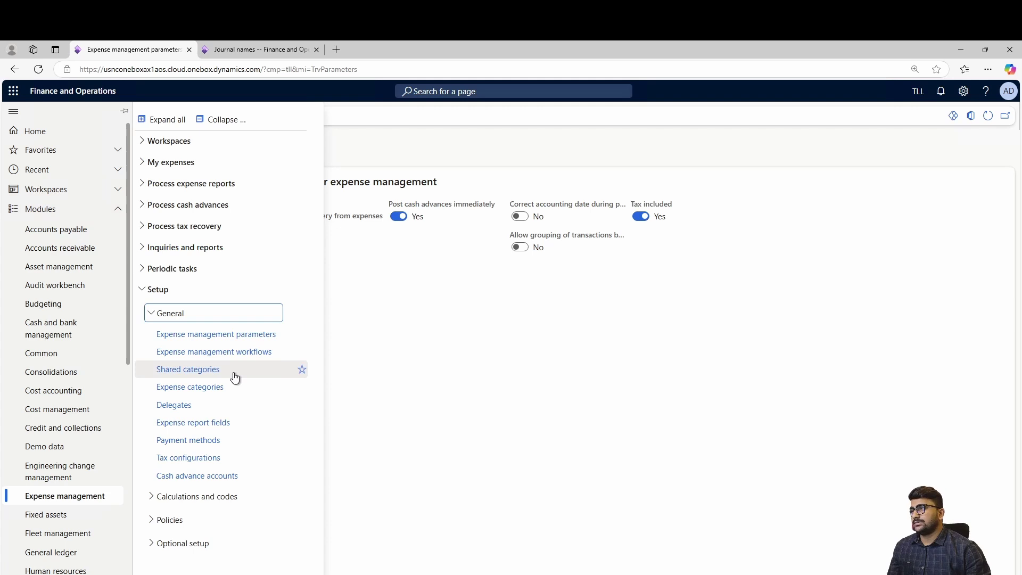
left_click(235, 377)
Look through the shared categories list and open the existing Taxi category to examine its usage settings.
scroll(107, 266, "down", 4)
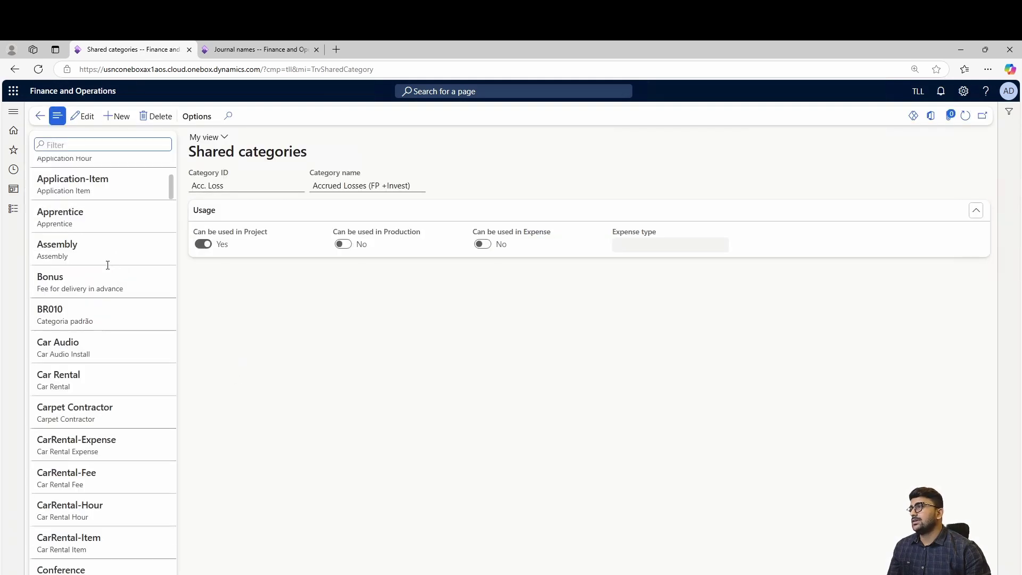
scroll(108, 265, "down", 12)
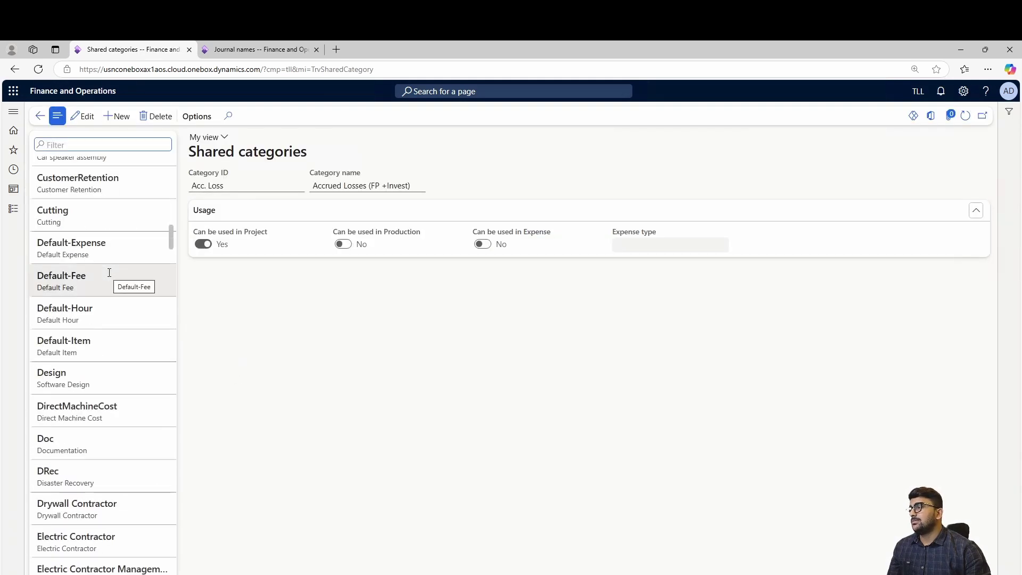
scroll(109, 272, "down", 12)
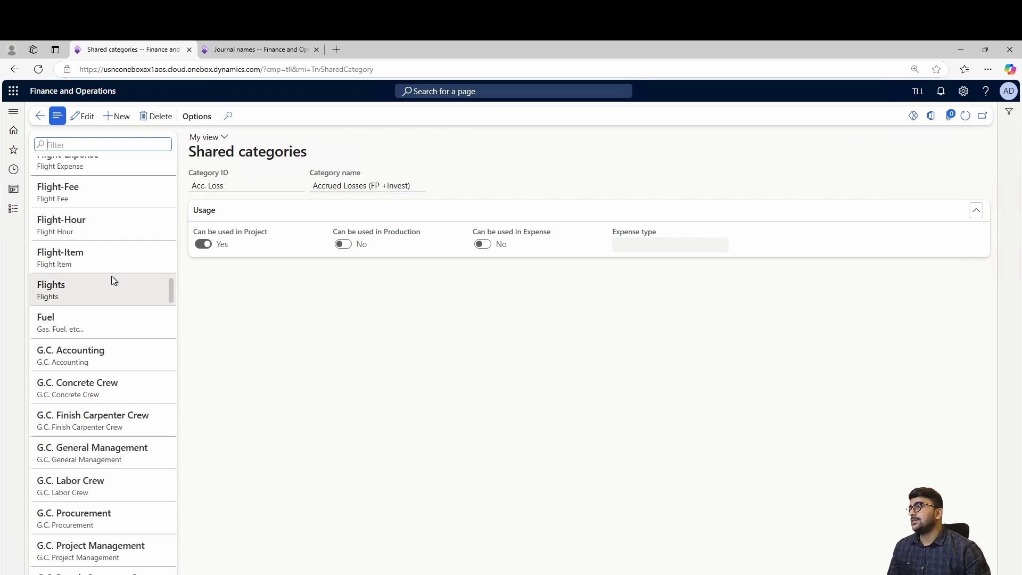
scroll(111, 275, "down", 5)
scroll(110, 276, "down", 4)
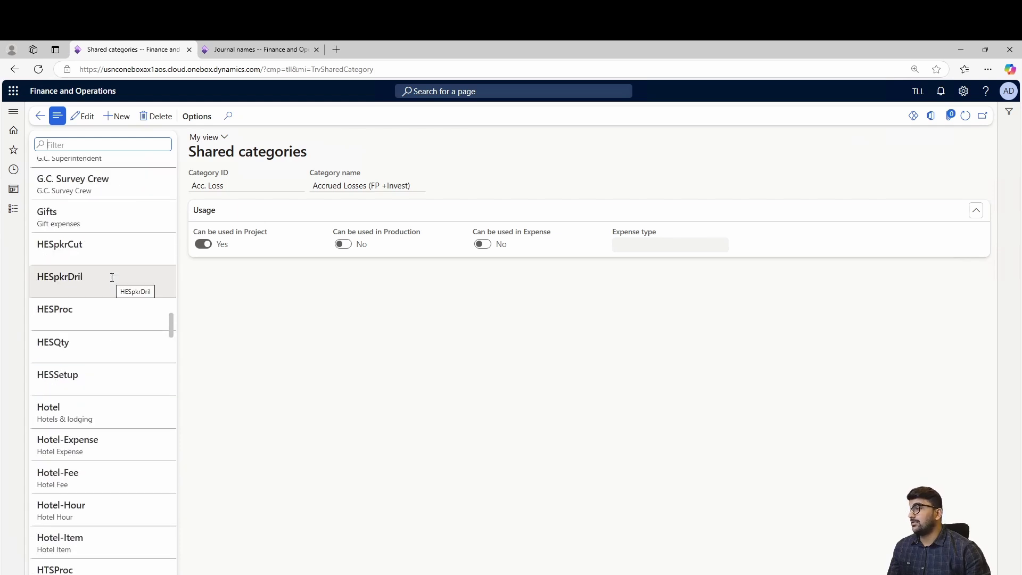
scroll(112, 277, "down", 3)
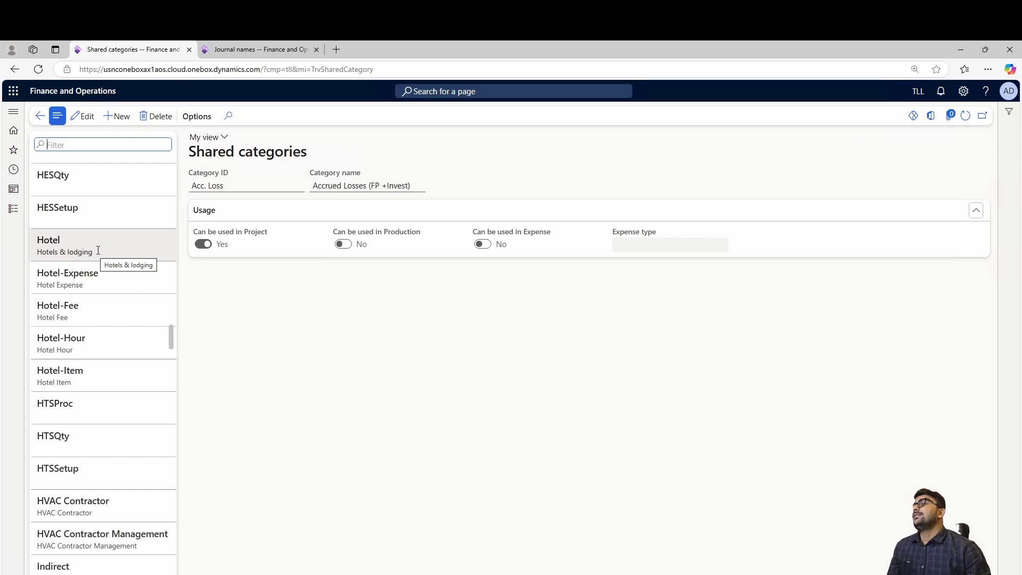
scroll(136, 364, "down", 20)
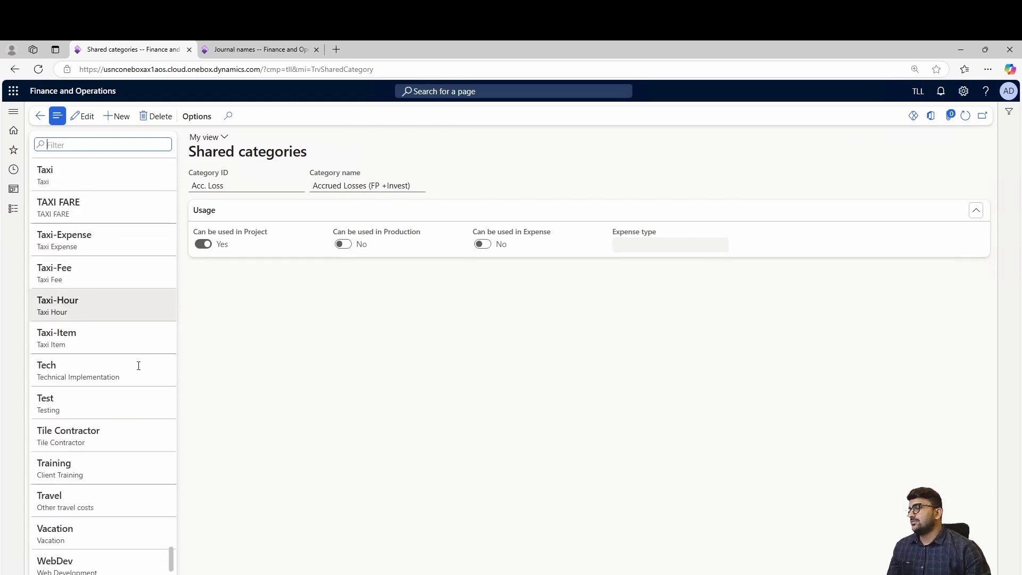
scroll(137, 364, "up", 2)
left_click(106, 304)
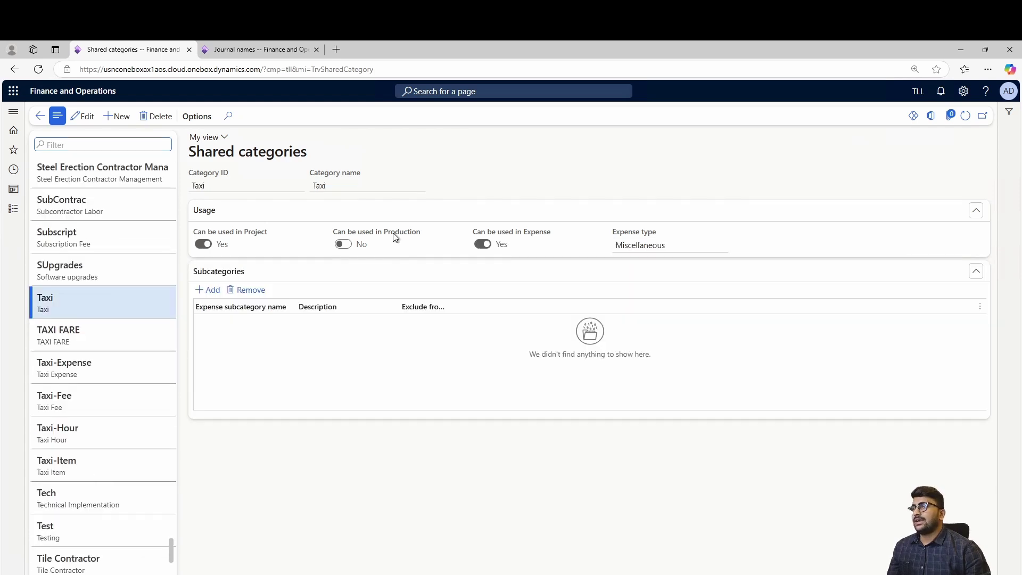
Create a new shared category with Taxi as both its category ID and category name.
left_click(123, 117)
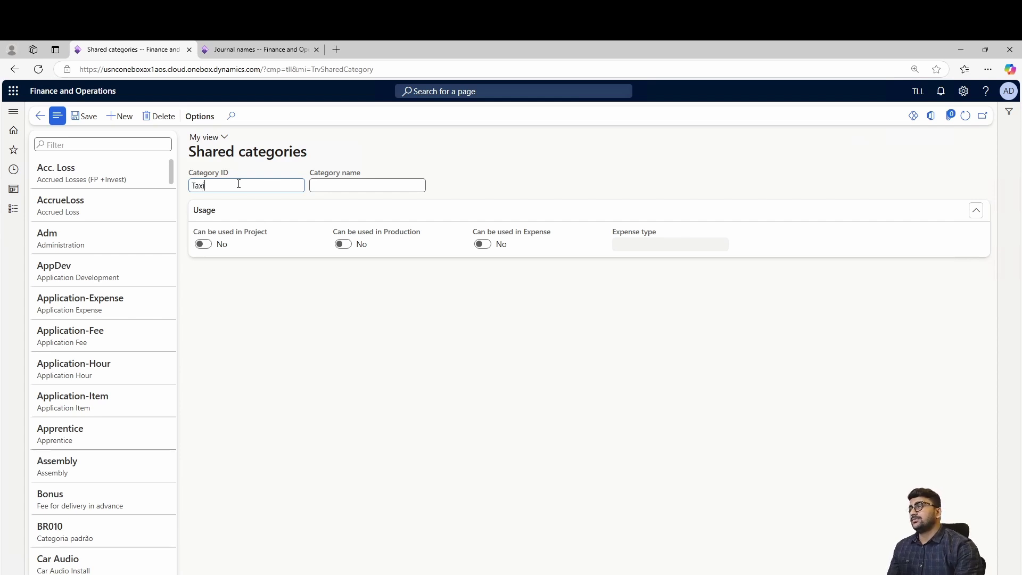
left_click(320, 186)
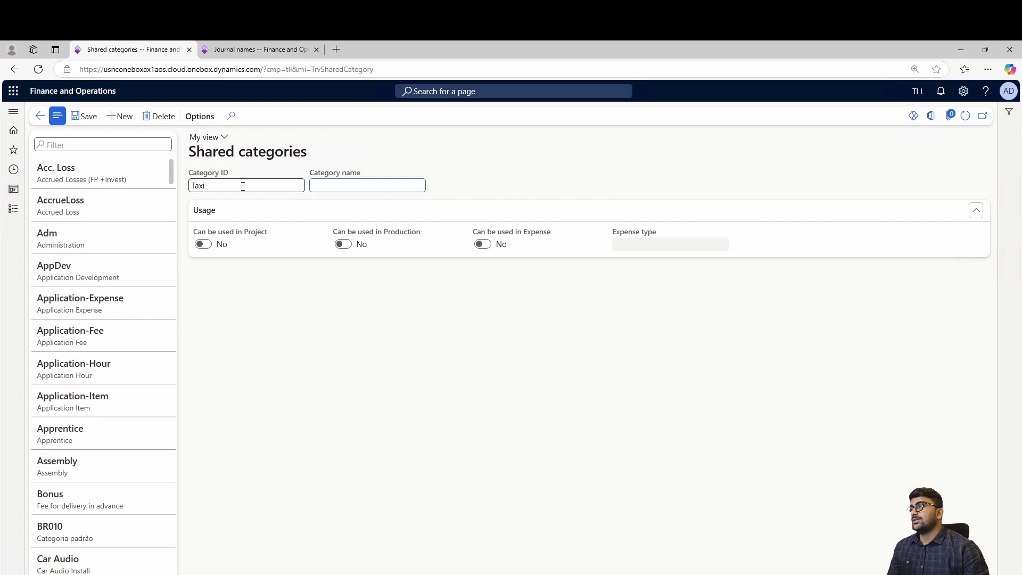
left_click_drag(243, 186, 166, 190)
left_click(367, 181)
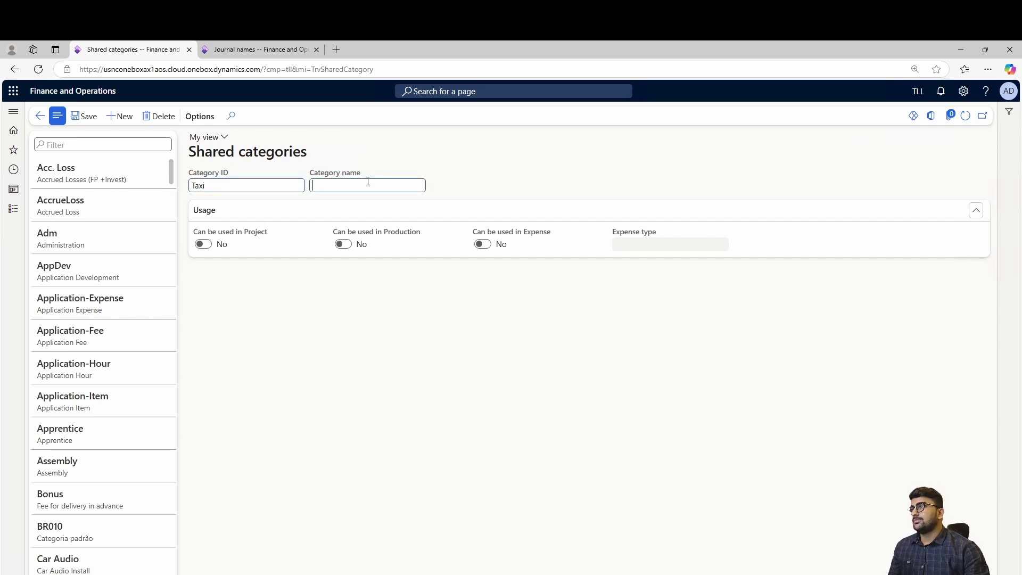
Try to allow the new Taxi category to be used in Project, and examine its project and expense usage options.
left_click(202, 243)
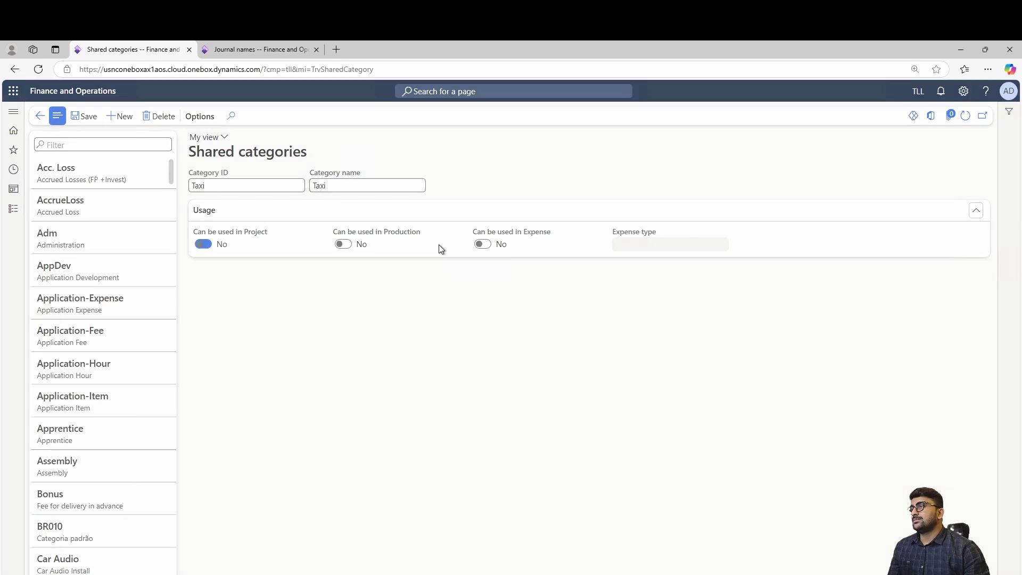
left_click(672, 351)
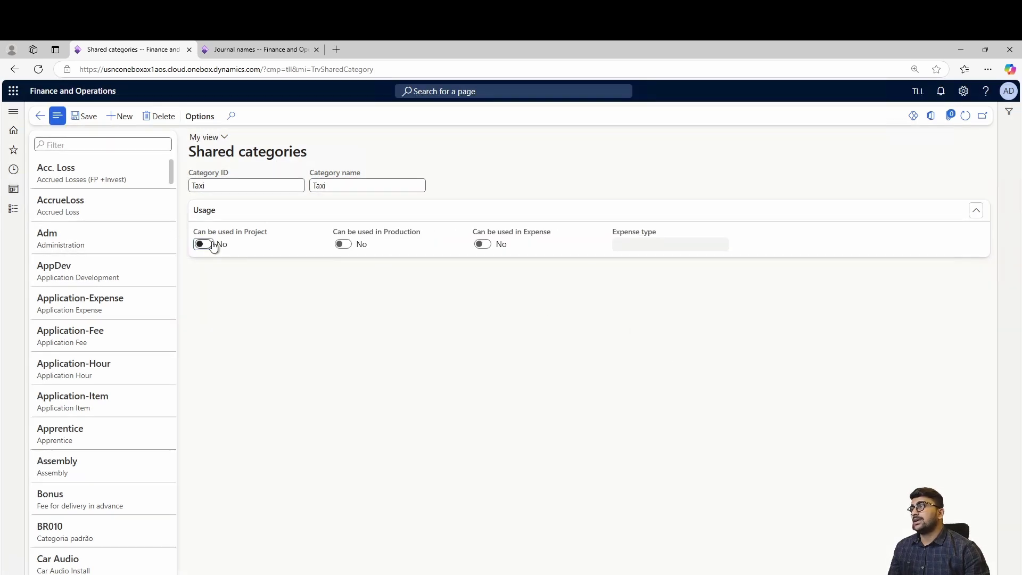
left_click_drag(249, 234, 197, 238)
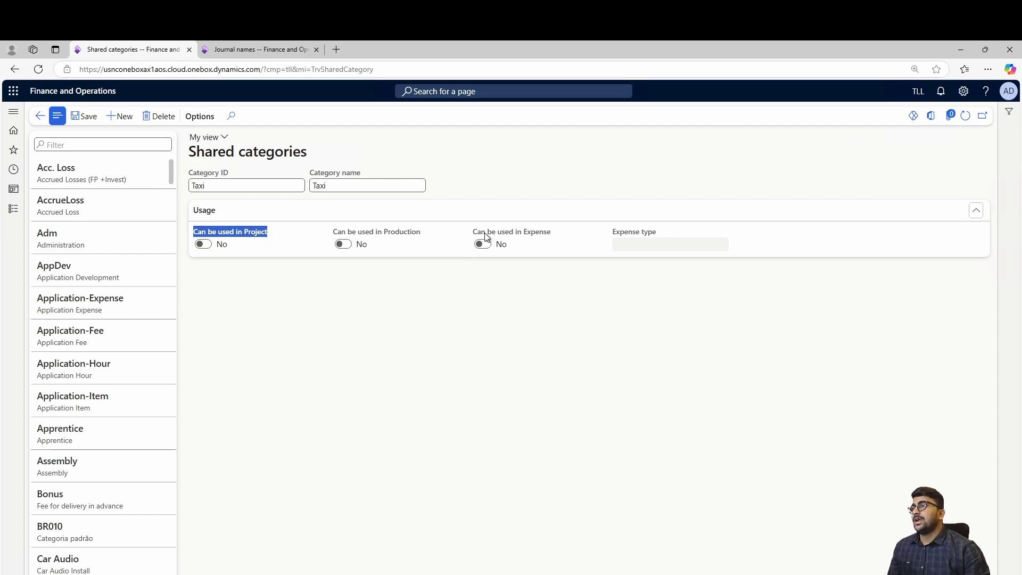
left_click_drag(473, 233, 534, 236)
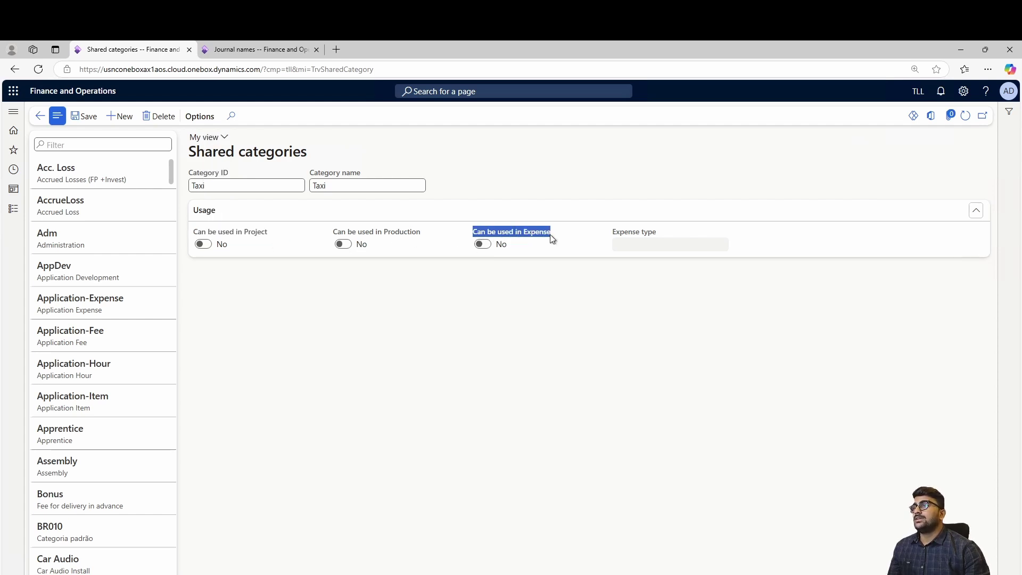
Delete the newly added duplicate Taxi shared category and save the shared categories.
left_click(552, 236)
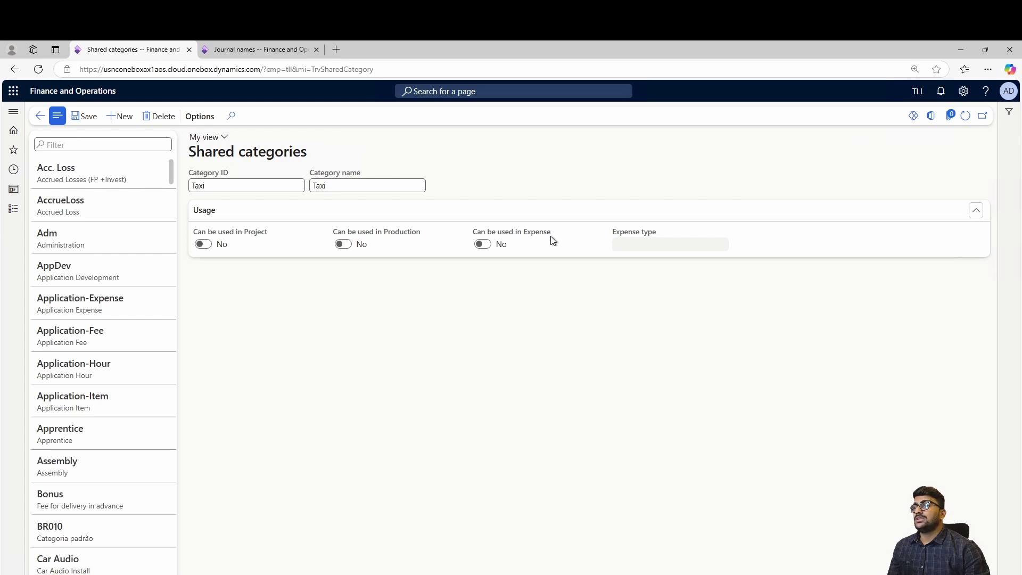
left_click(160, 116)
left_click(628, 321)
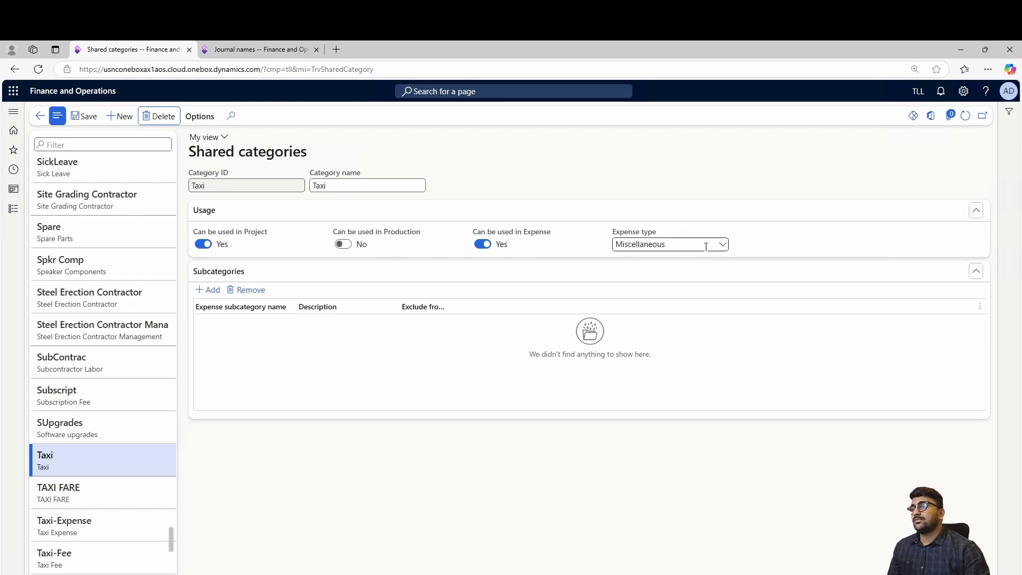
left_click(82, 120)
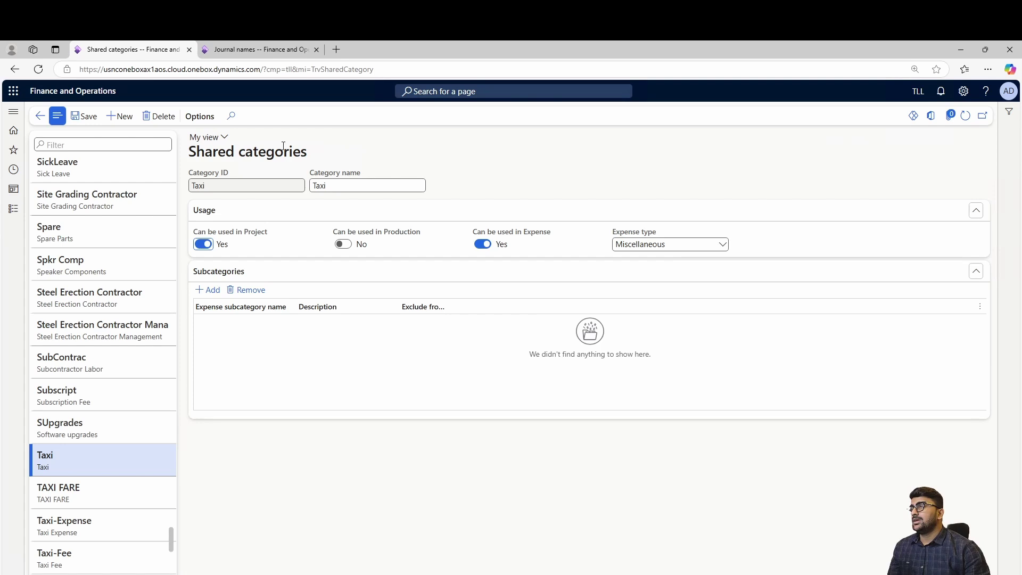
left_click_drag(316, 157, 189, 153)
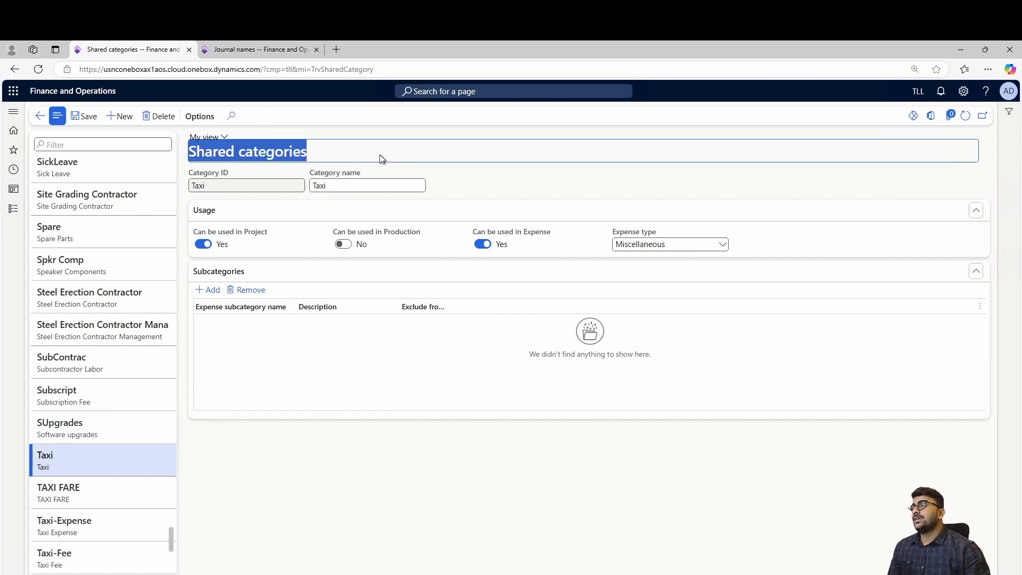
Open Expense categories from the Expense management general setup.
left_click(16, 216)
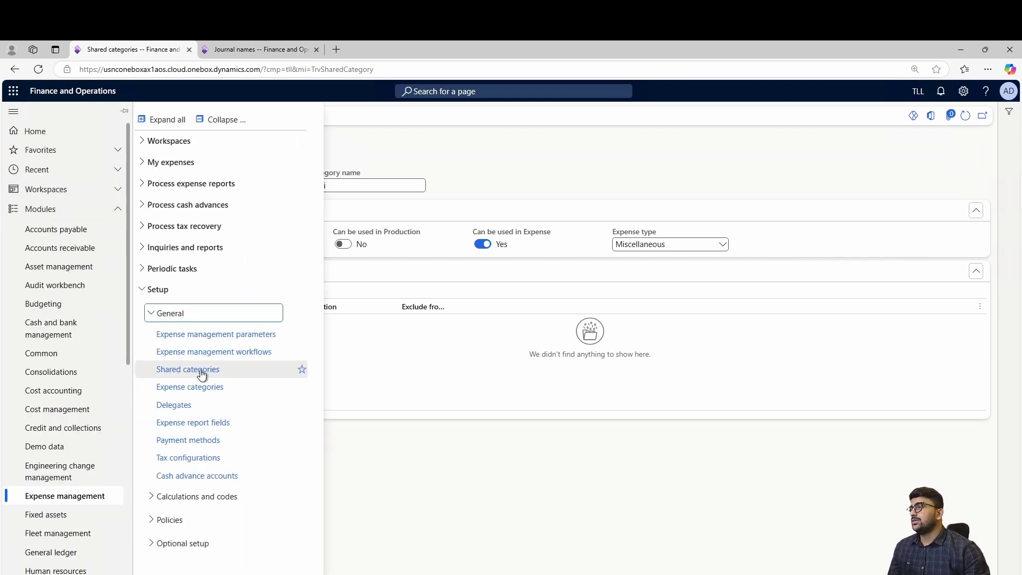
left_click(207, 394)
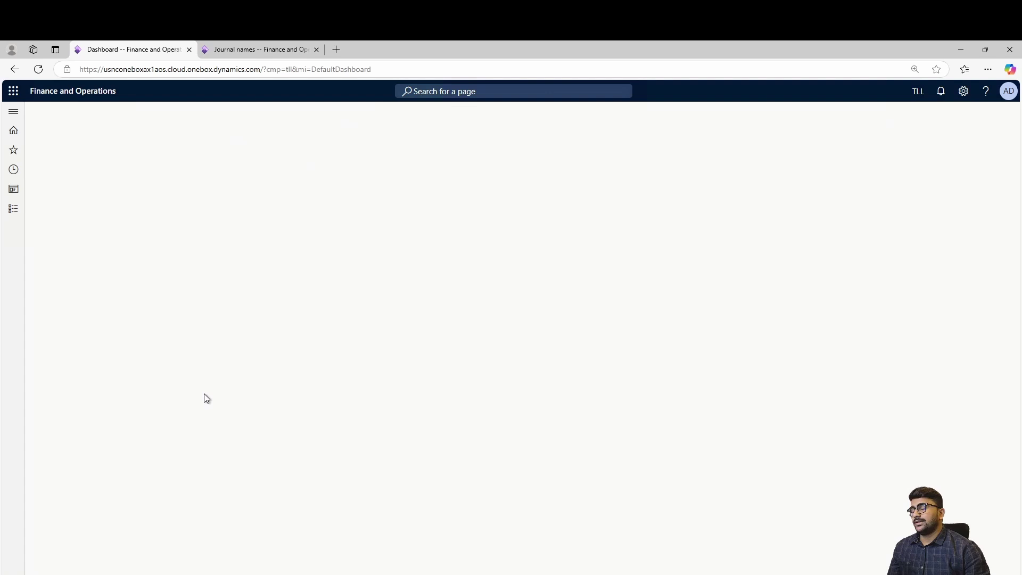
left_click(11, 209)
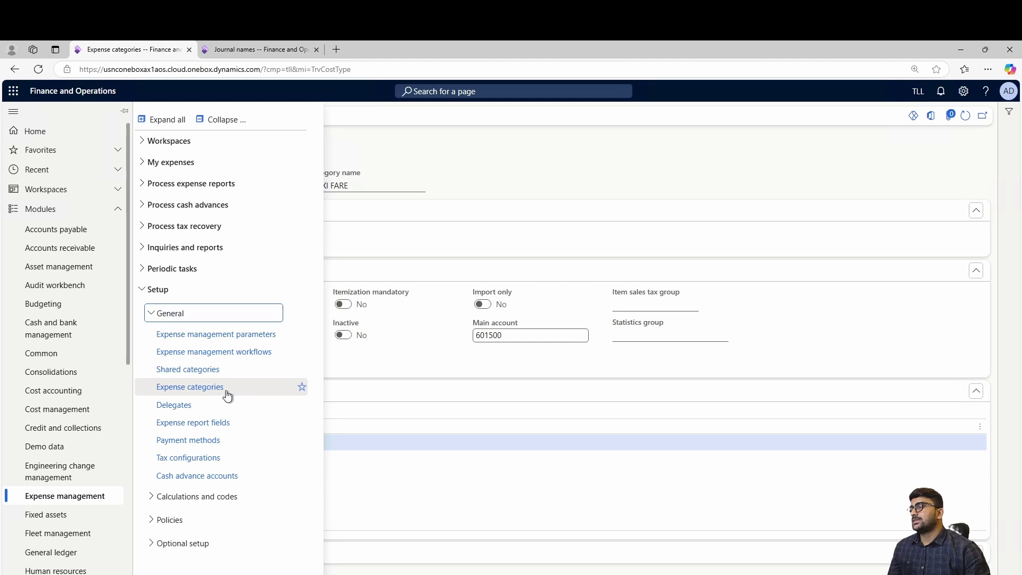
left_click(573, 171)
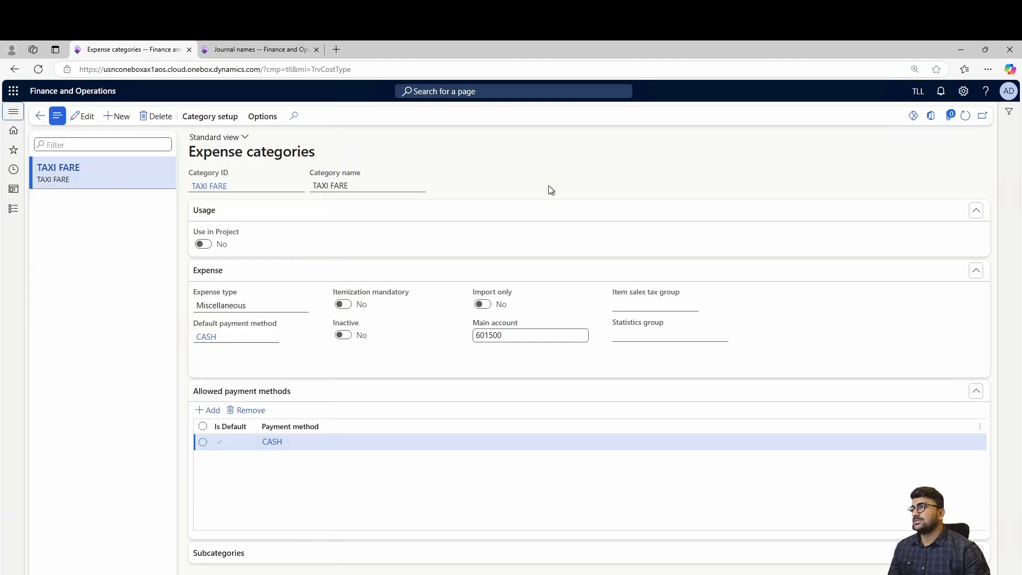
Create a new expense category using the Taxi shared category as its category ID, and try to save it.
left_click(119, 116)
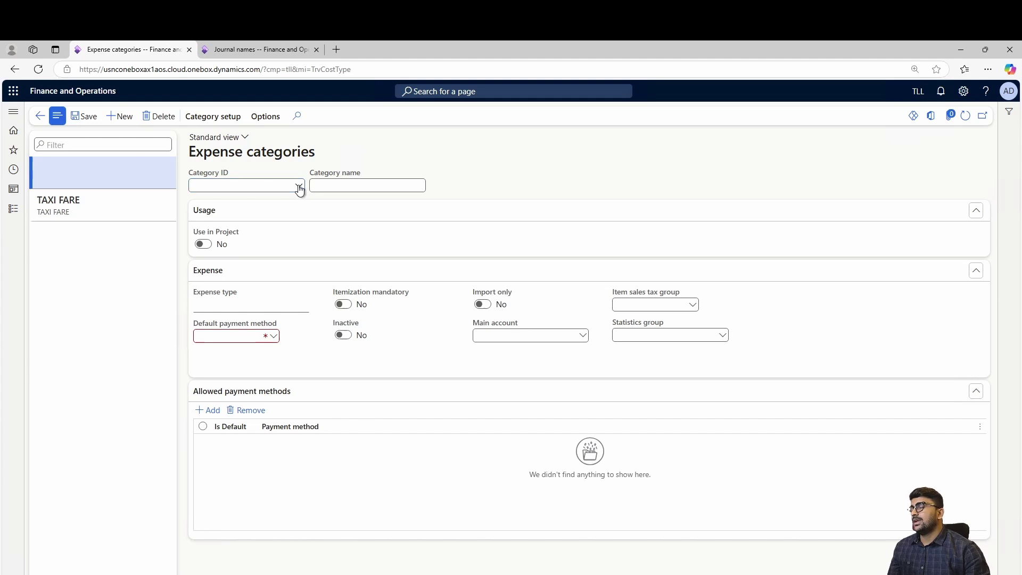
left_click(299, 187)
type("t")
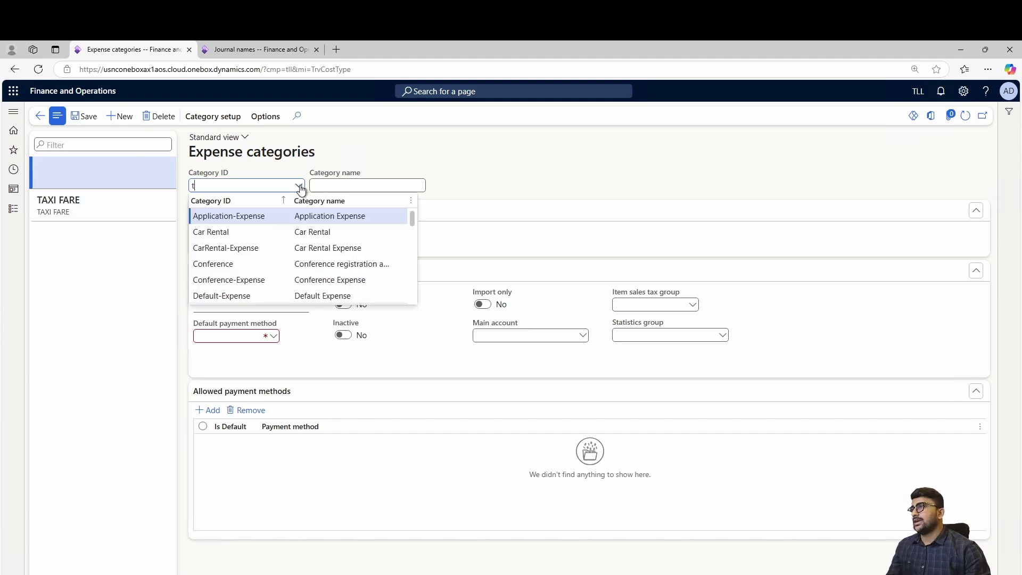
type("ax")
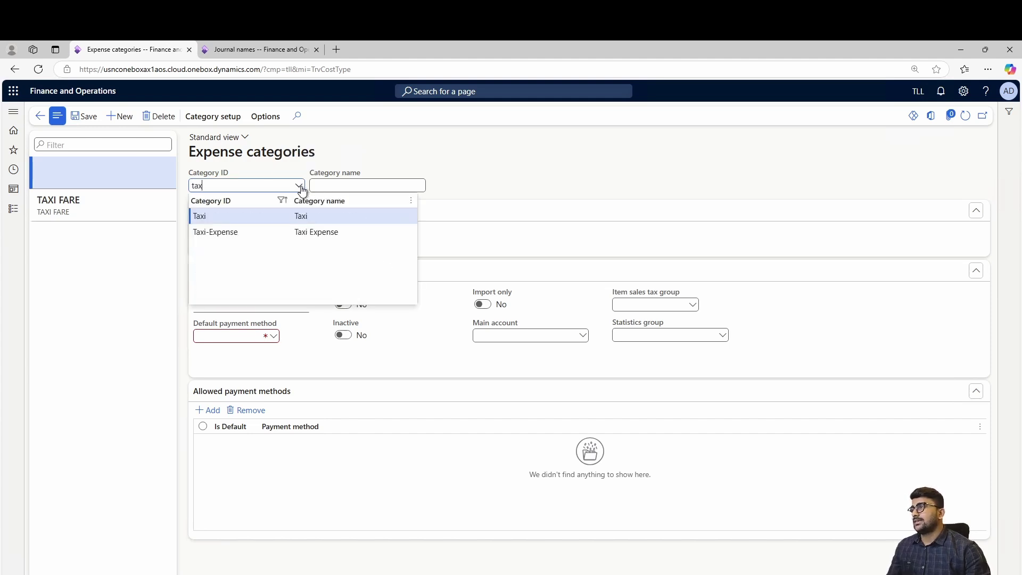
left_click(271, 224)
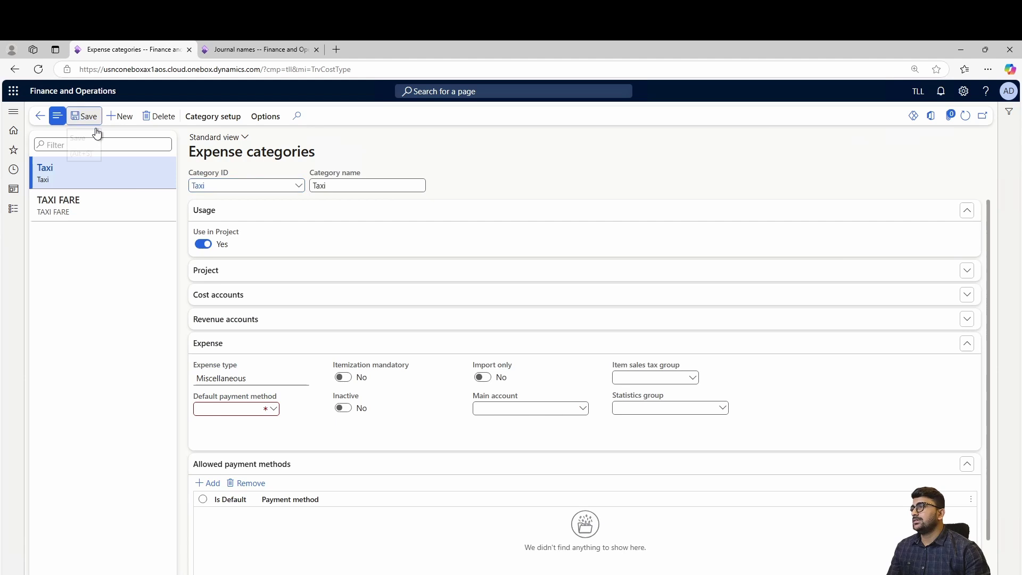
left_click(84, 116)
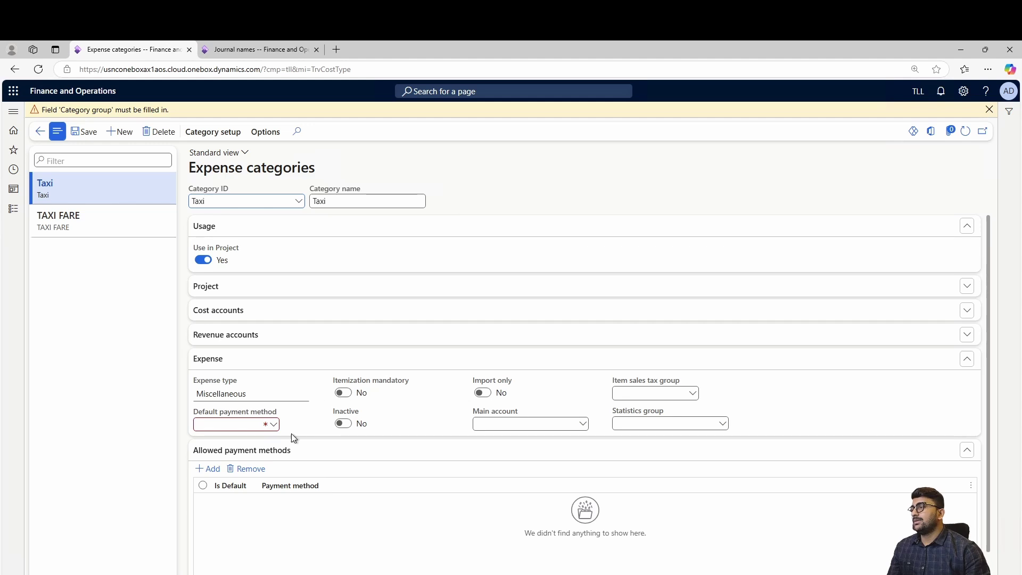
Open the details of the Taxi category's default payment method and set the CASH payment method's offset account type to Worker.
right_click(273, 425)
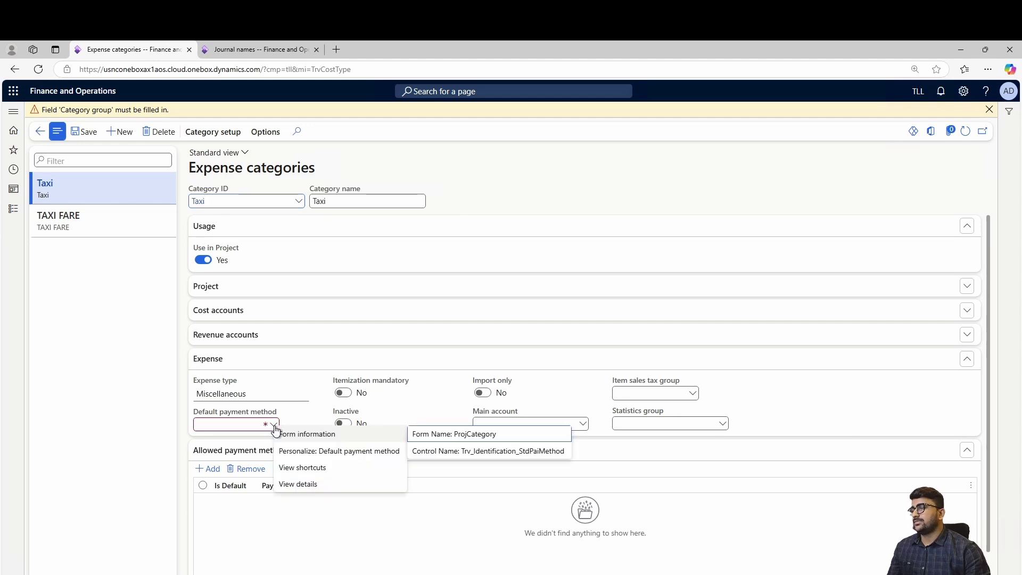
left_click(304, 484)
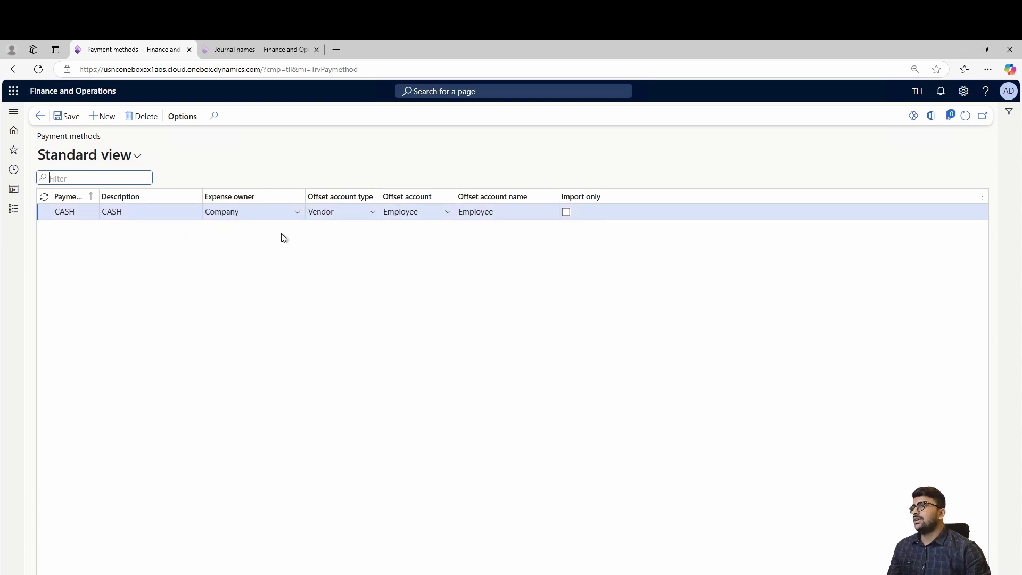
left_click(83, 213)
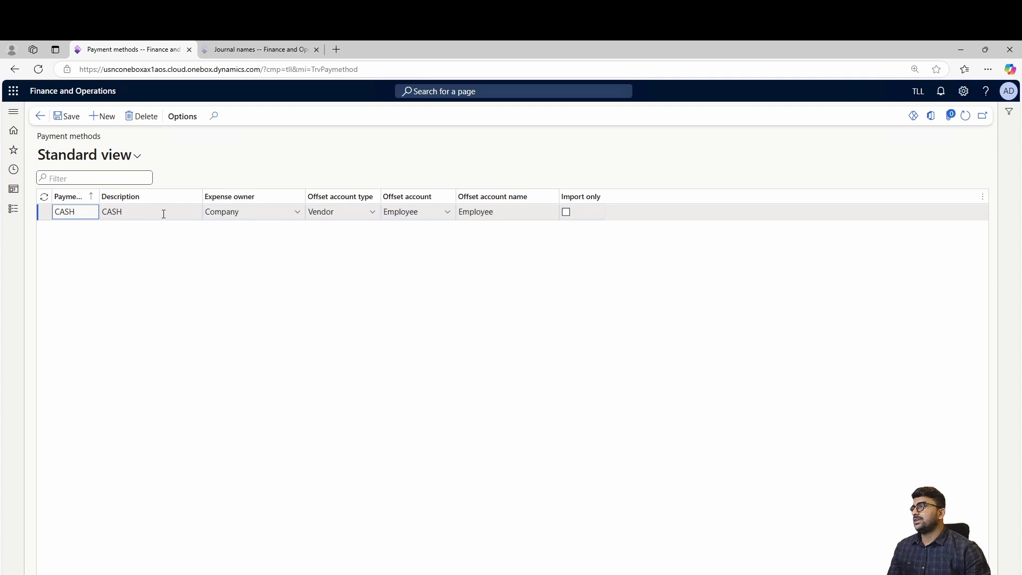
left_click(372, 213)
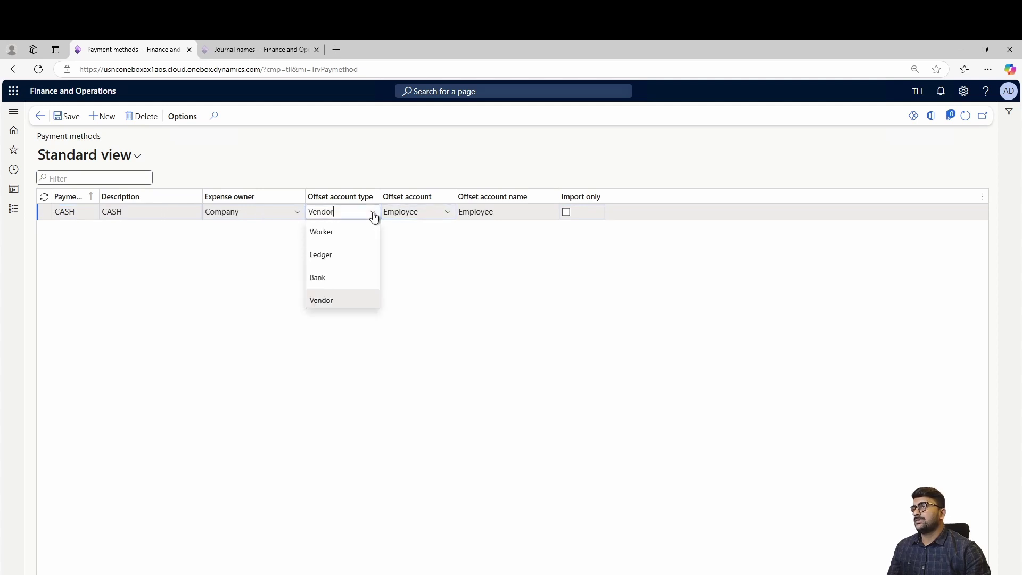
left_click(341, 236)
key("Tab")
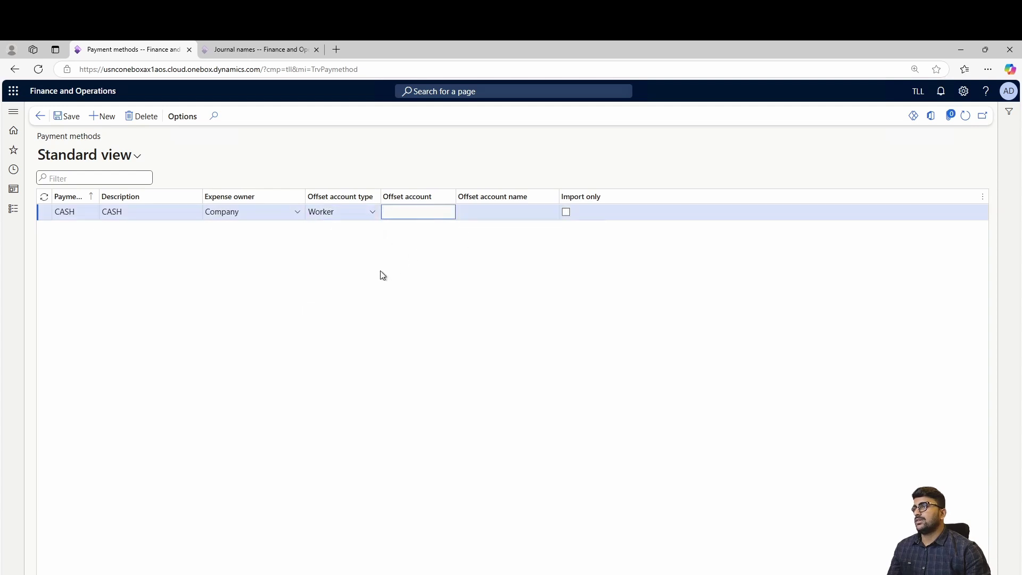
Try Ledger as the CASH payment method's offset account type and look up offset accounts matching "cas".
left_click(373, 213)
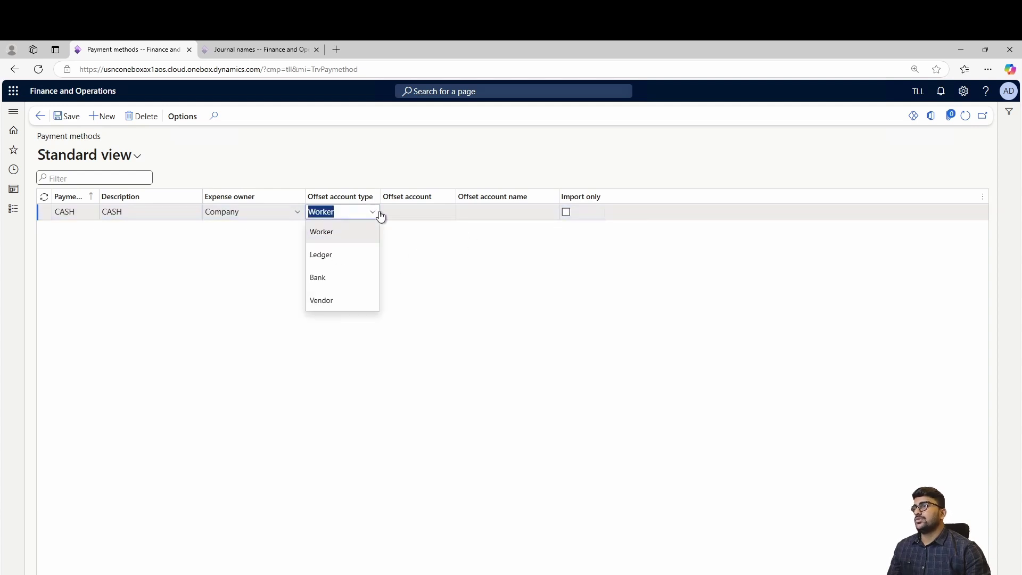
left_click(442, 259)
left_click(415, 213)
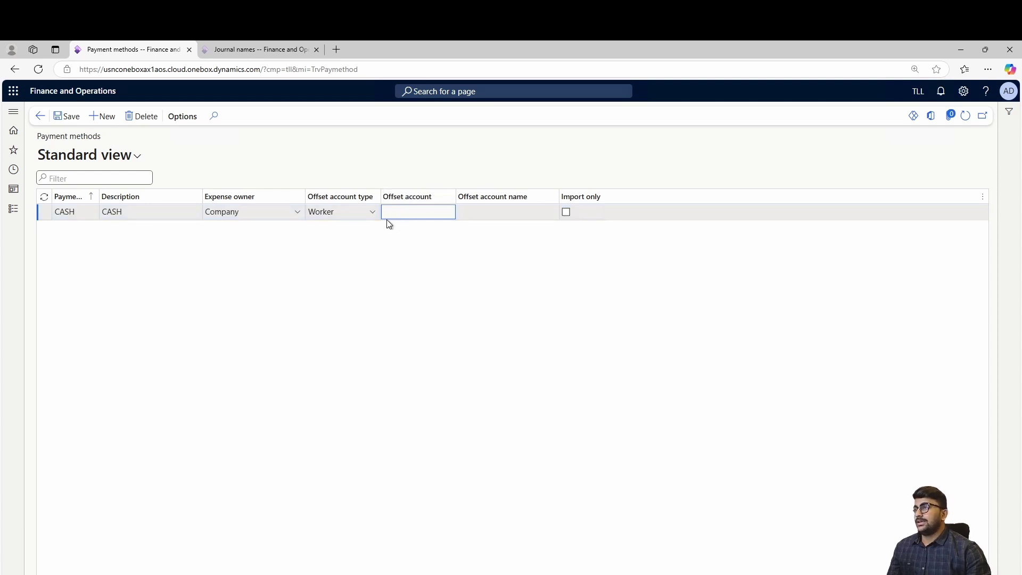
left_click(372, 214)
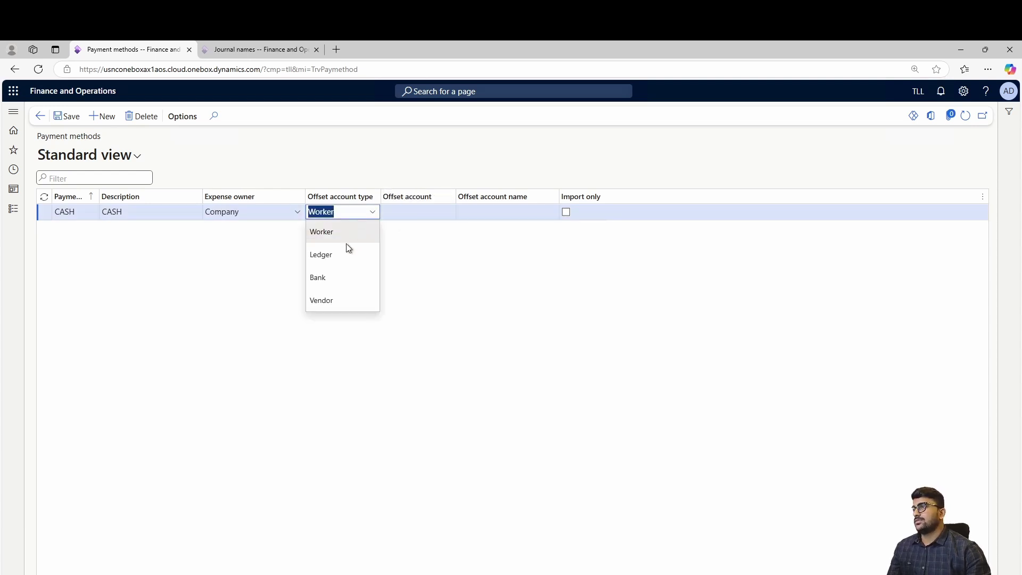
left_click(337, 254)
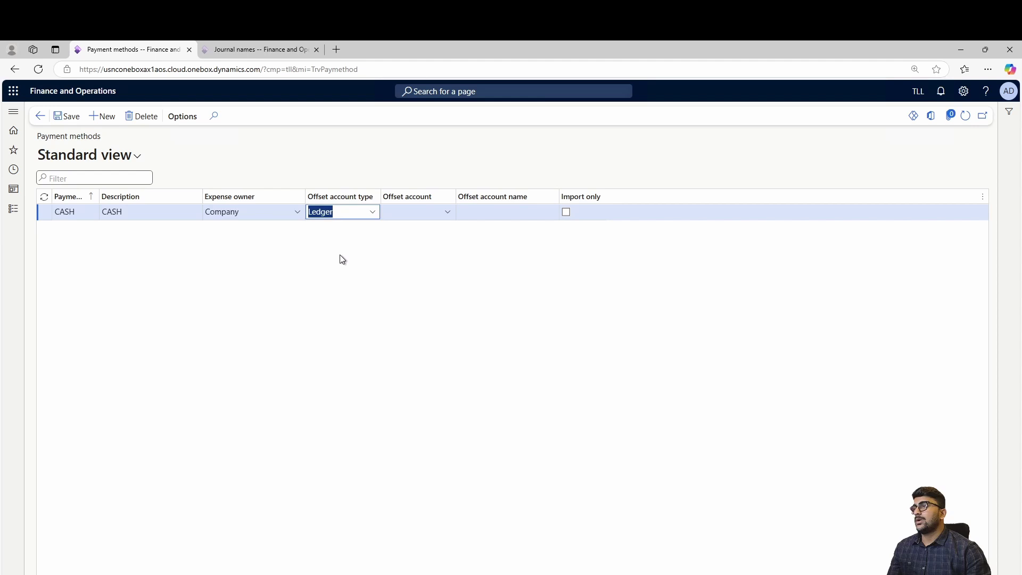
left_click(450, 214)
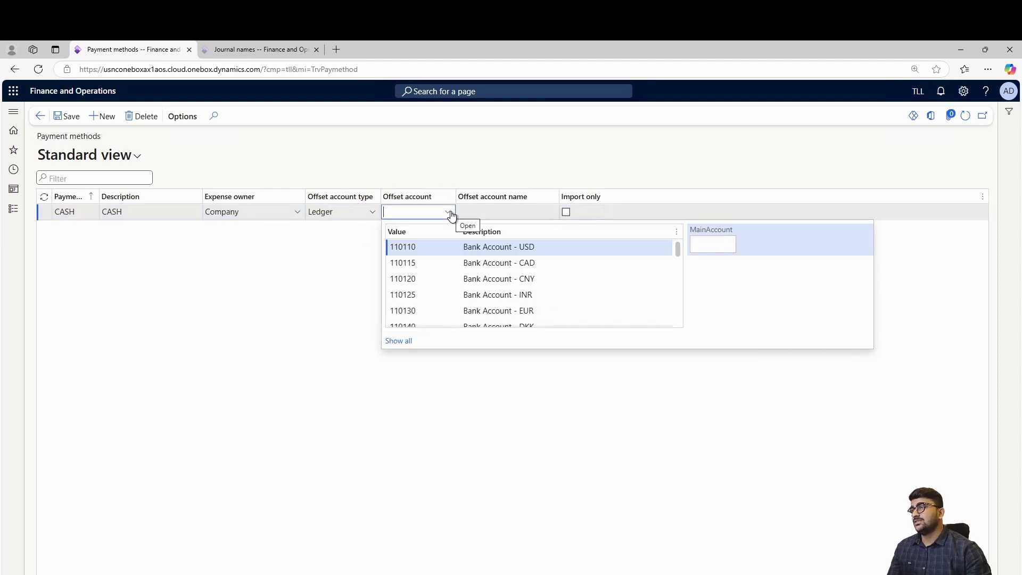
type("cas")
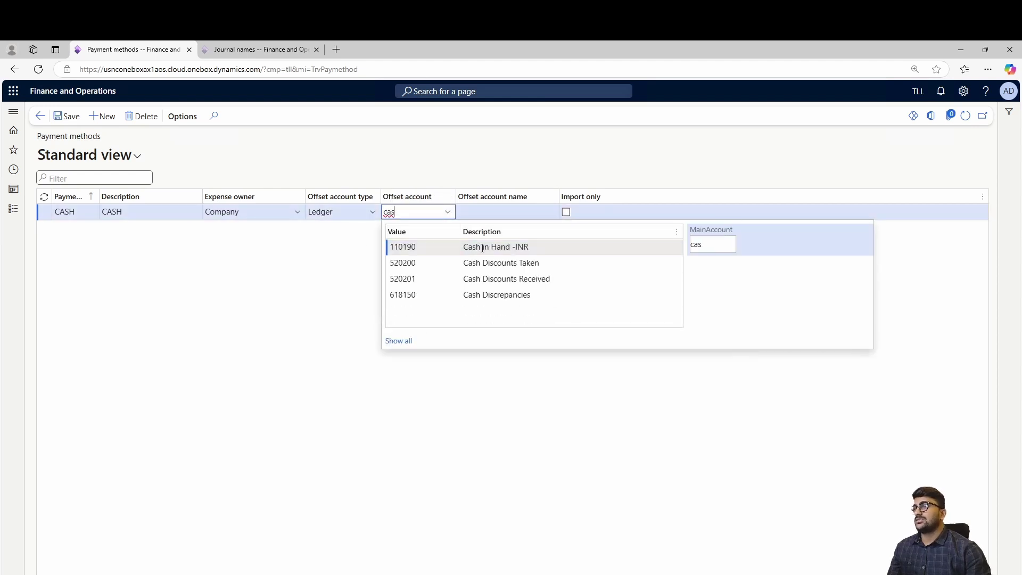
Set the CASH payment method's offset account type back to Worker and save the payment method.
left_click(370, 213)
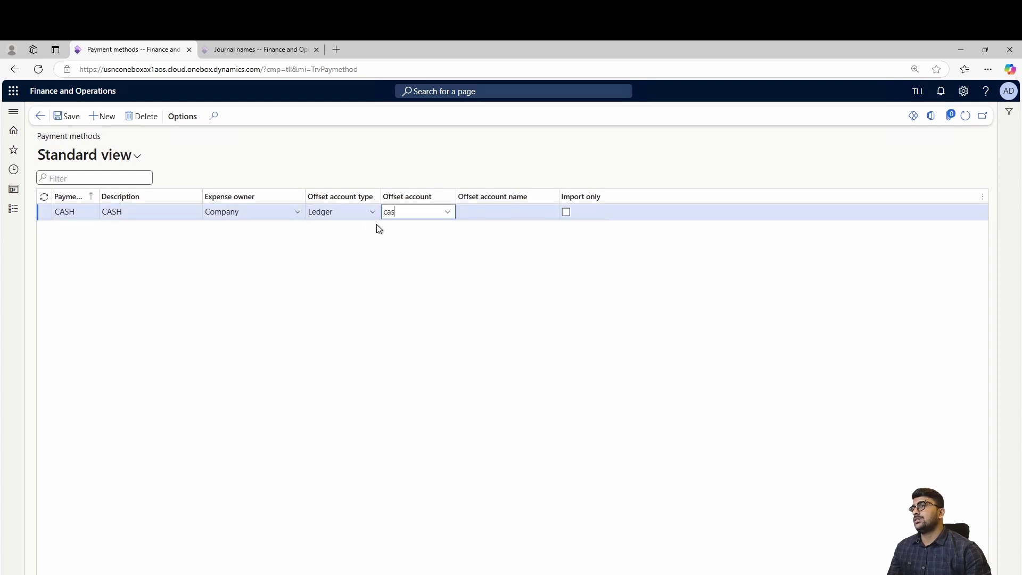
left_click(372, 227)
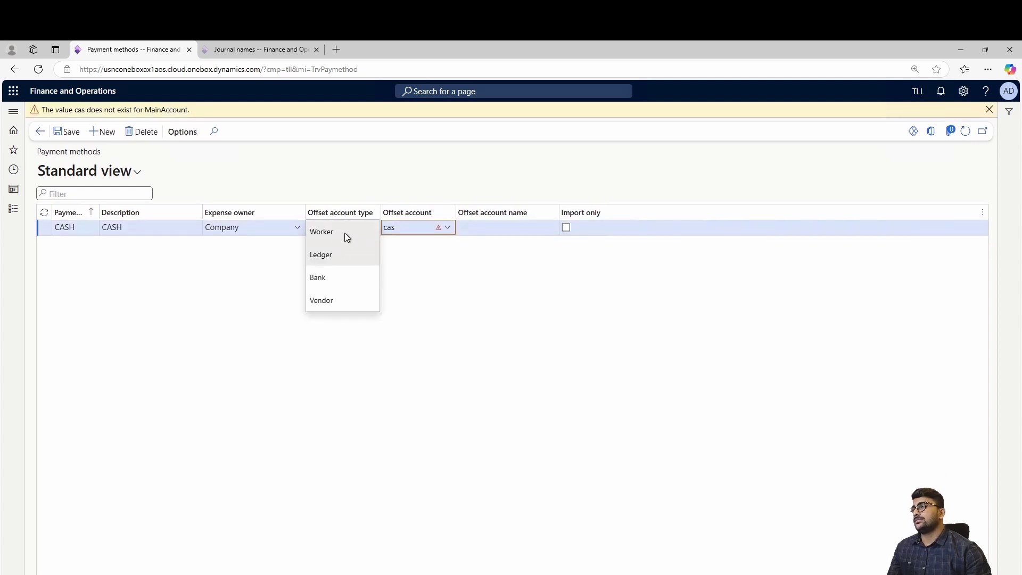
left_click(344, 232)
left_click(67, 116)
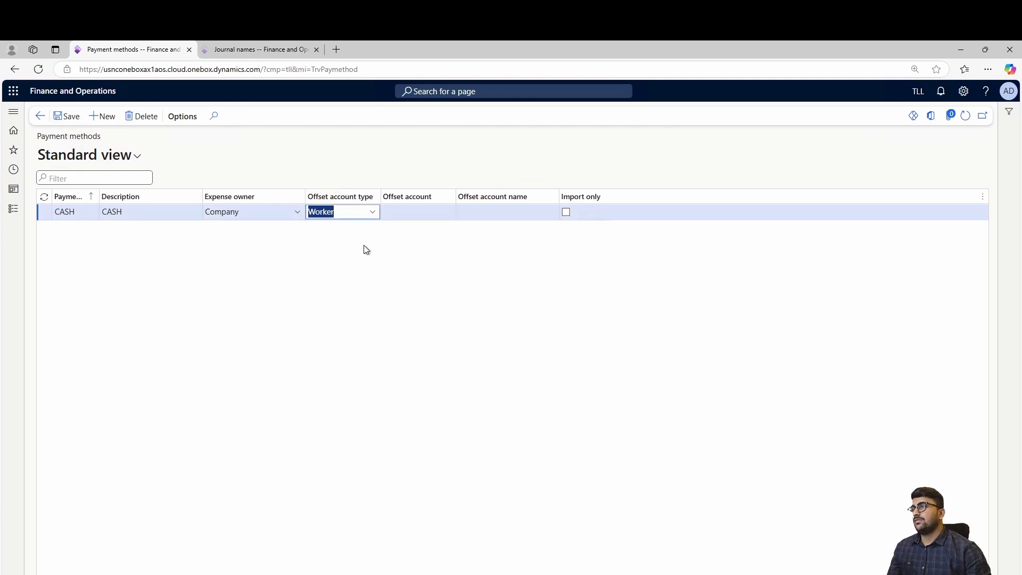
Return to the Taxi expense category, set its default payment method to CASH, and try to save it.
left_click(40, 116)
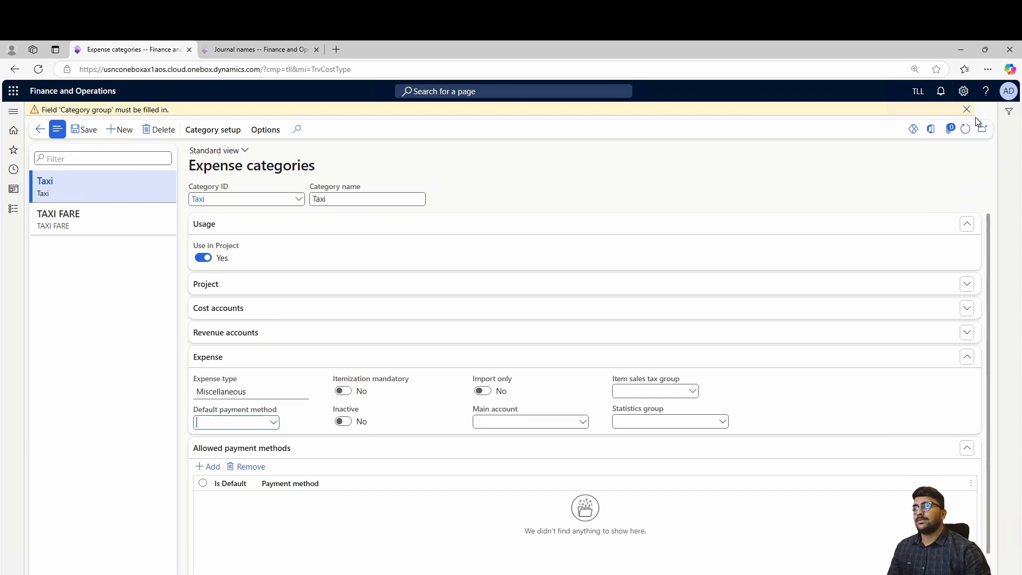
left_click(967, 109)
left_click(273, 409)
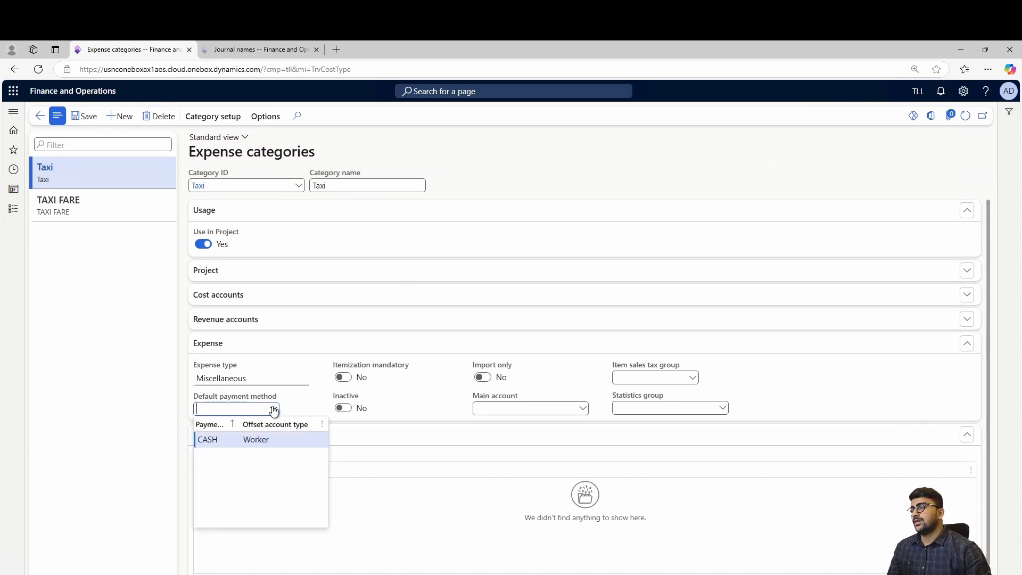
left_click(247, 441)
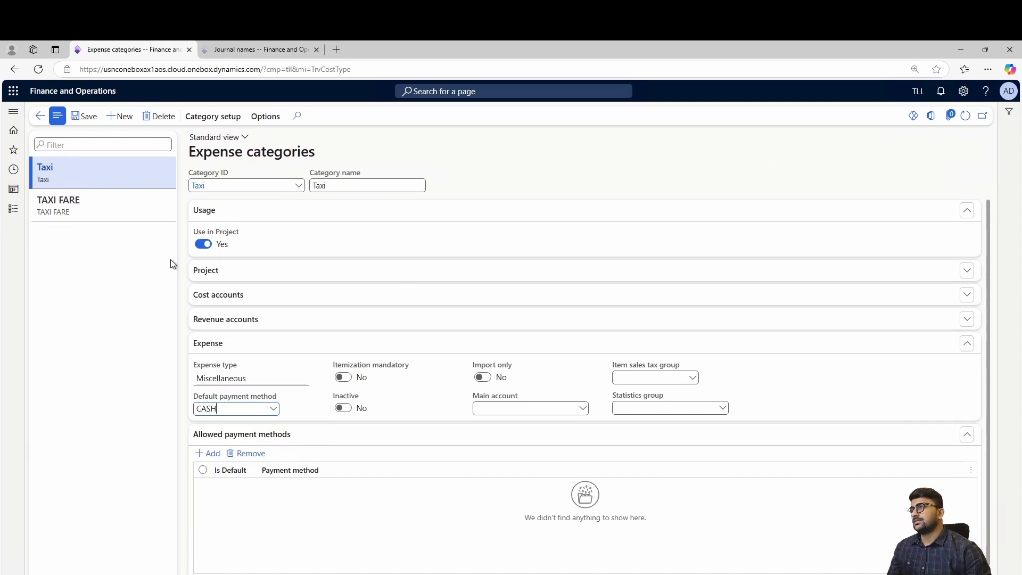
left_click(80, 117)
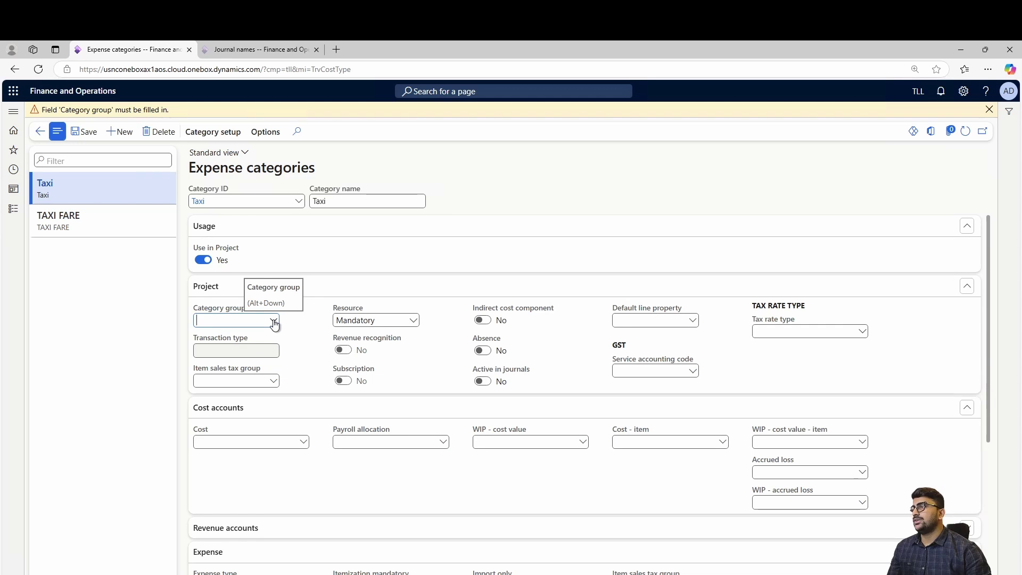
Open the category group details from the Taxi category, create category group 01 with transaction type Expense, and save it.
right_click(275, 324)
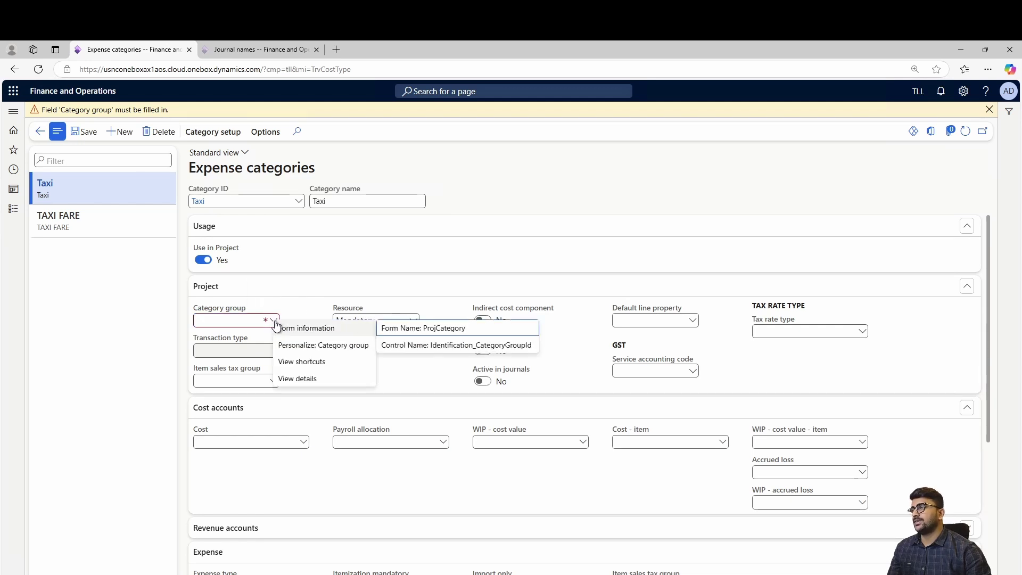
left_click(297, 378)
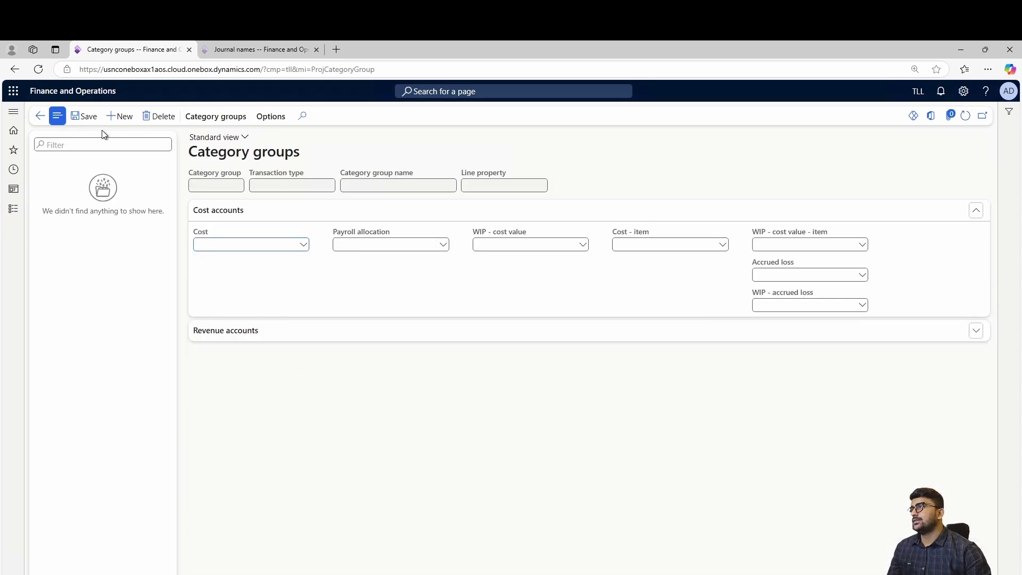
left_click(118, 116)
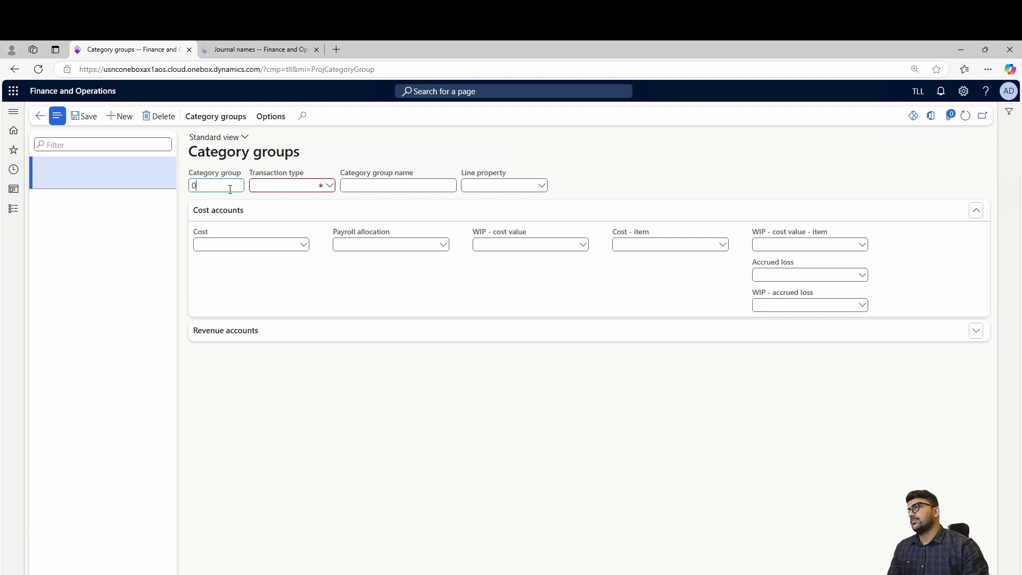
key("Tab")
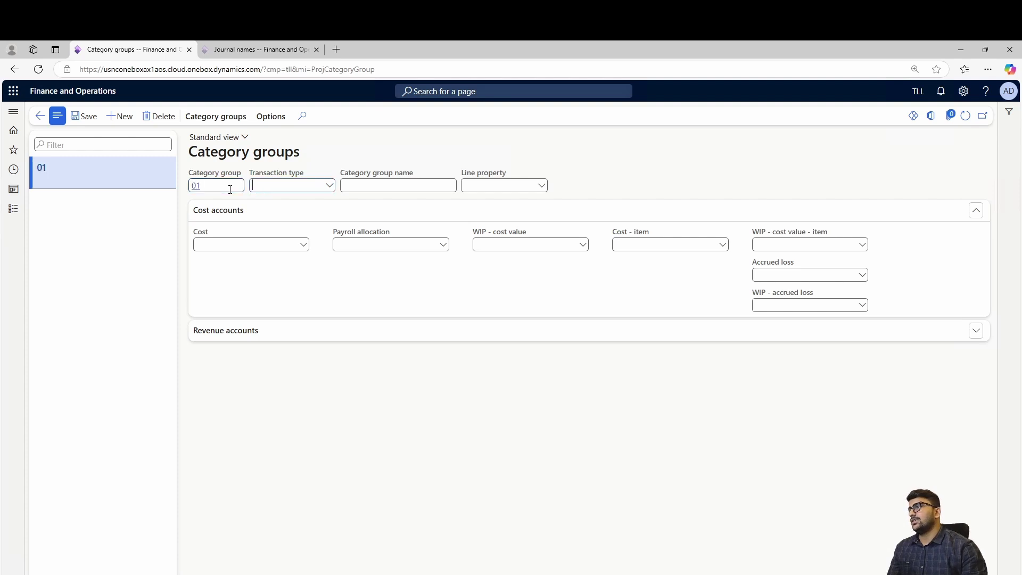
left_click(330, 187)
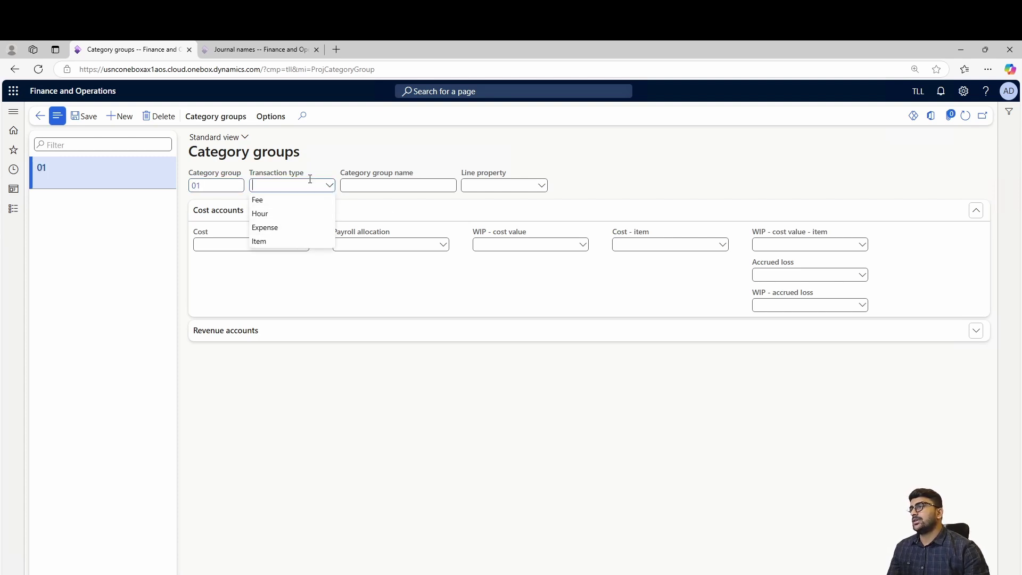
left_click(294, 228)
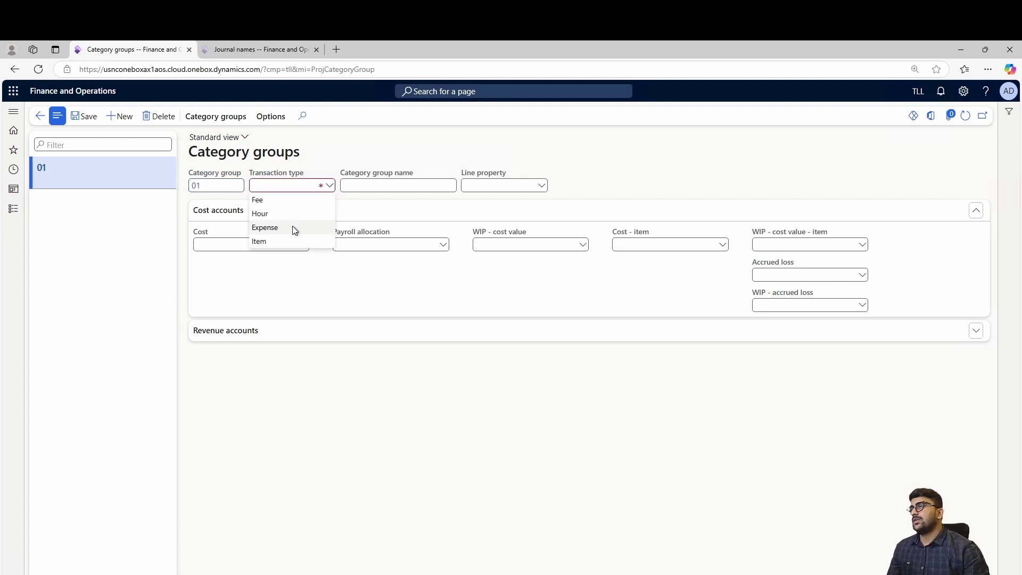
left_click(77, 115)
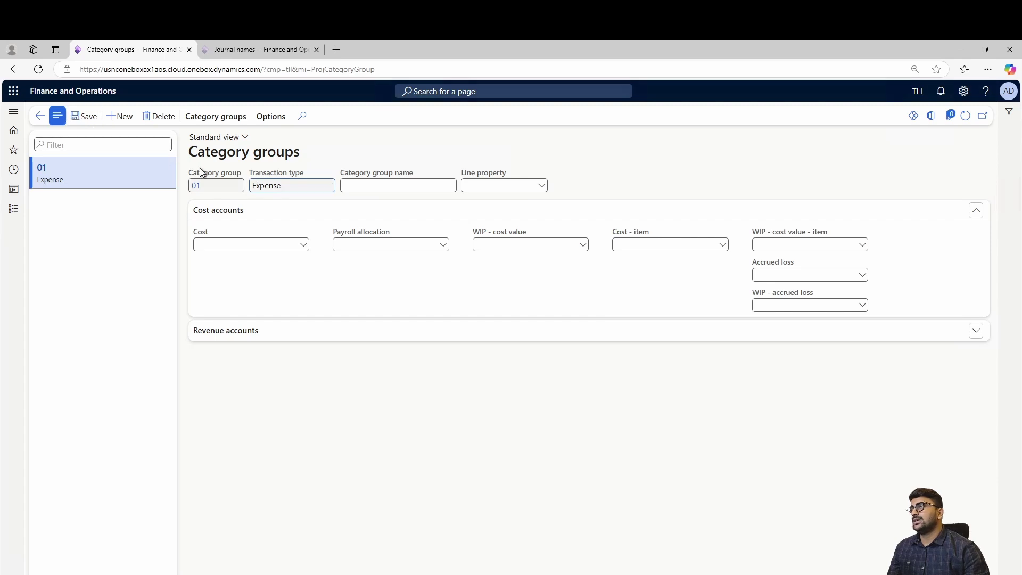
Return to the Taxi expense category, dismiss the warning, and assign category group 01 to it.
left_click(36, 116)
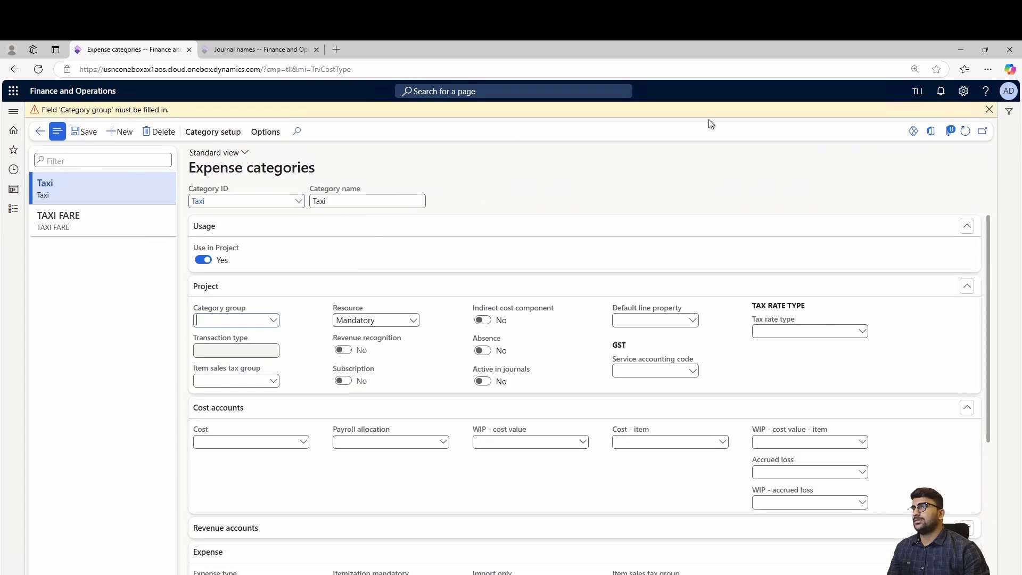
left_click(990, 109)
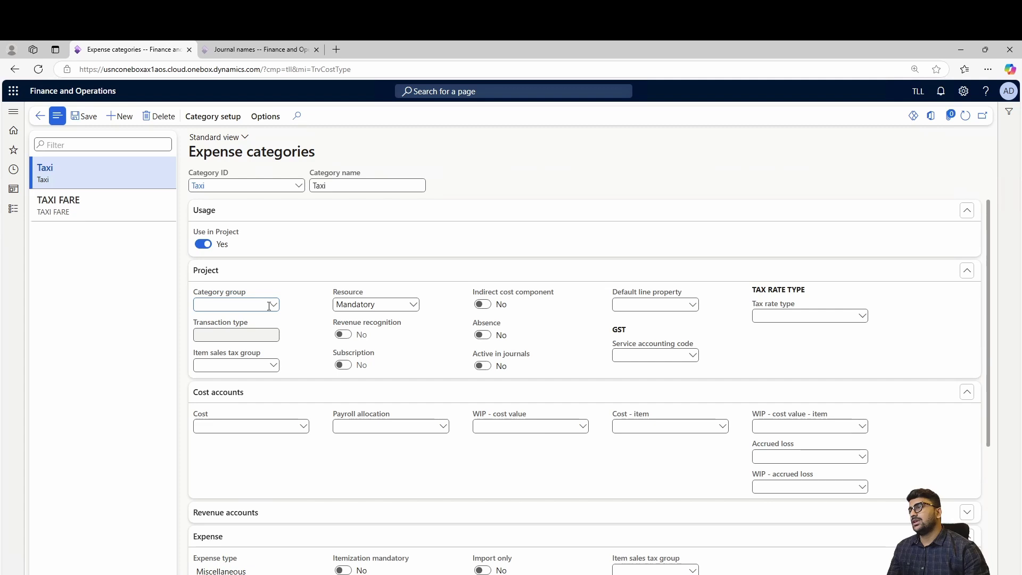
left_click(273, 306)
left_click(205, 334)
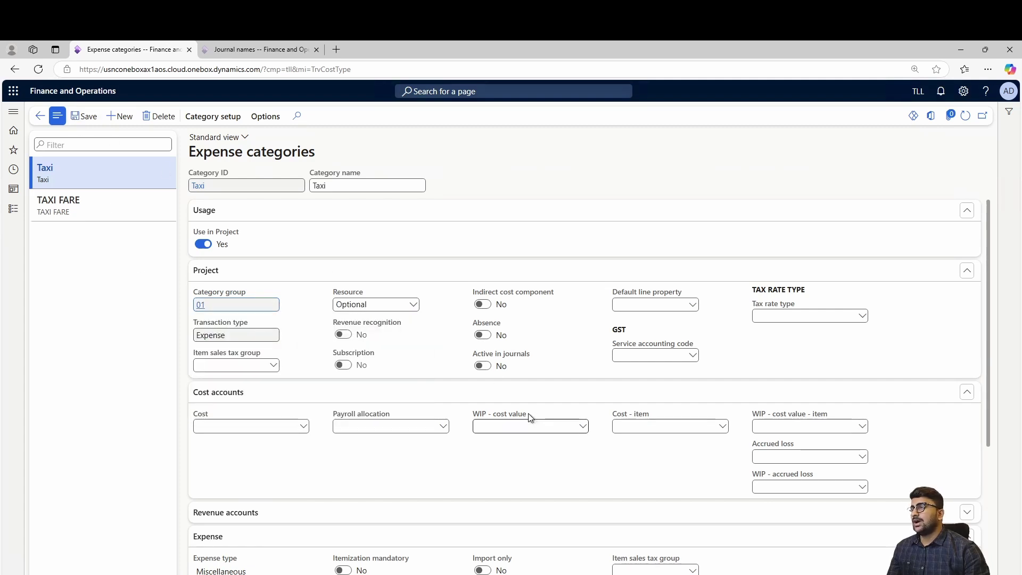
Set the Taxi expense category's main account to 602220, Employee Meeting Expense, and save the category.
scroll(531, 418, "down", 3)
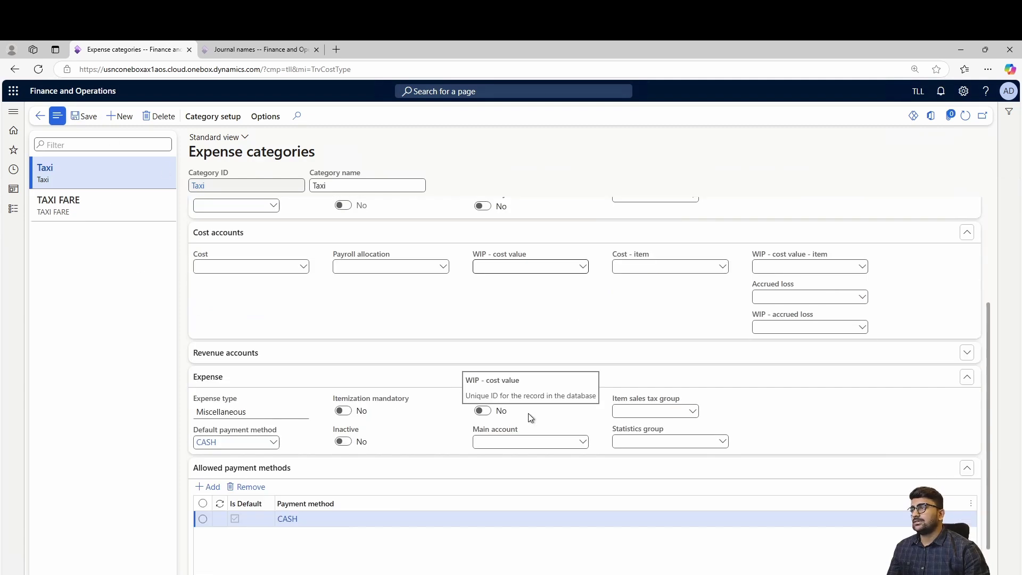
left_click(583, 444)
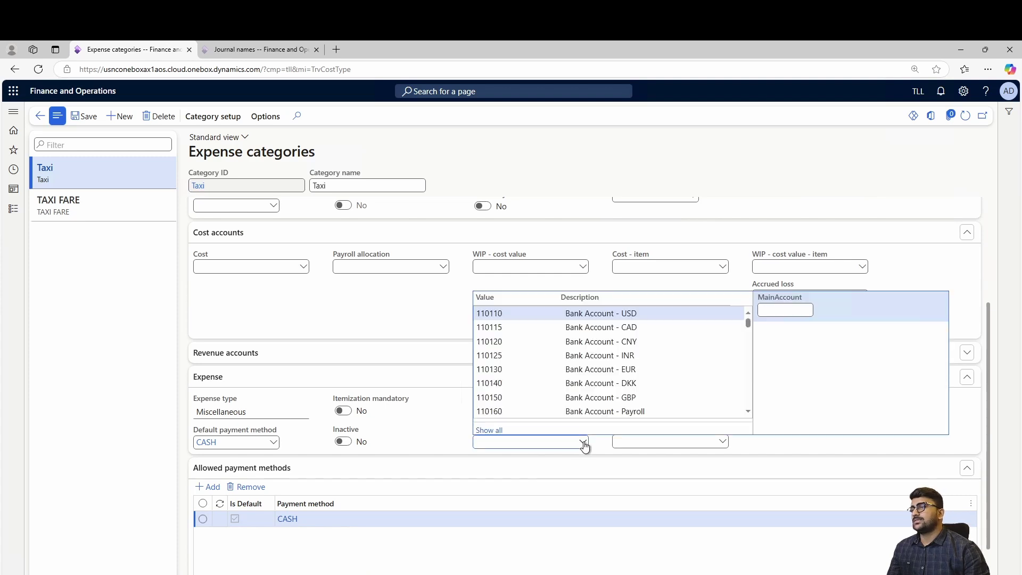
type("ex")
key("BackSpace")
type("m")
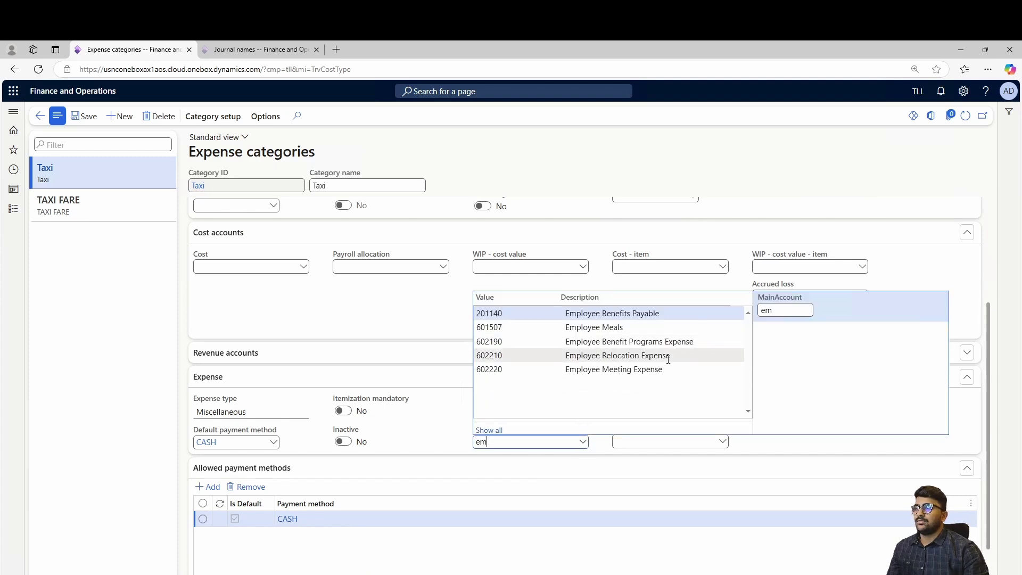
left_click(664, 369)
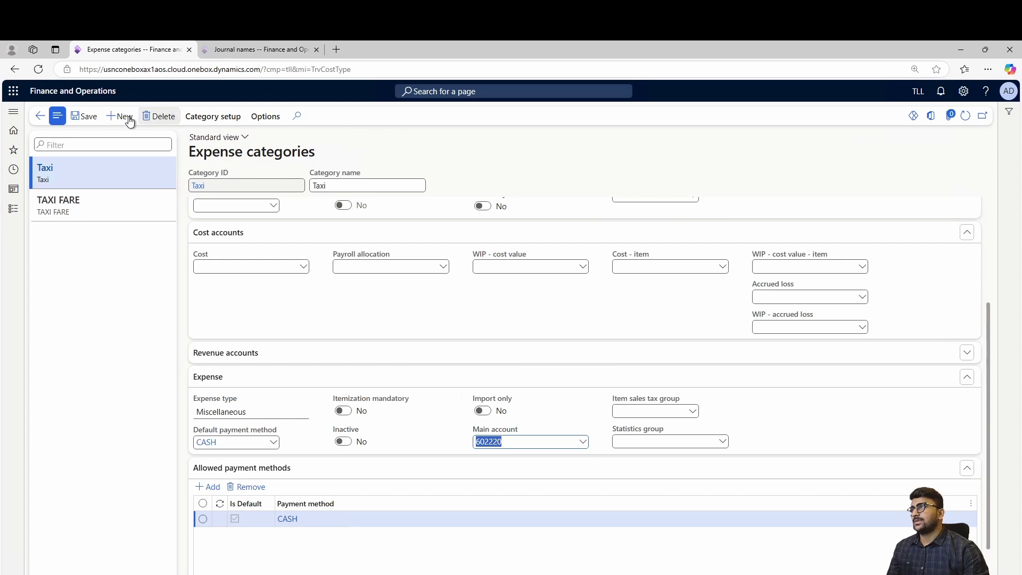
left_click(84, 116)
left_click(503, 443)
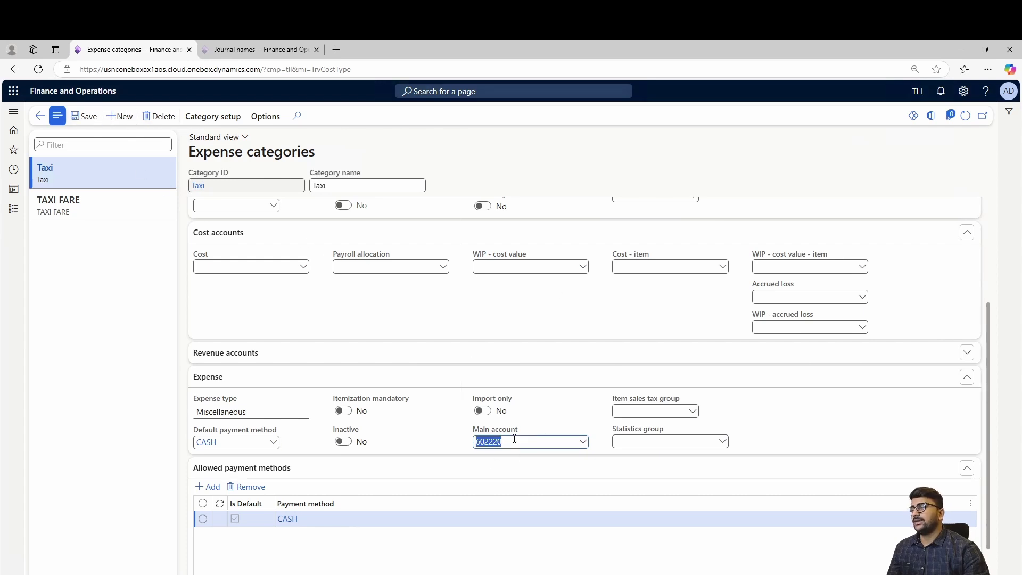
left_click(85, 116)
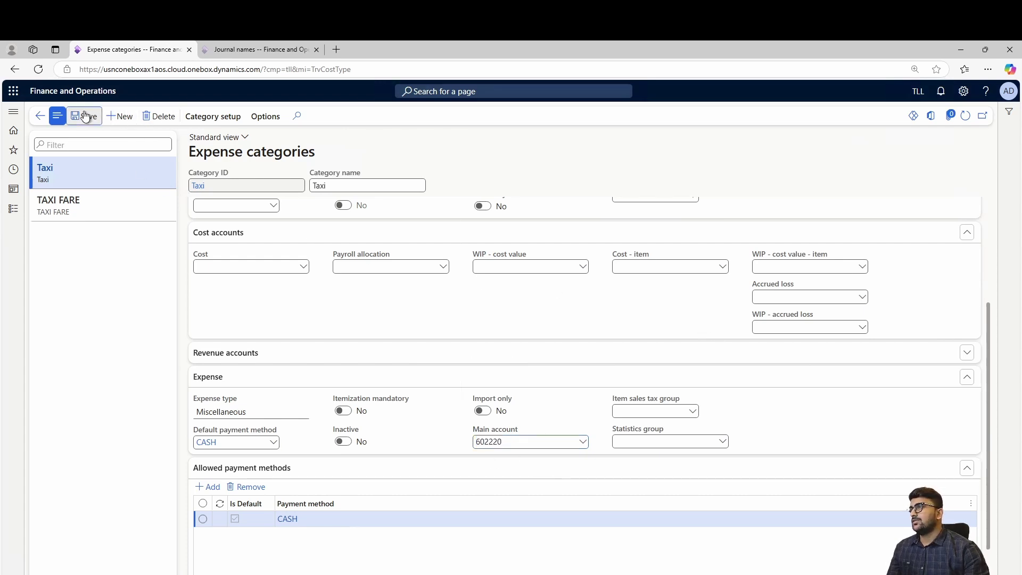
scroll(420, 286, "up", 3)
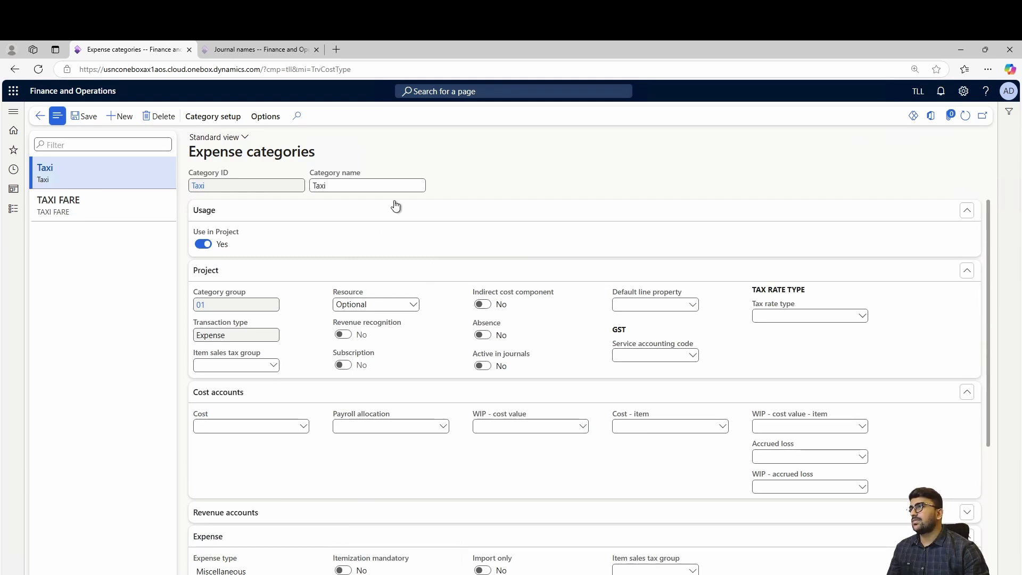
scroll(483, 298, "down", 3)
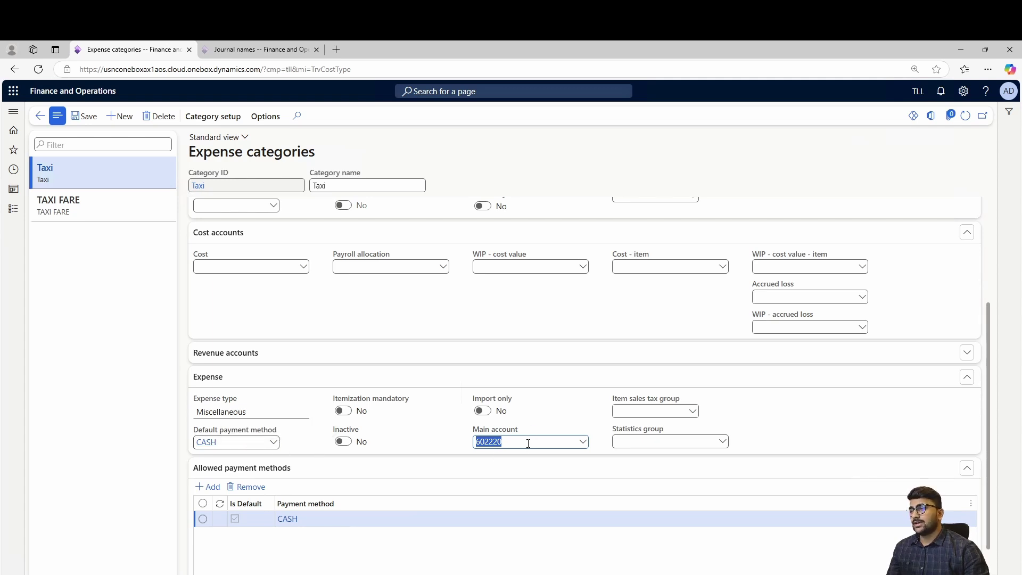
scroll(250, 543, "down", 1)
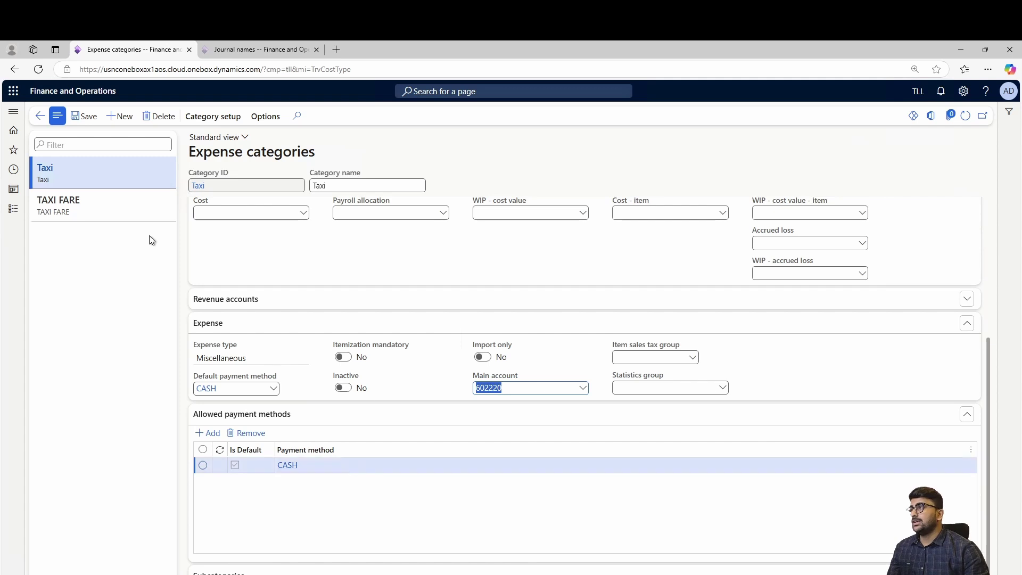
left_click(81, 118)
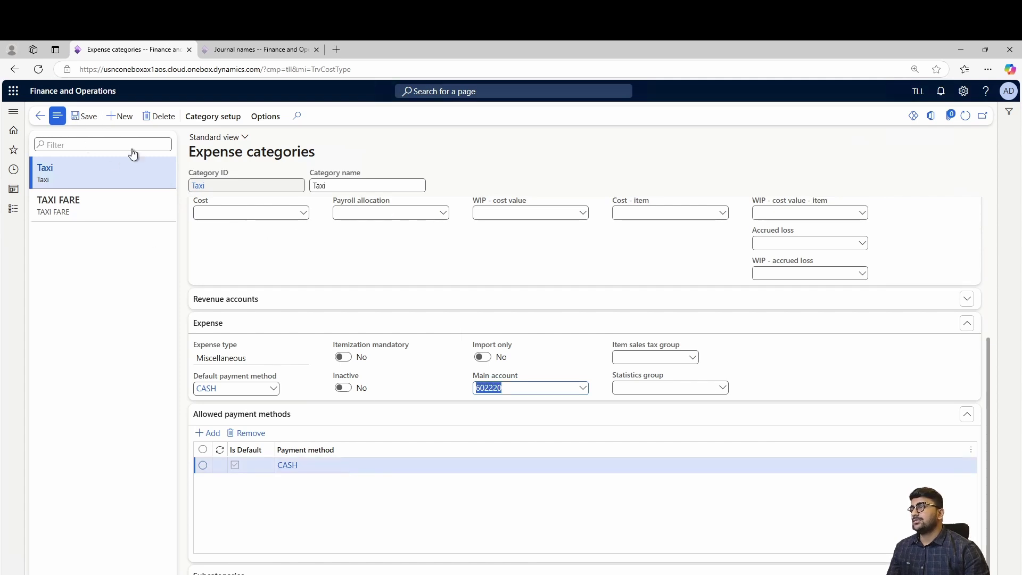
Leave the expense categories and open TAXI POLICY from the Expense report policies in Expense management setup.
left_click(39, 119)
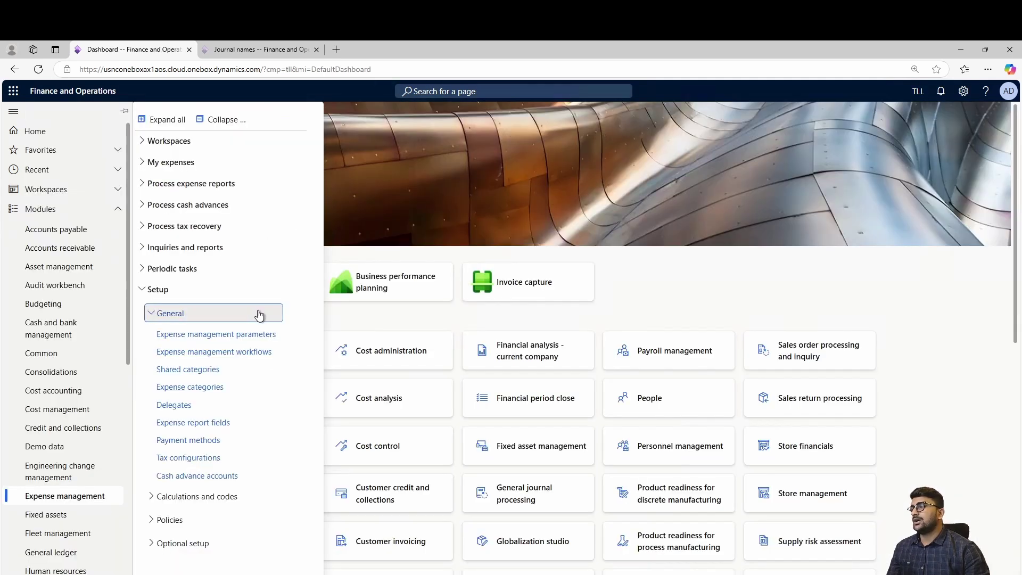
left_click(213, 519)
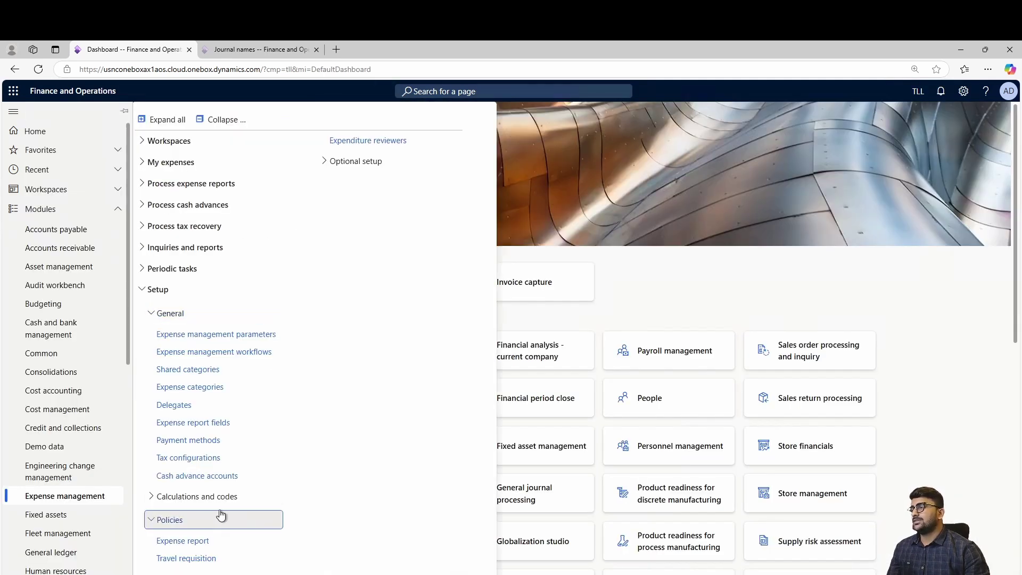
left_click(218, 542)
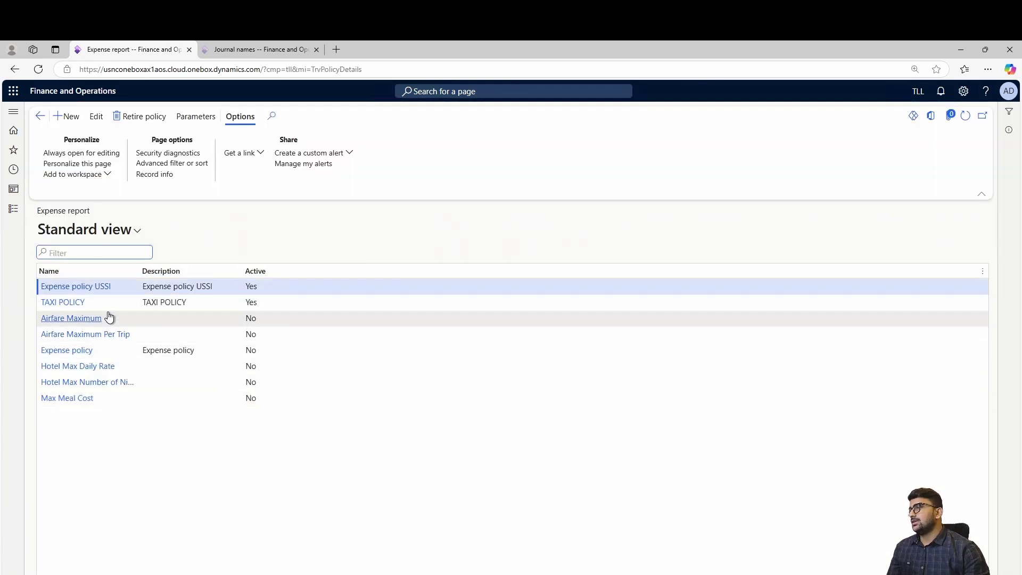
left_click(77, 306)
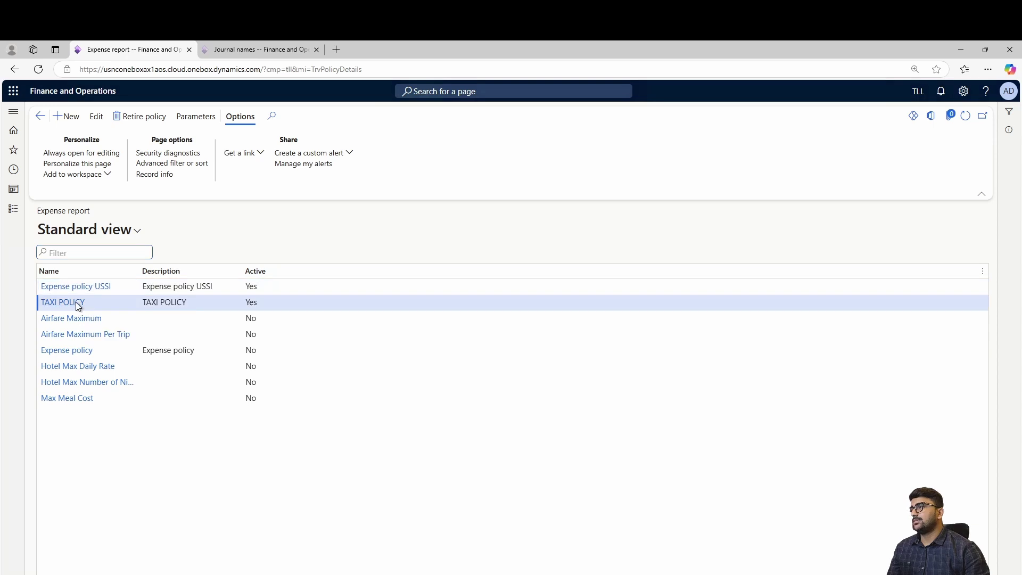
left_click(77, 305)
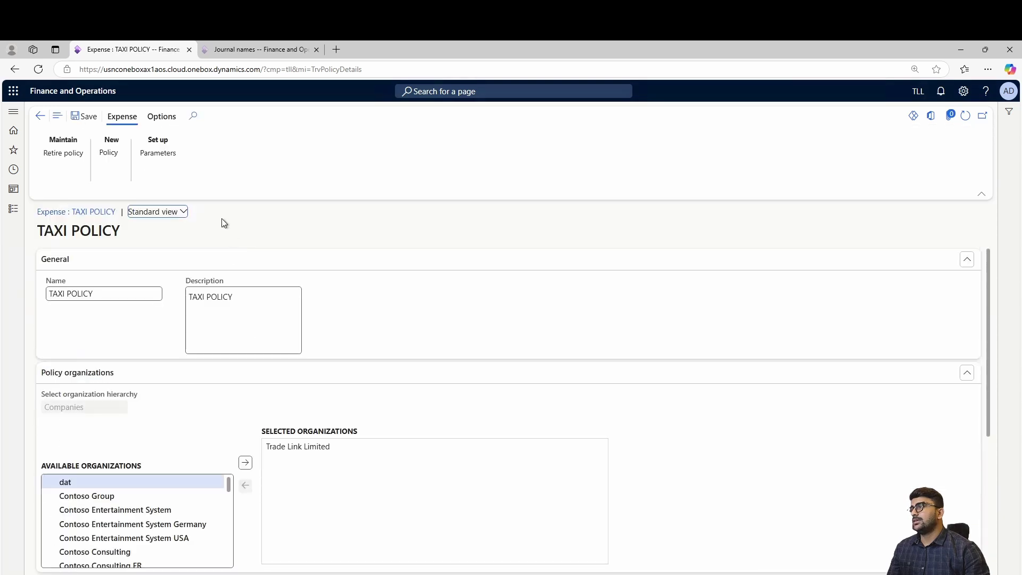
Go back to the policy list and review the precedence settings in the policy rule and policy rule type parameters.
left_click(40, 116)
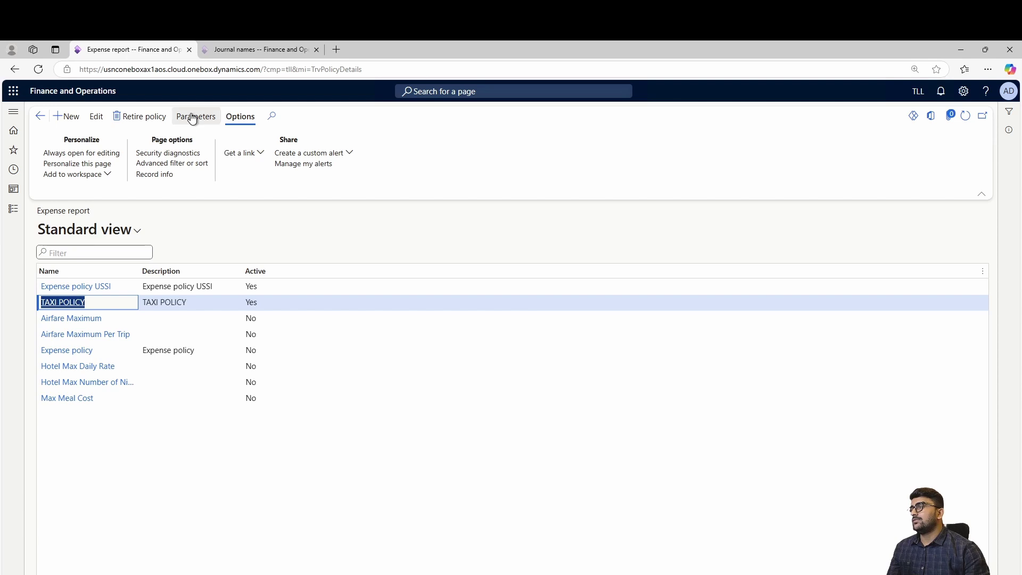
left_click(213, 119)
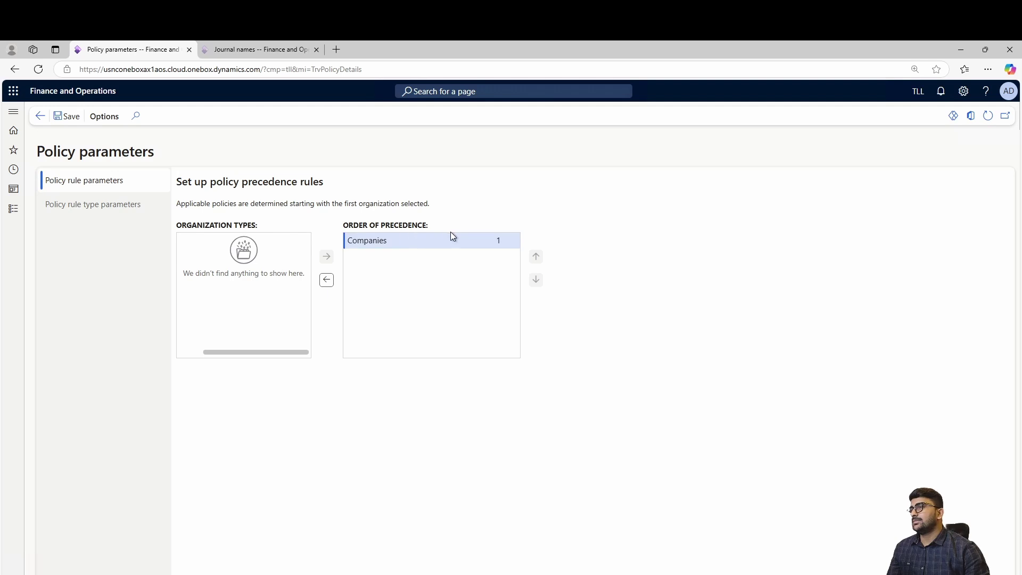
left_click(106, 205)
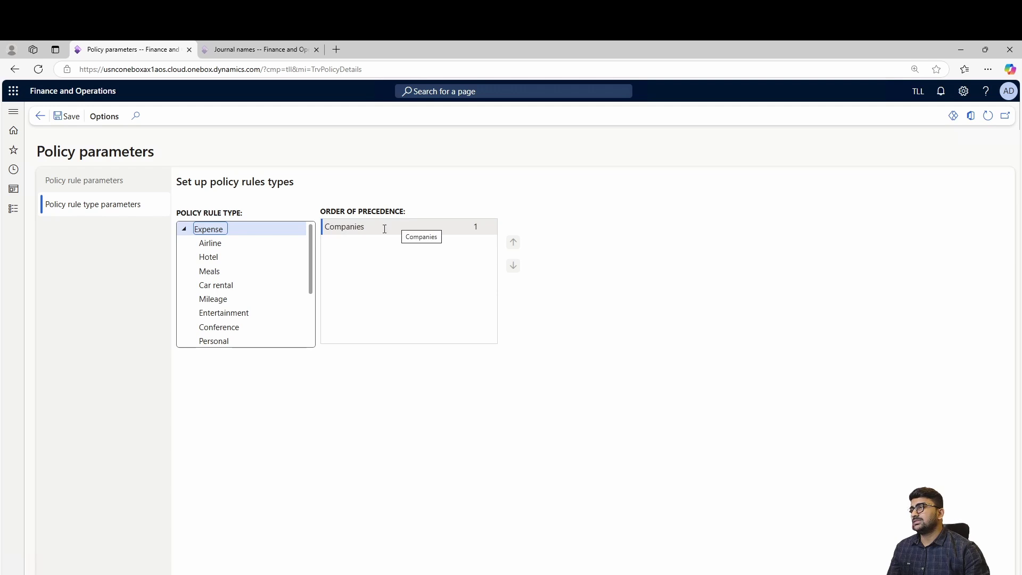
left_click(39, 116)
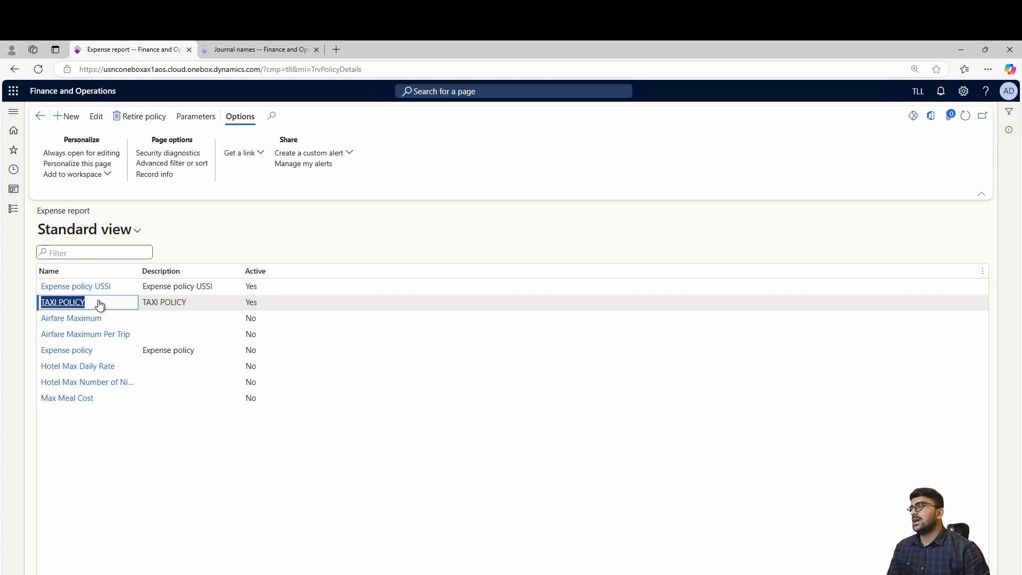
Reopen TAXI POLICY and examine its policy organizations, selecting Trade Link Limited among the selected and available organizations.
left_click(72, 308)
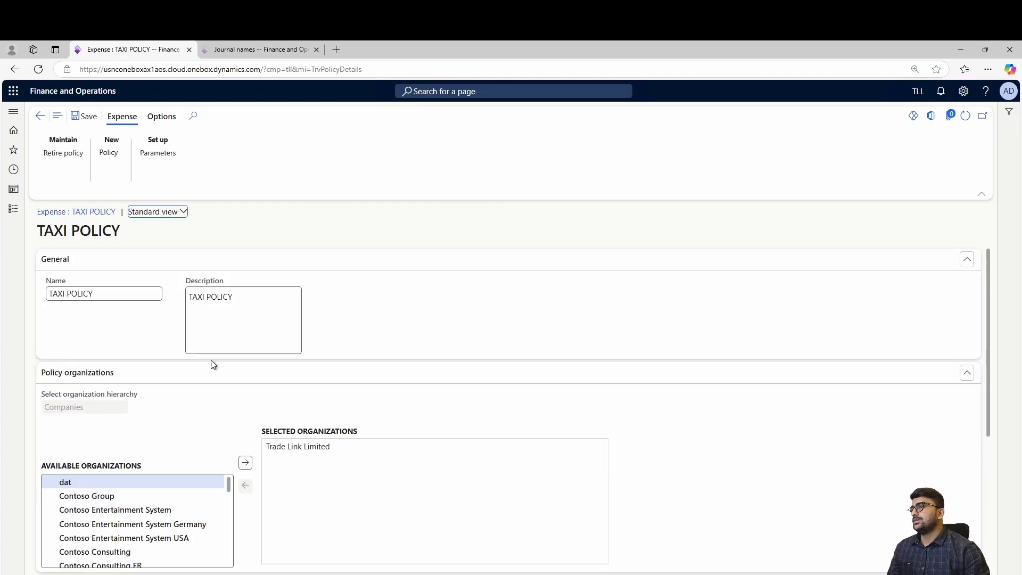
scroll(269, 426, "down", 3)
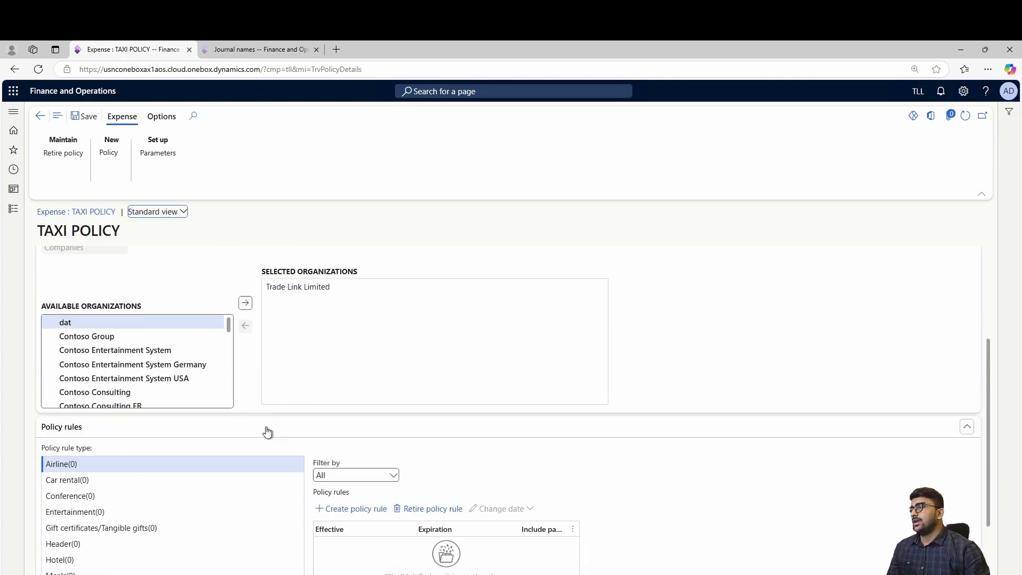
left_click(316, 286)
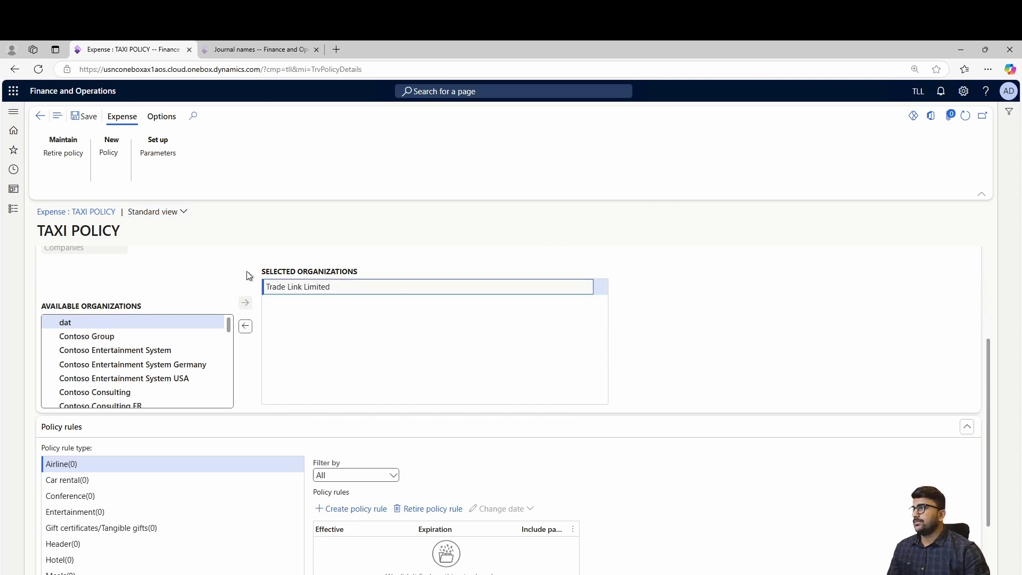
scroll(128, 341, "down", 5)
scroll(128, 344, "down", 5)
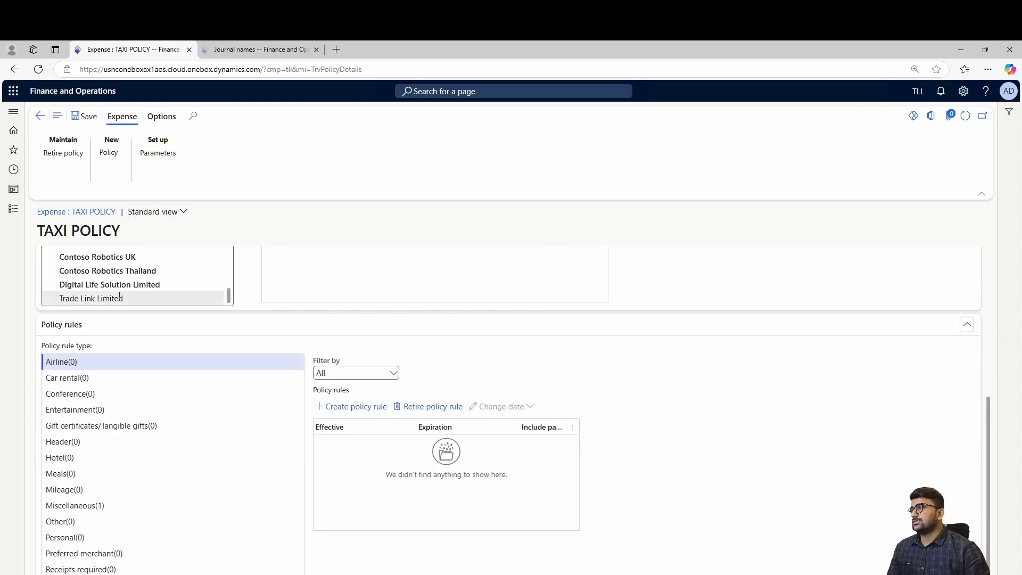
scroll(276, 307, "up", 3)
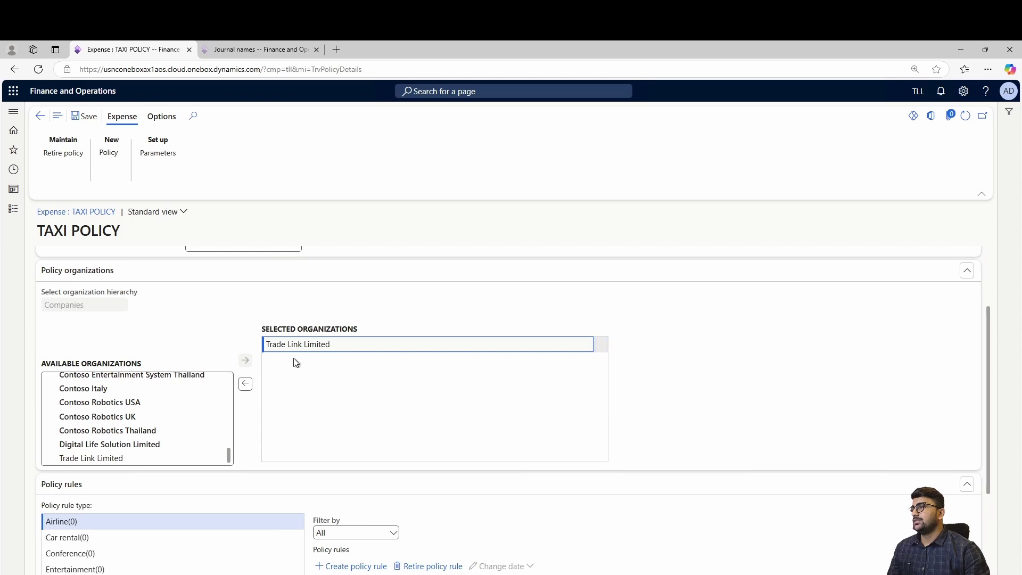
left_click(164, 456)
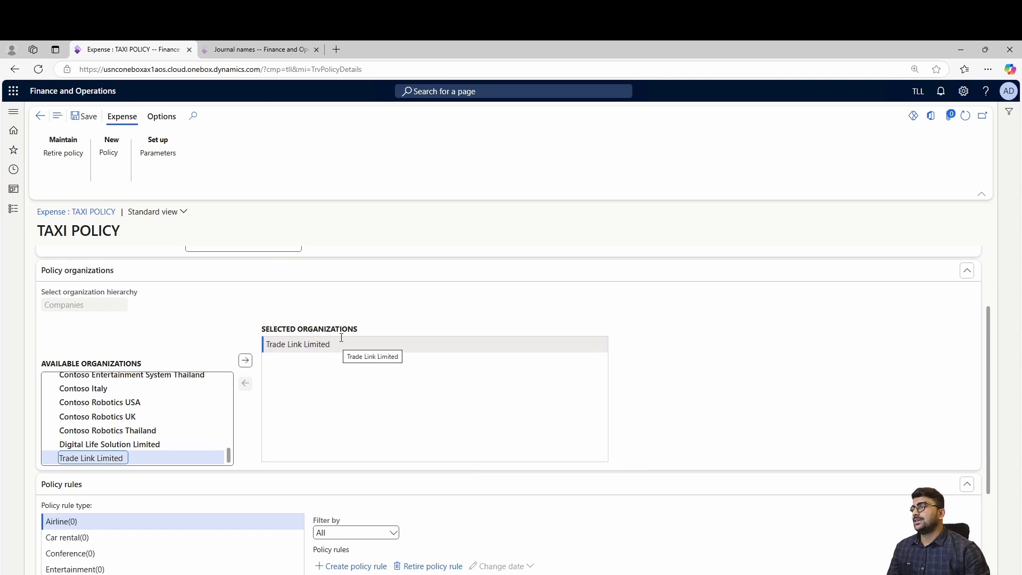
Retire the existing Miscellaneous policy rule of TAXI POLICY and start a new Miscellaneous rule.
scroll(343, 349, "down", 3)
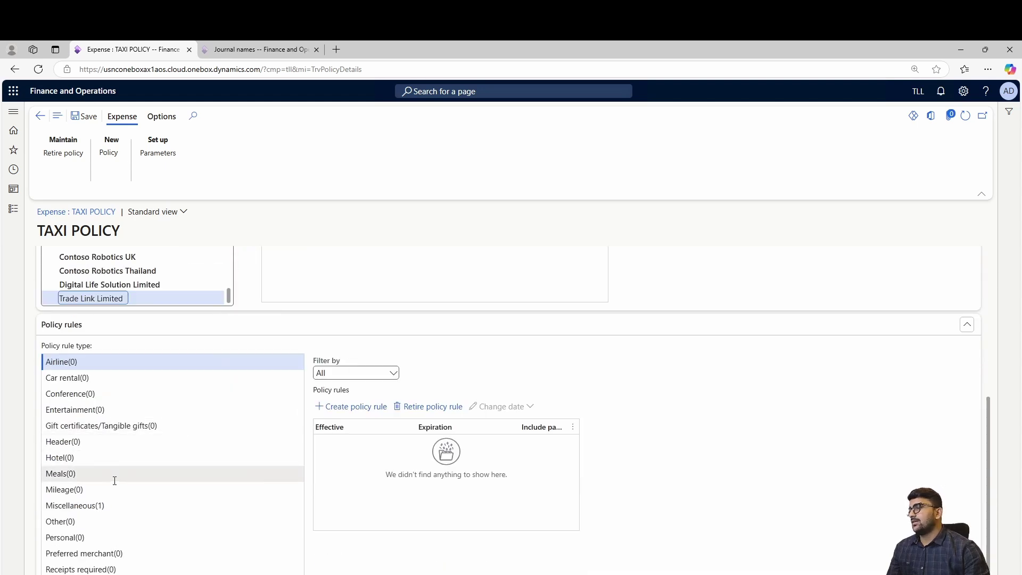
left_click(121, 506)
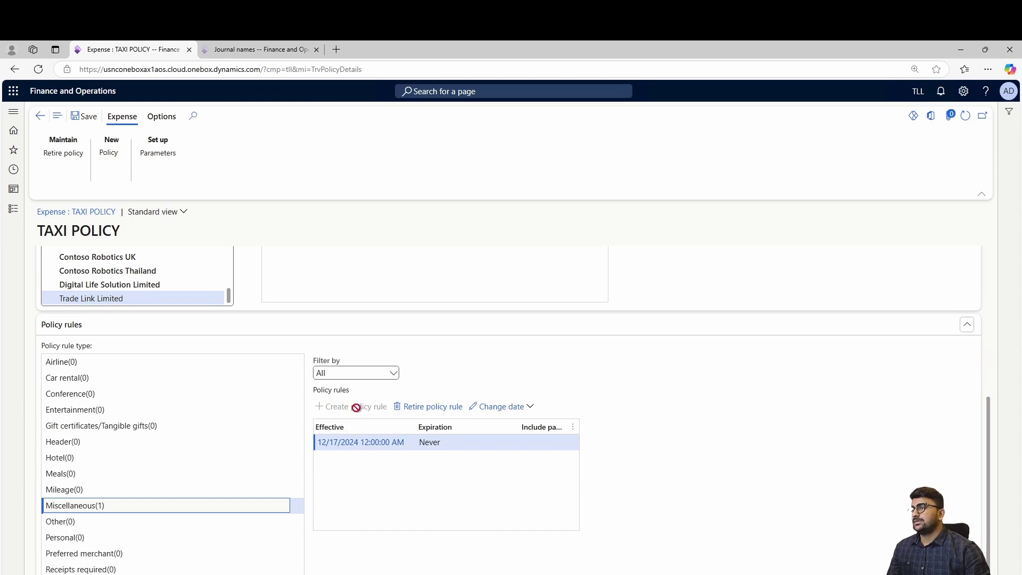
left_click(424, 407)
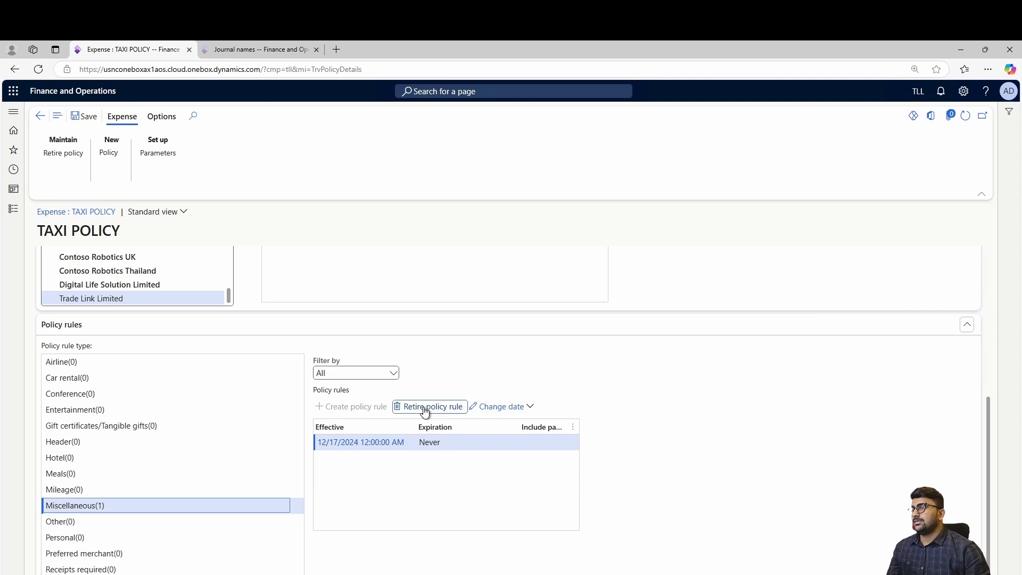
left_click(631, 320)
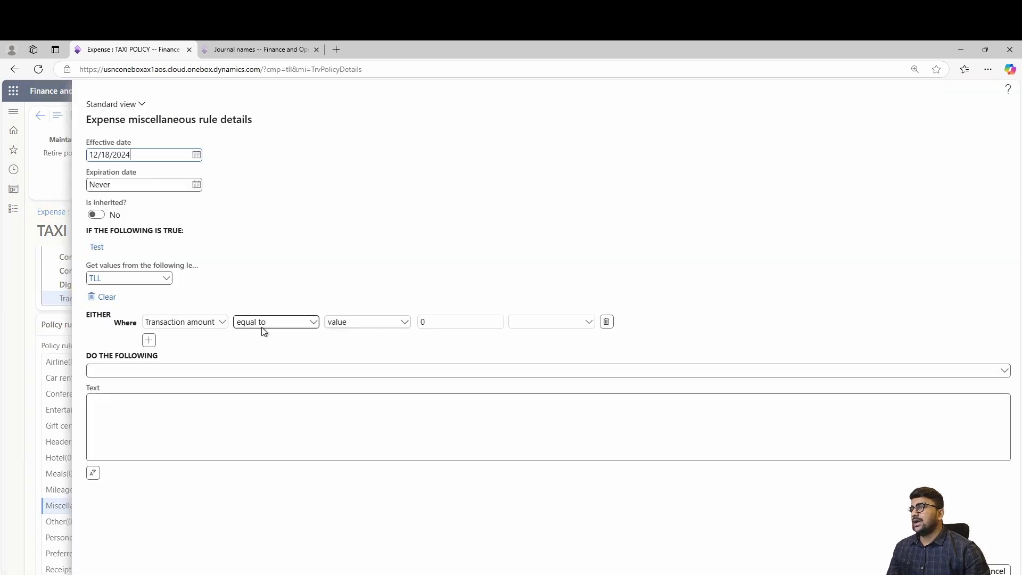
Set the rule's first condition to transaction amount greater than value 2500 in INR.
left_click(283, 319)
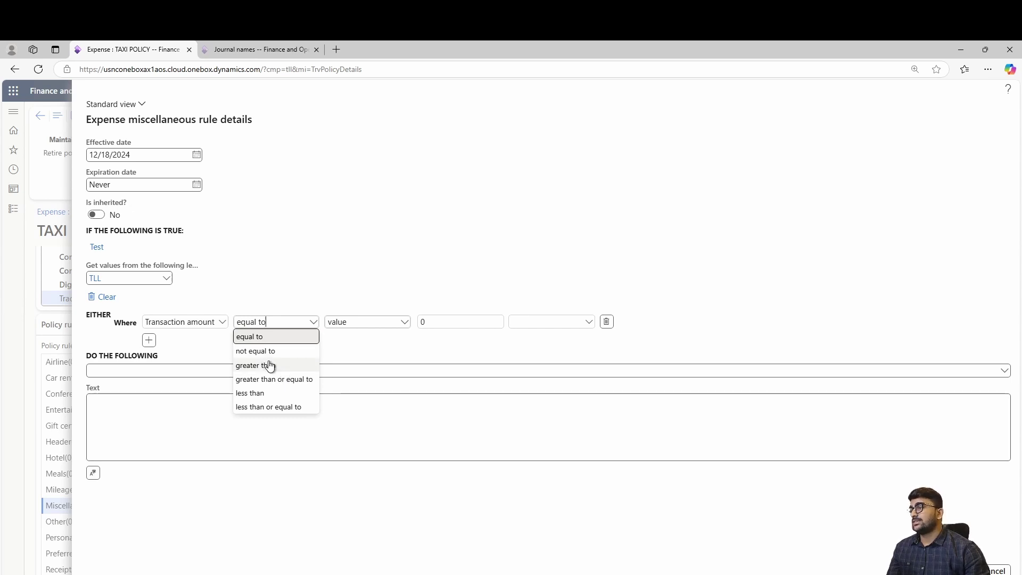
left_click(273, 367)
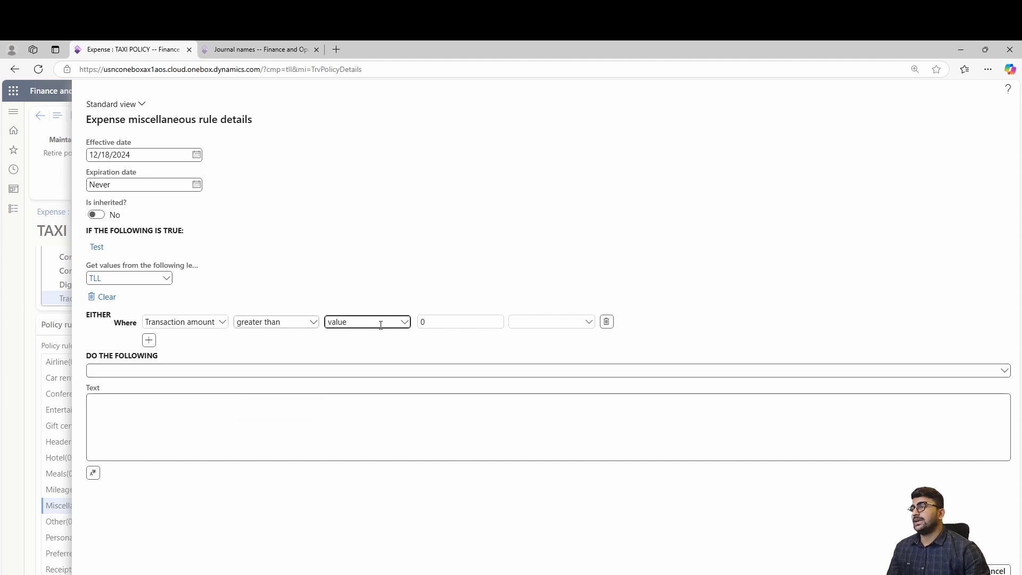
left_click(461, 322)
type("2500")
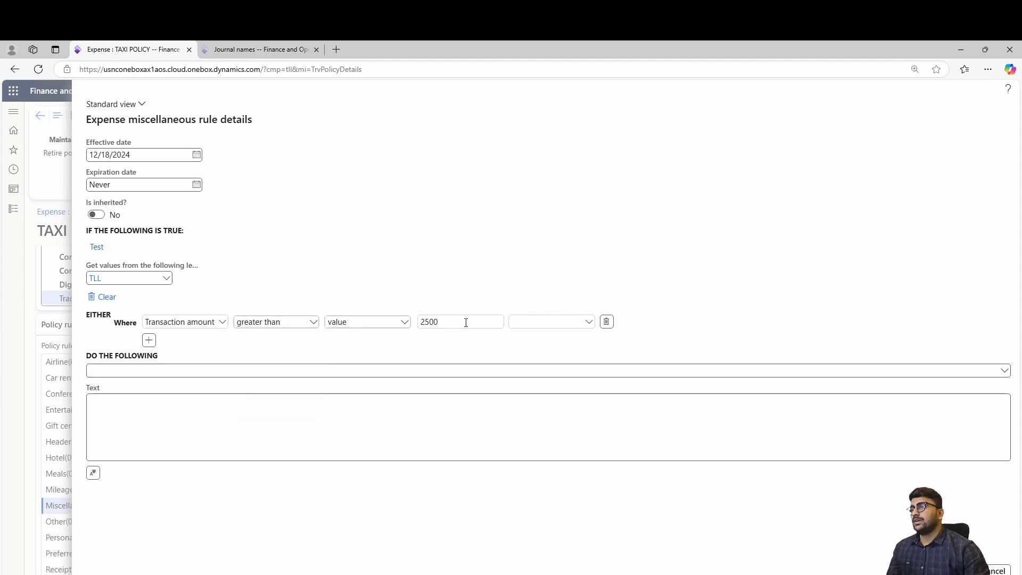
left_click(586, 325)
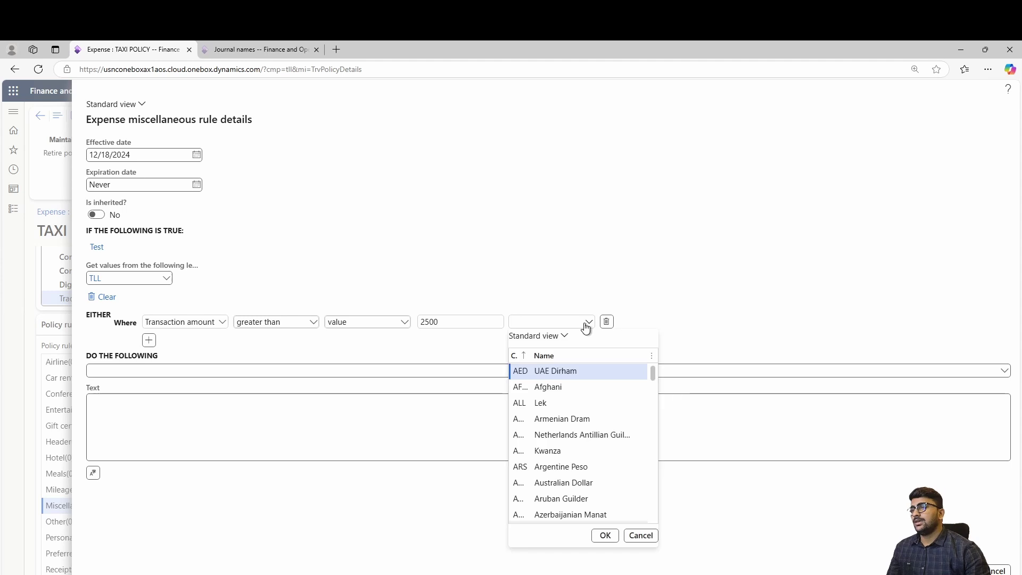
type("in")
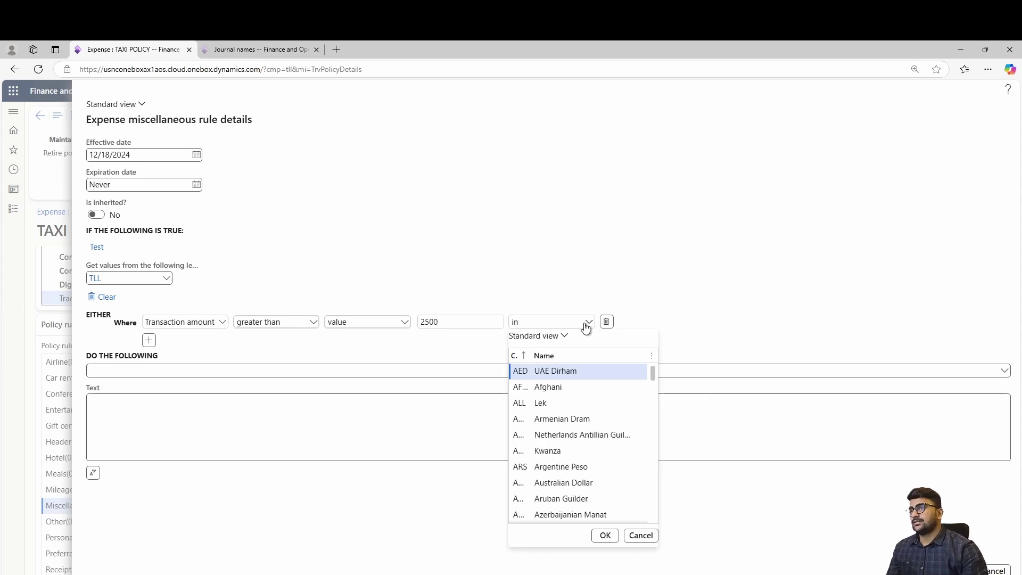
type("r")
key("Tab")
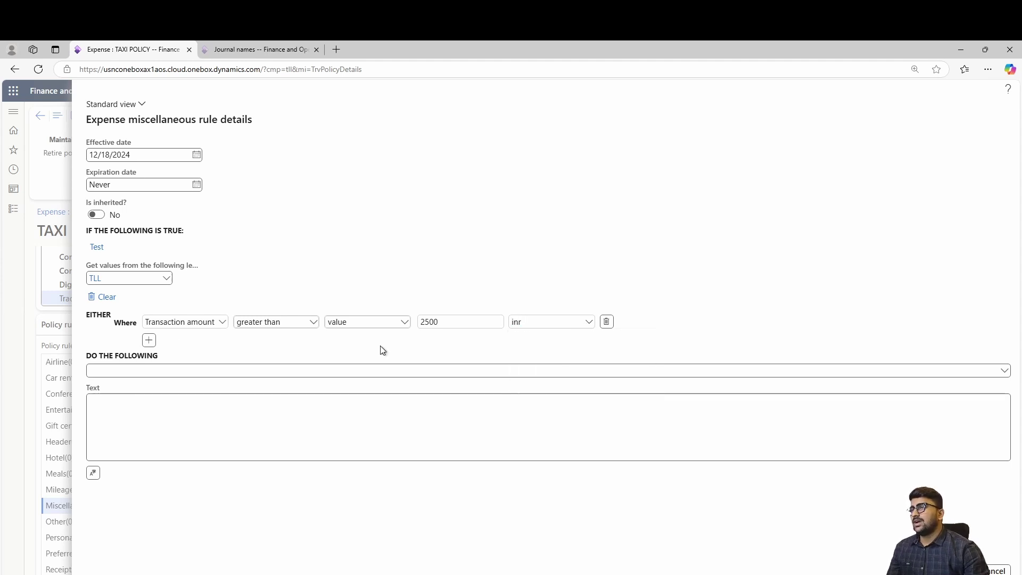
Add an And condition requiring that the expense category equals the value Taxi.
left_click(149, 341)
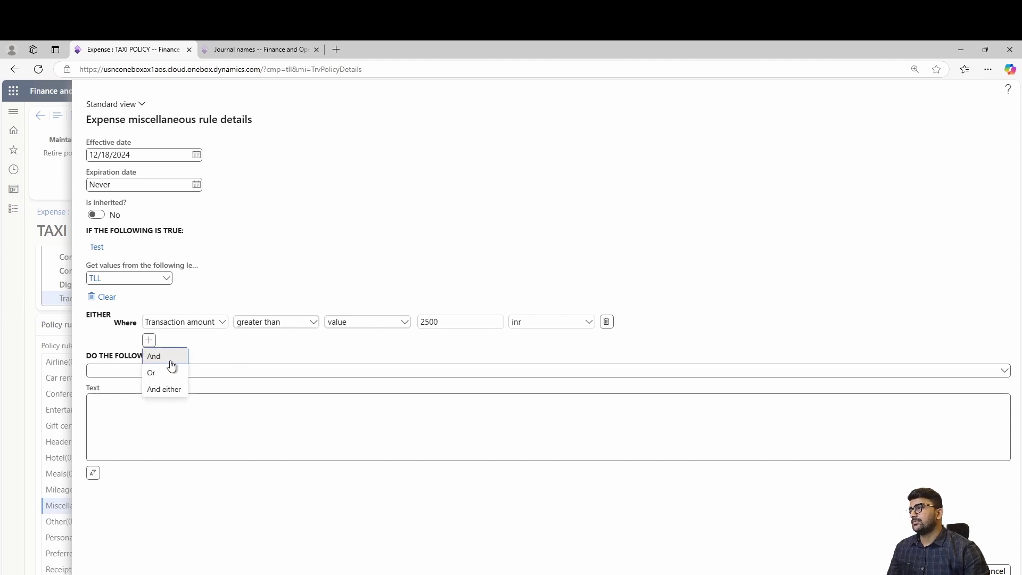
left_click(170, 363)
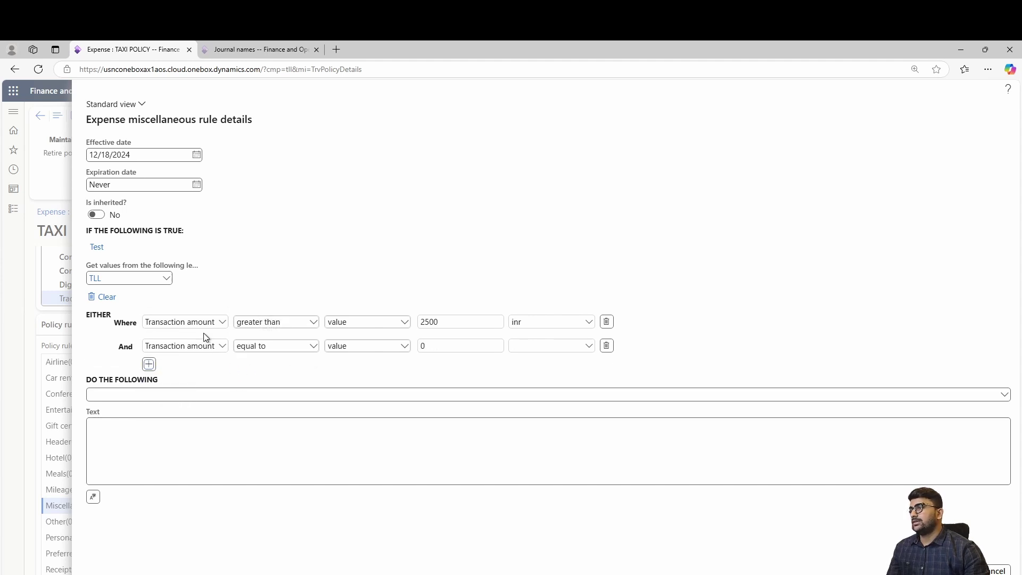
left_click(219, 347)
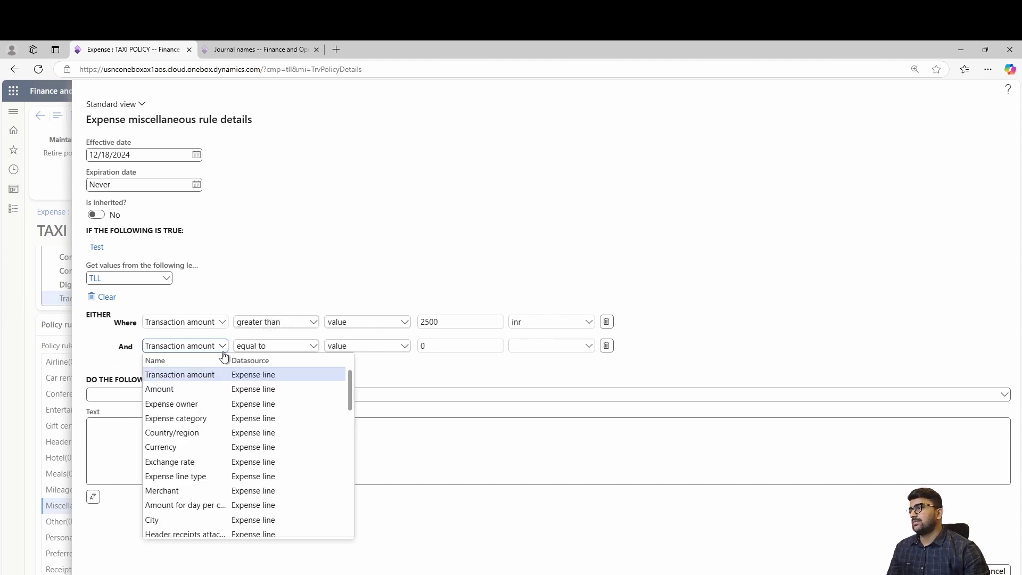
left_click(201, 421)
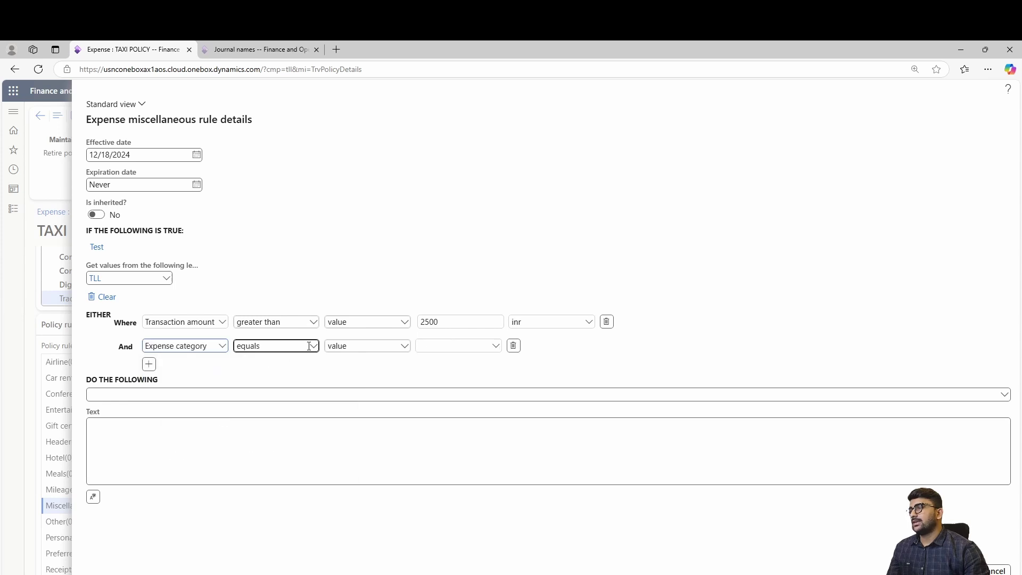
left_click(491, 347)
left_click(496, 347)
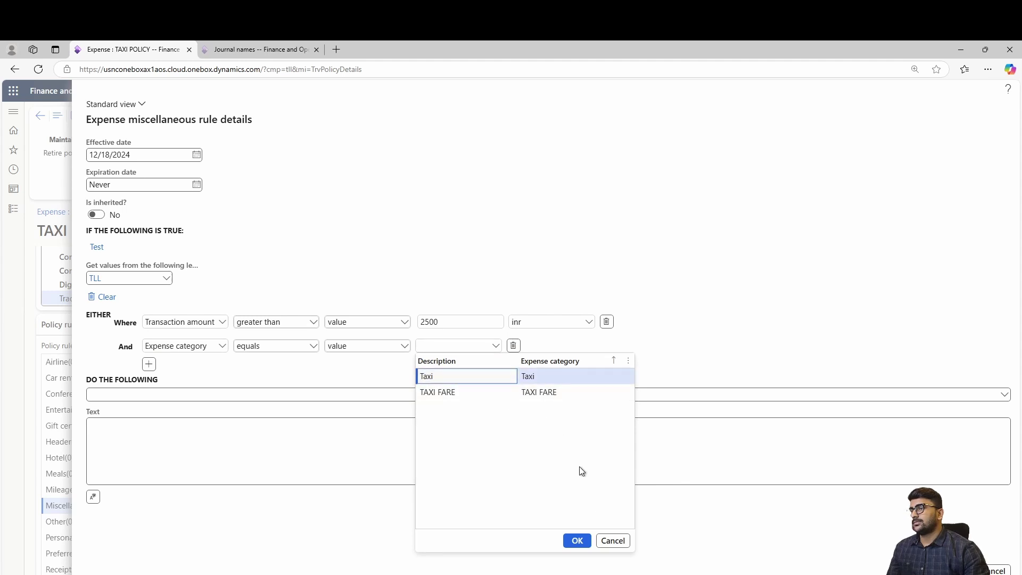
left_click(578, 540)
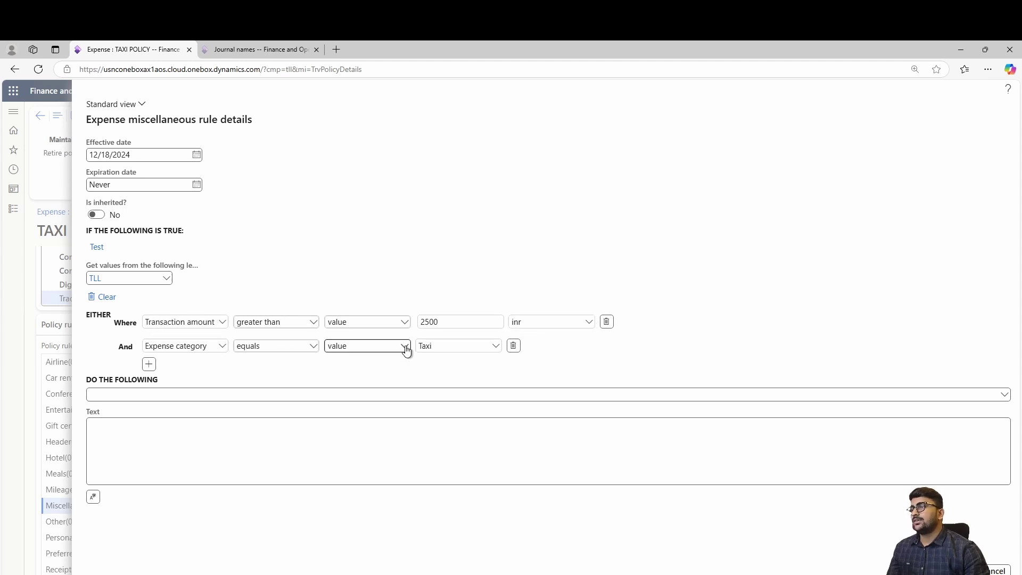
Make the rule allow users to submit and approve but display a warning message, with the text "Amount too high".
left_click(217, 394)
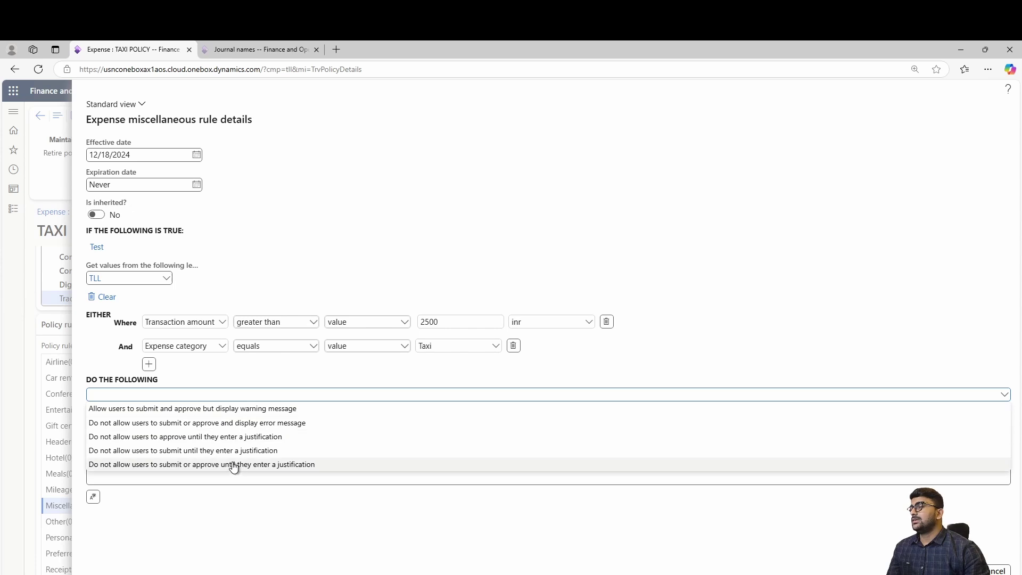
left_click(226, 409)
left_click(199, 432)
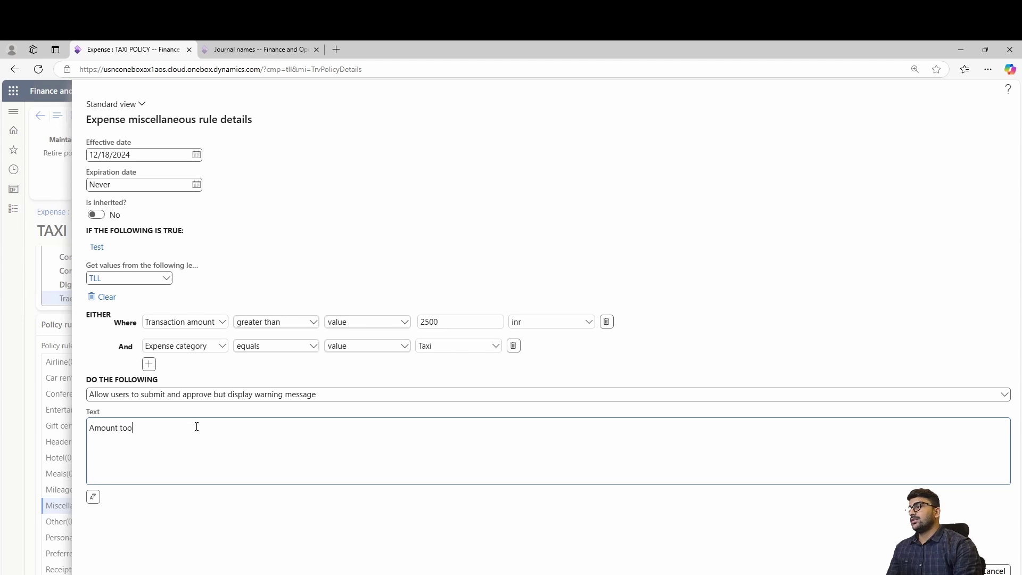
type("high")
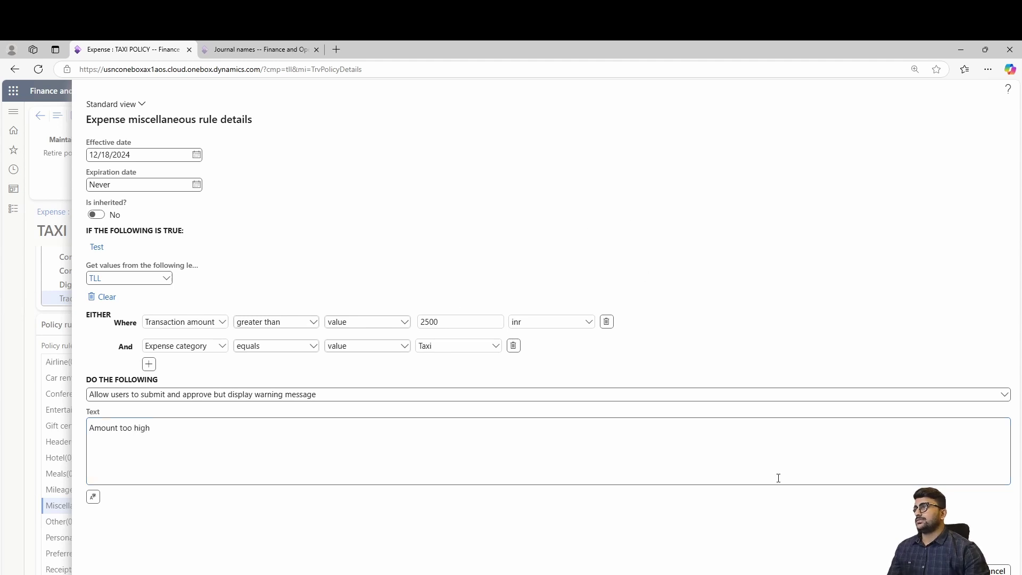
Set the miscellaneous rule's expiration date to 12/31/2154.
left_click(172, 185)
left_click(197, 186)
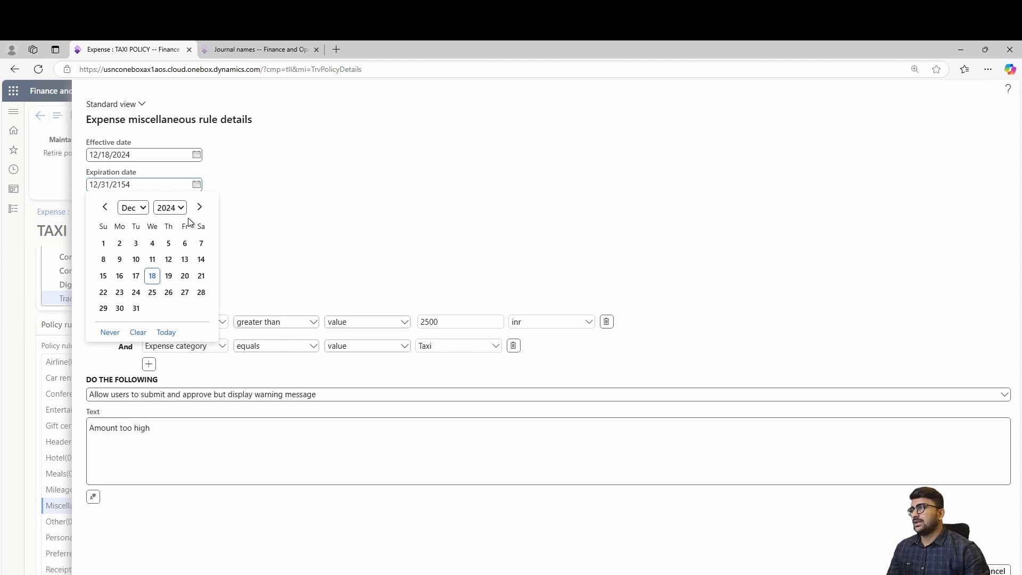
left_click(272, 177)
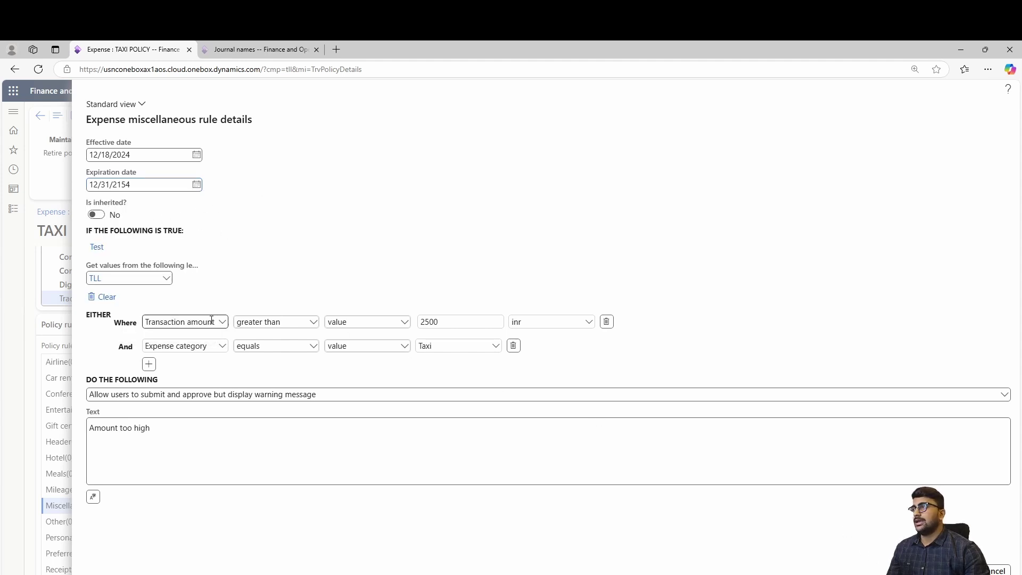
Preview the rule's condition test, save the rule and select it among the Miscellaneous policy rules.
left_click(106, 248)
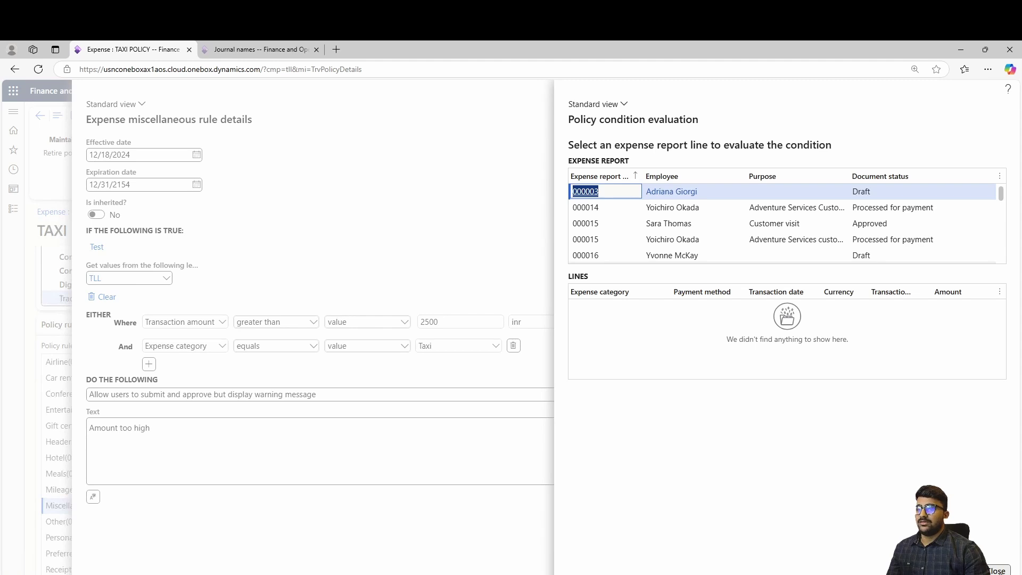
key("Escape")
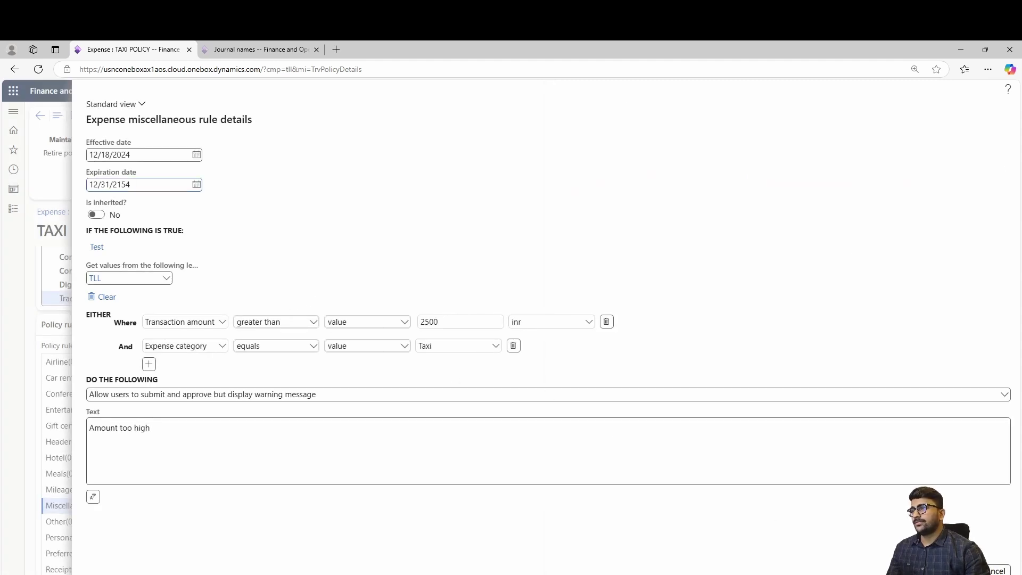
key("Escape")
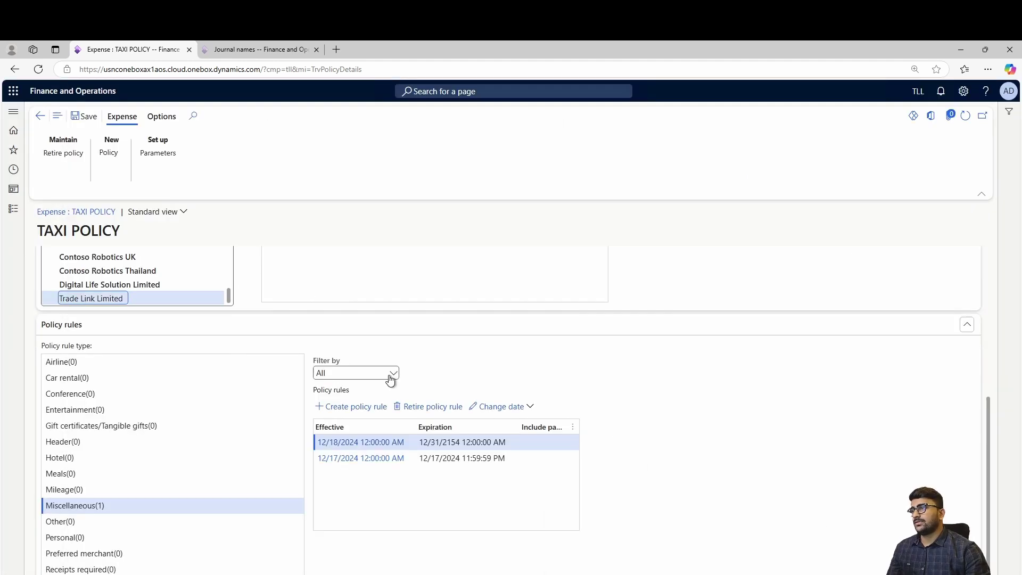
left_click(447, 461)
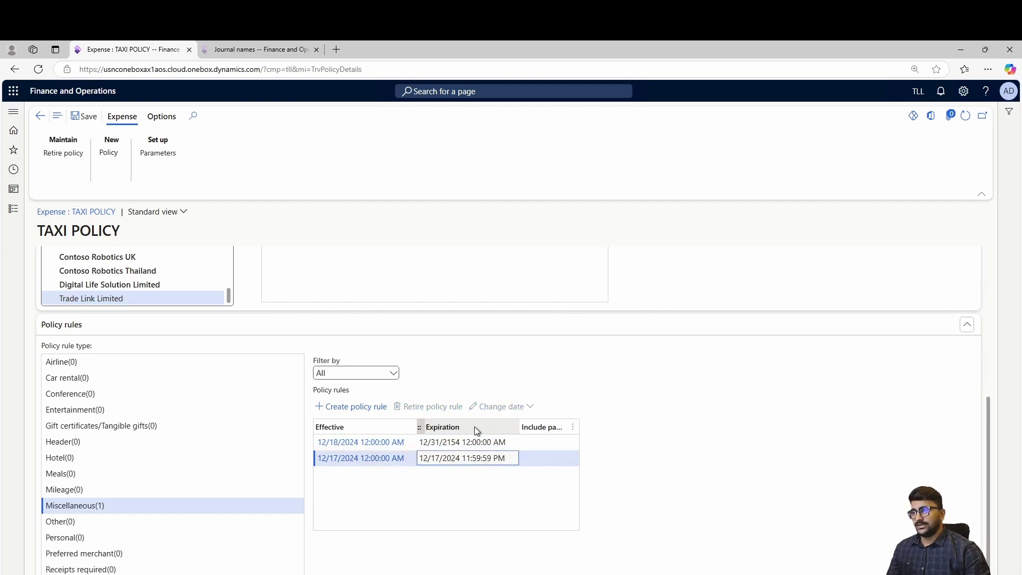
left_click(469, 442)
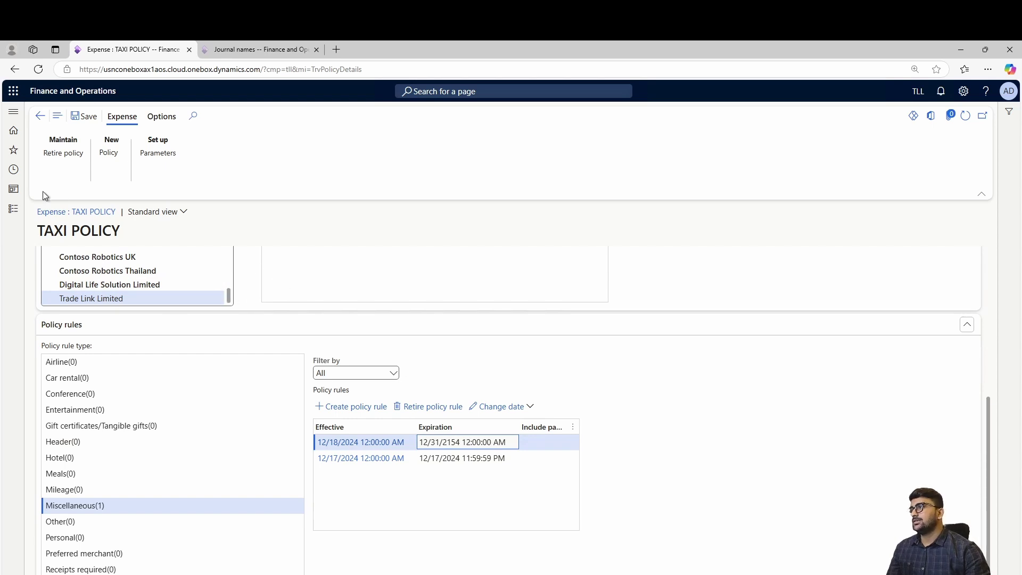
Go to Expense management workflows and open the default Expense report workflow in the workflow editor.
left_click(13, 208)
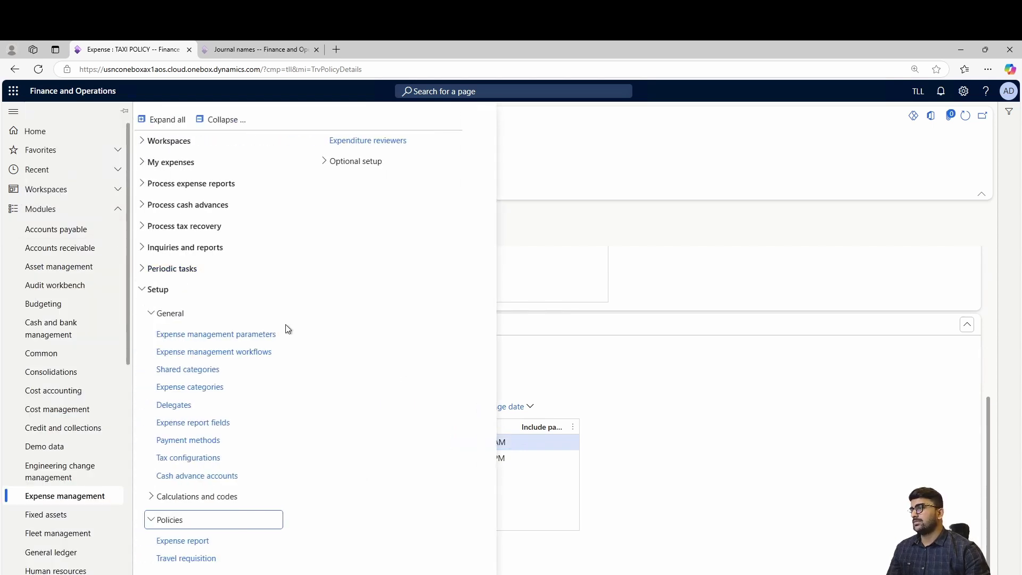
left_click(258, 351)
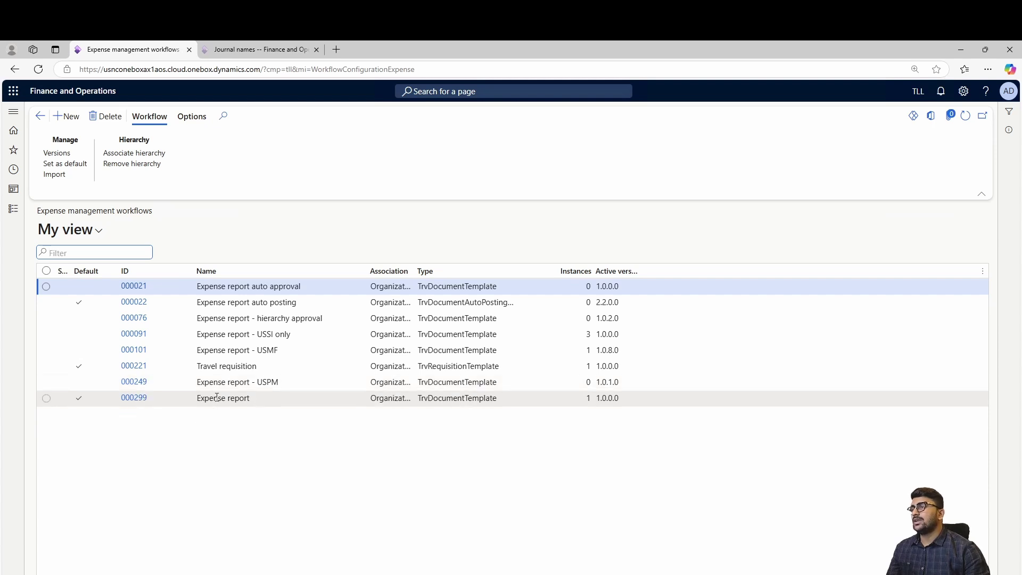
left_click(128, 398)
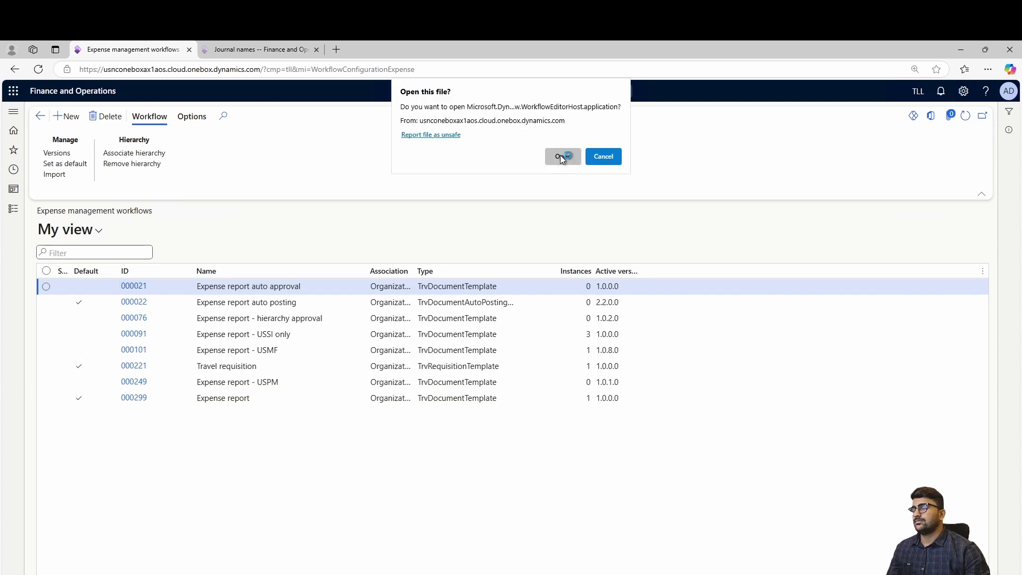
left_click(560, 155)
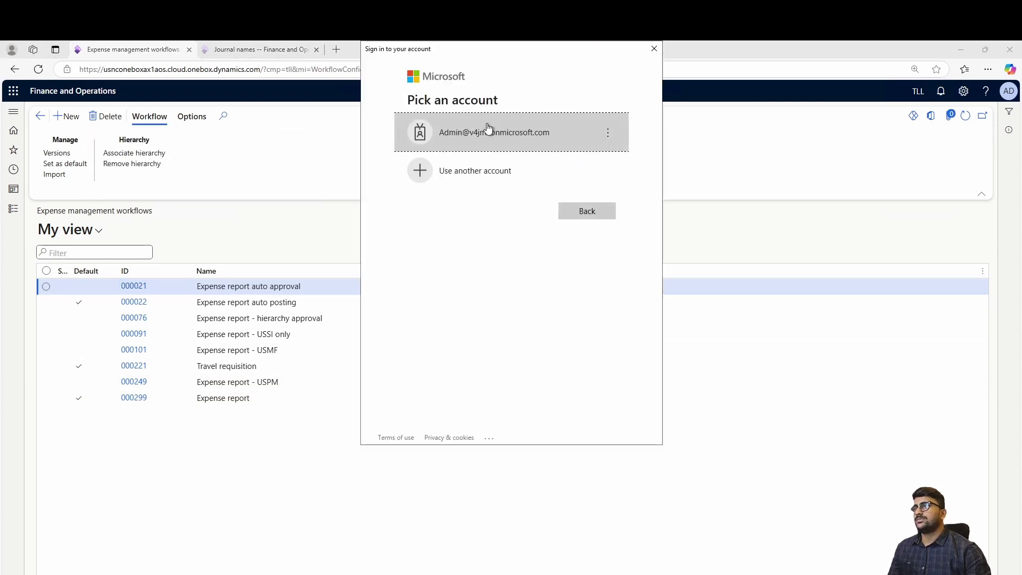
Sign in to the workflow editor by choosing the listed admin account and entering the account password.
left_click(479, 134)
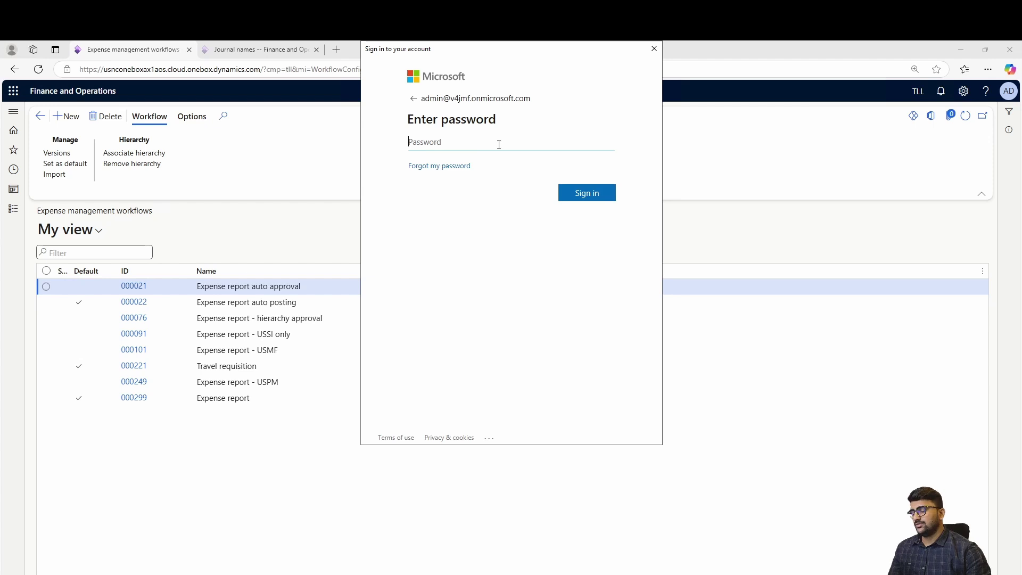
key("ctrl+v")
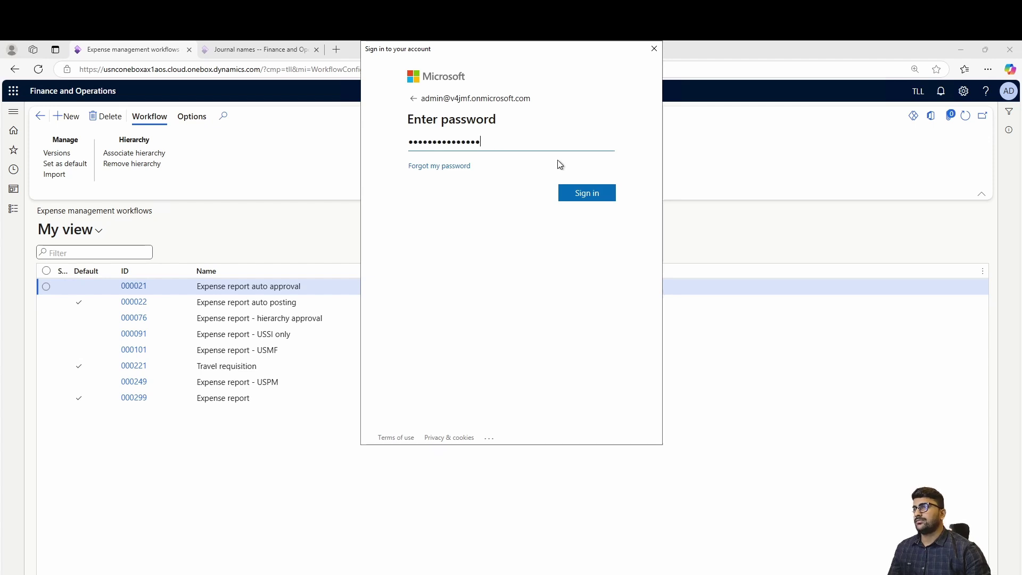
left_click(586, 195)
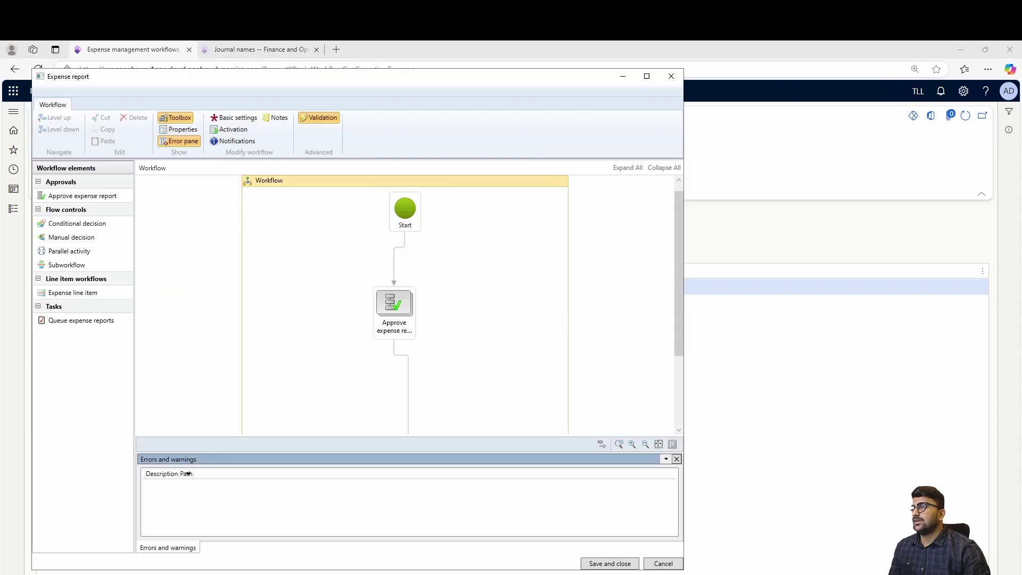
Inspect the user assignment of Step 1 in the Approve expense report element, and leave the workflow editor without saving.
scroll(445, 297, "down", 1)
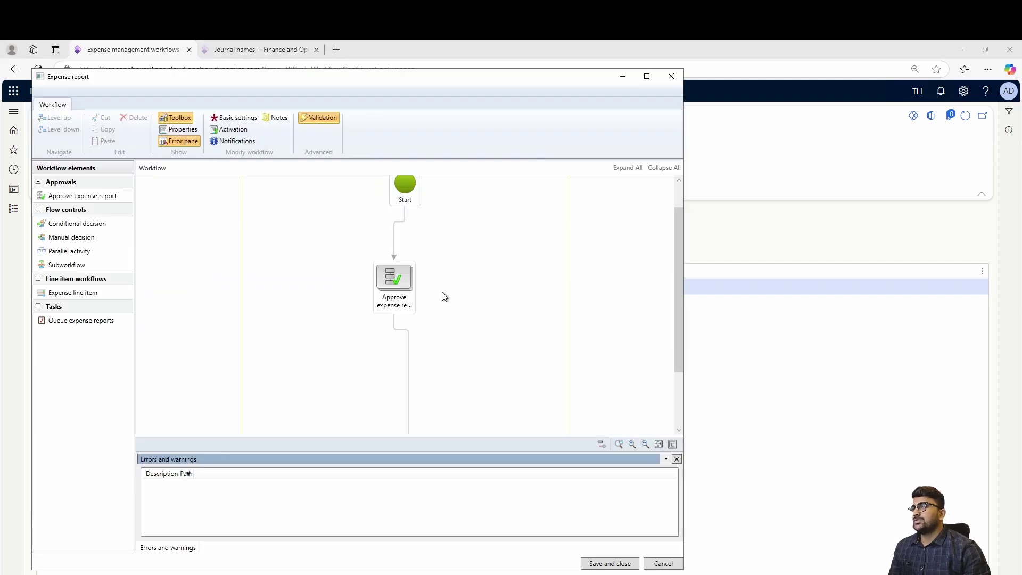
scroll(445, 297, "up", 1)
left_click(402, 320)
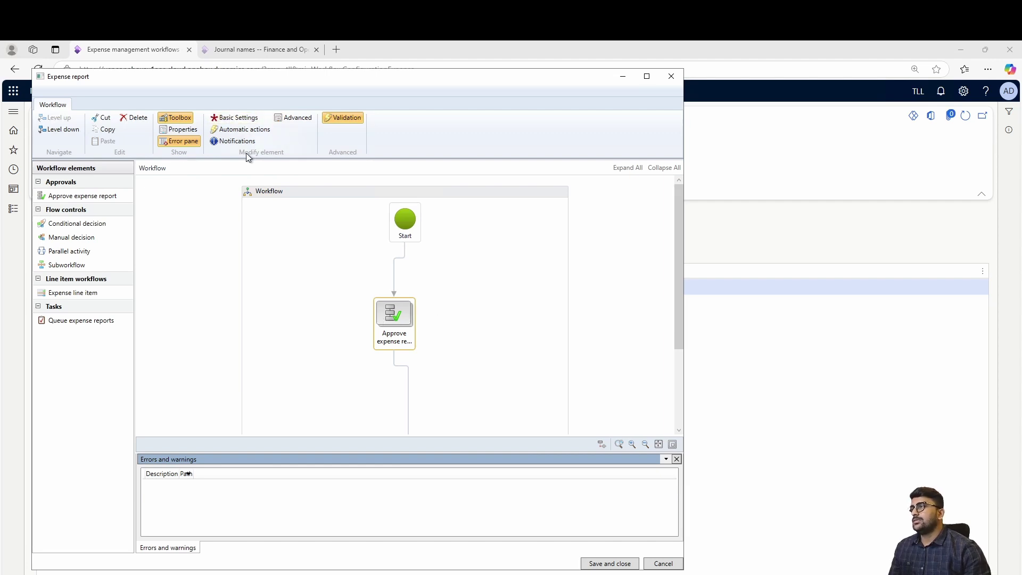
double_click(395, 317)
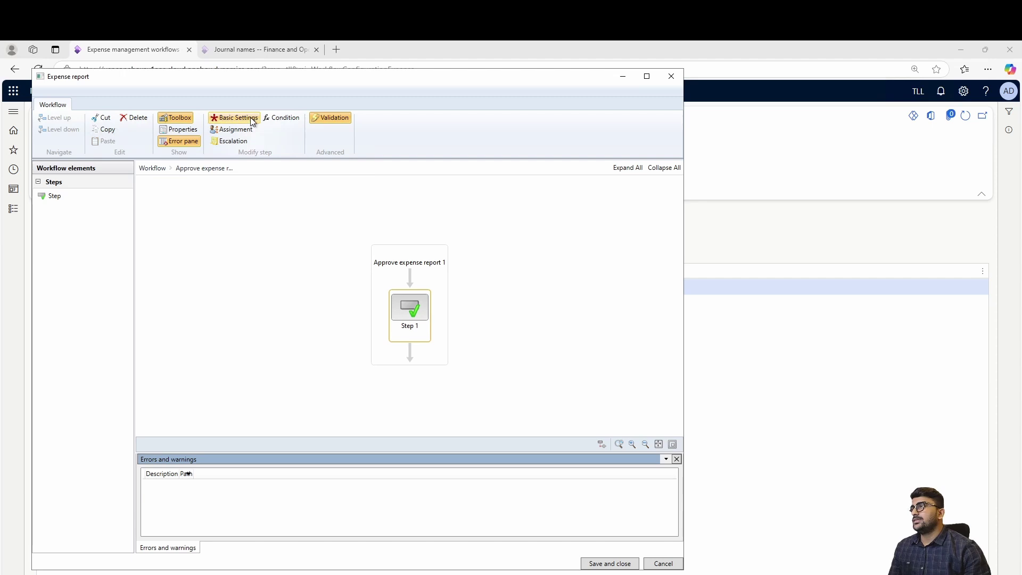
left_click(246, 132)
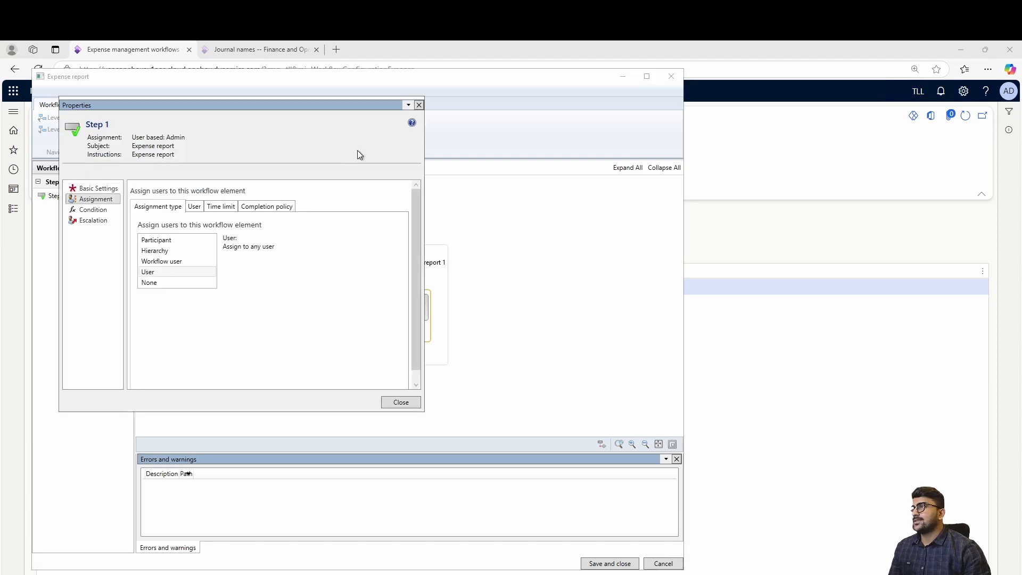
left_click(195, 206)
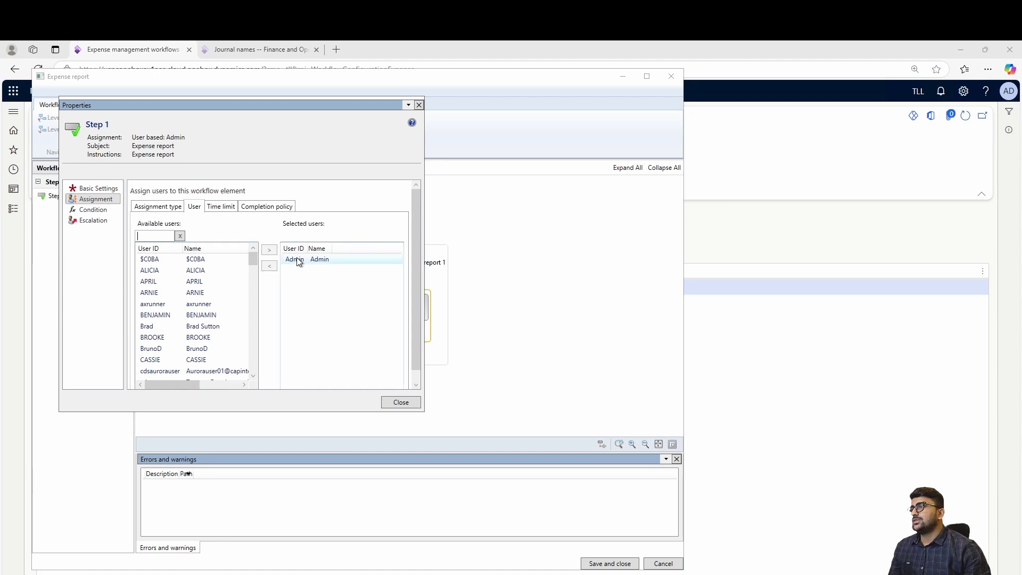
left_click(401, 403)
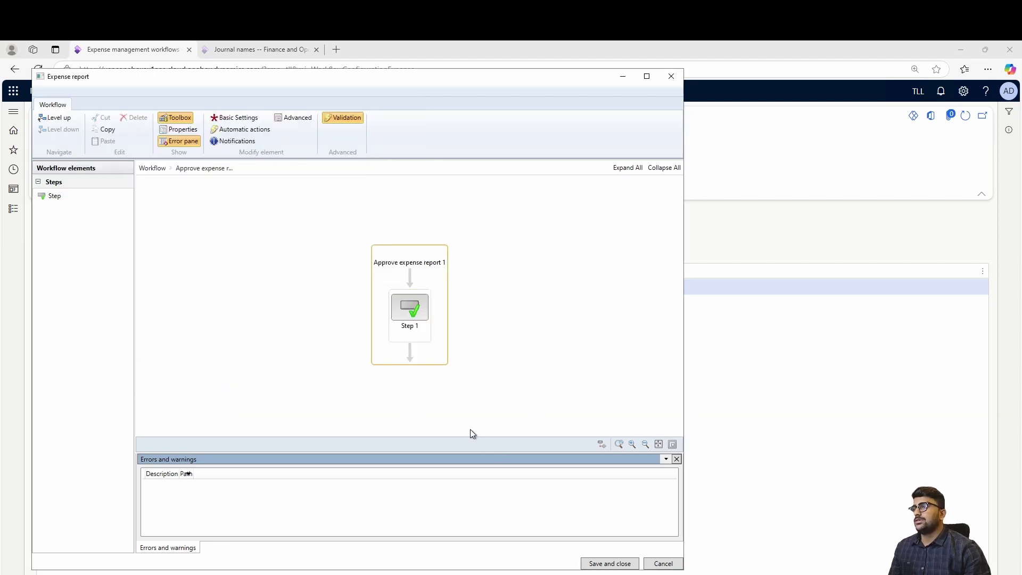
left_click(662, 564)
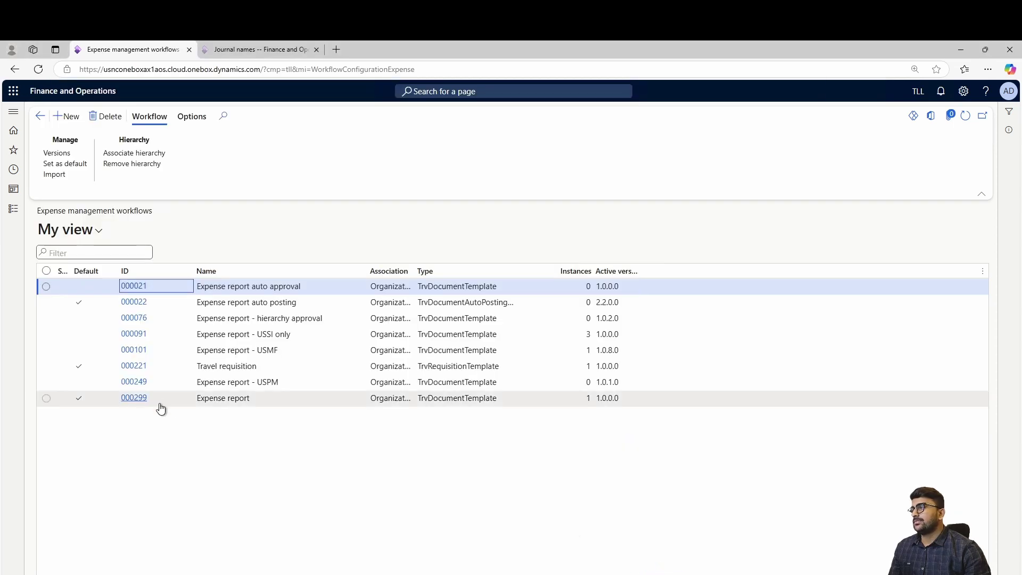
Review the versions of the default Expense report workflow 000299 and return to the workflow list.
left_click(259, 401)
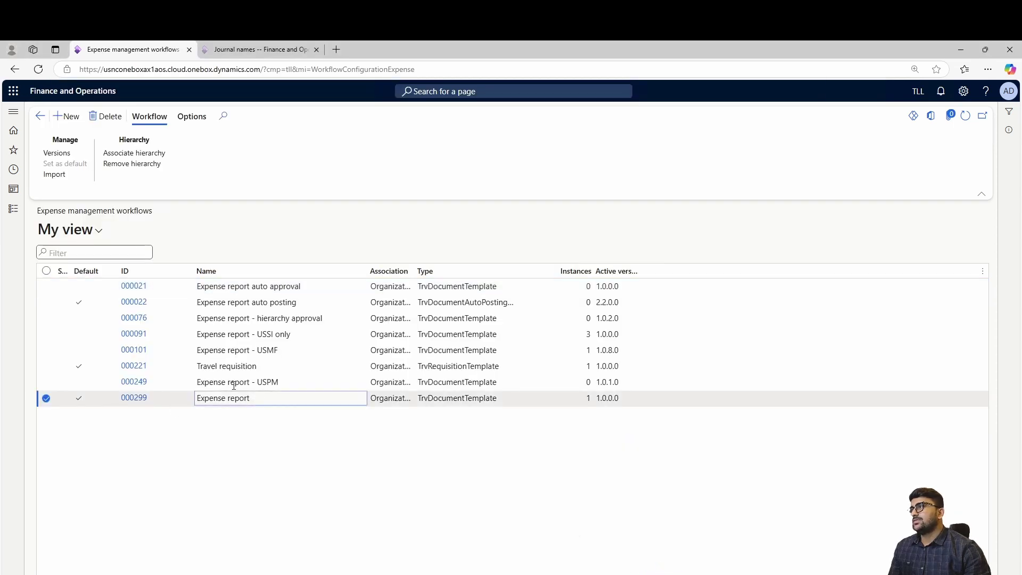
left_click(58, 153)
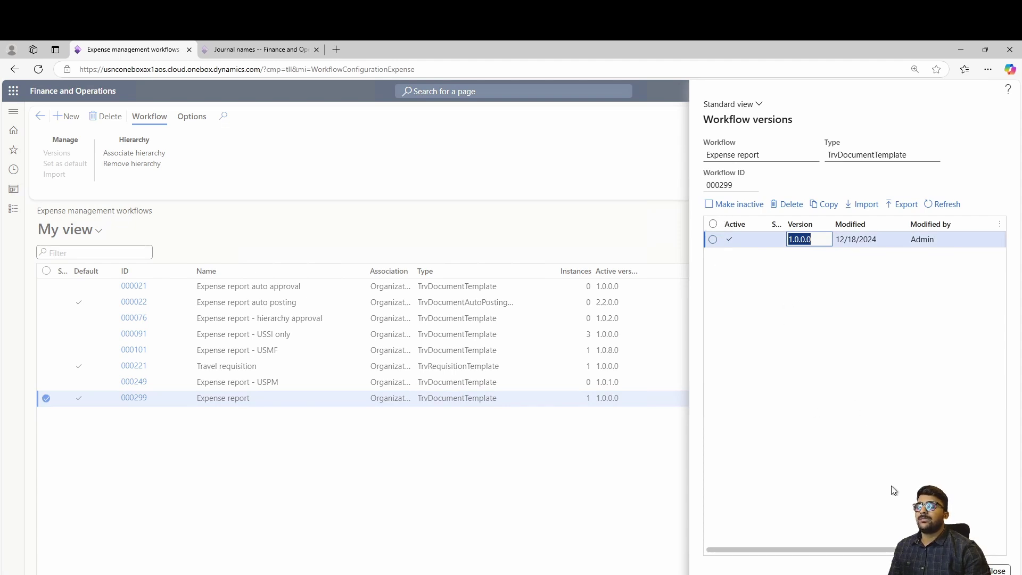
left_click(993, 571)
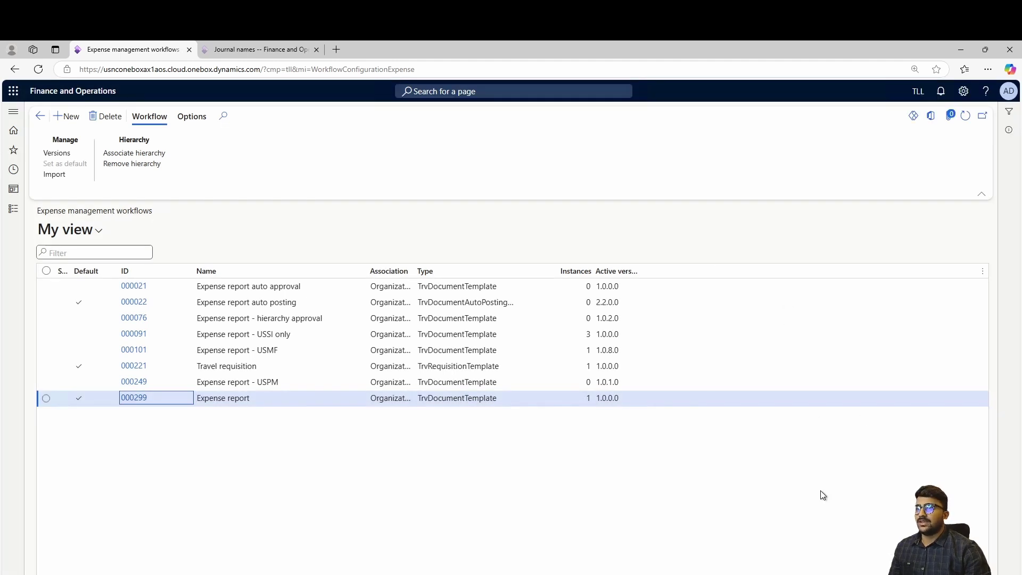
Go to the Employees list in the Human resources module.
left_click(12, 209)
scroll(160, 282, "down", 5)
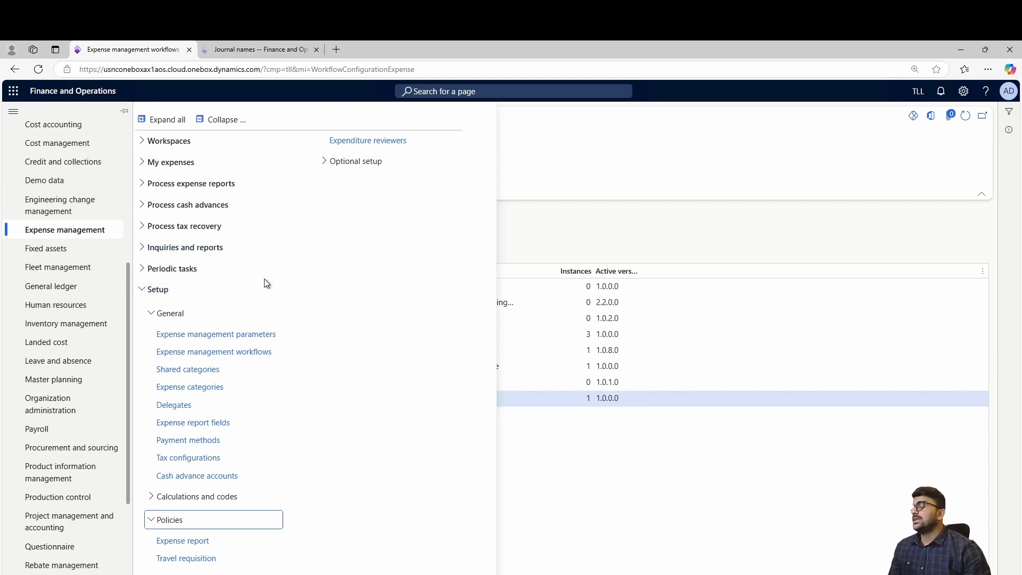
left_click(85, 311)
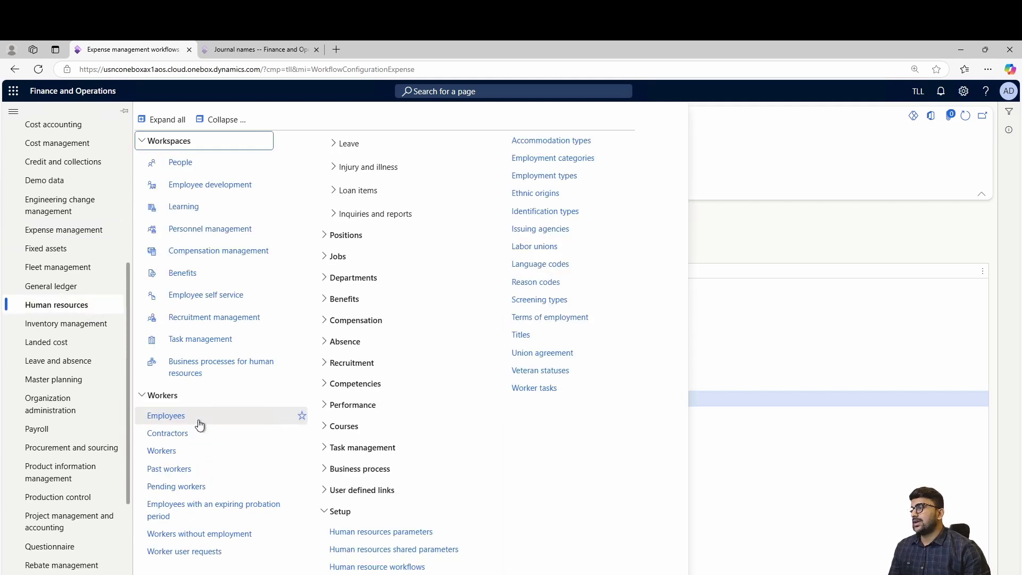
left_click(200, 422)
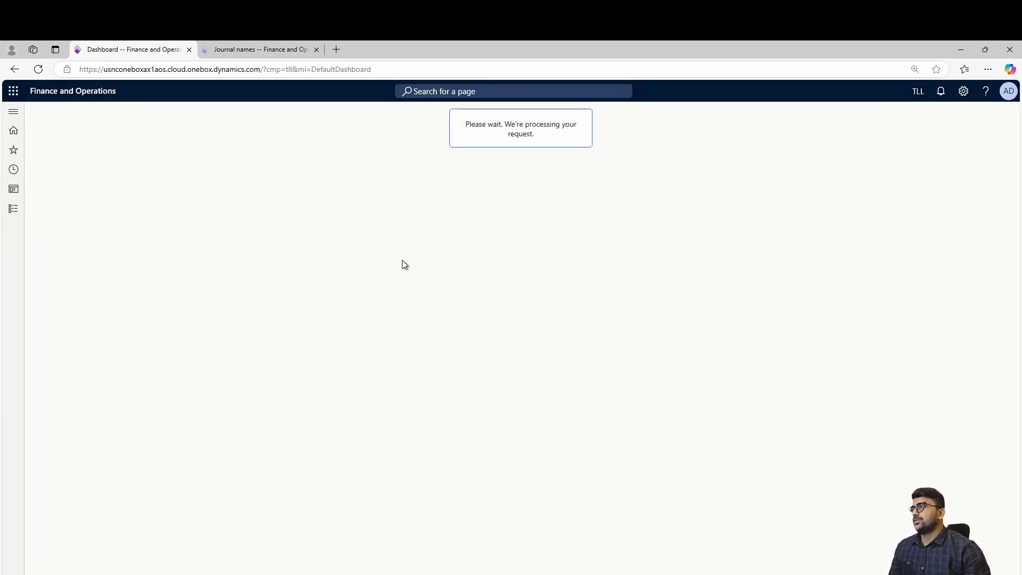
left_click(12, 207)
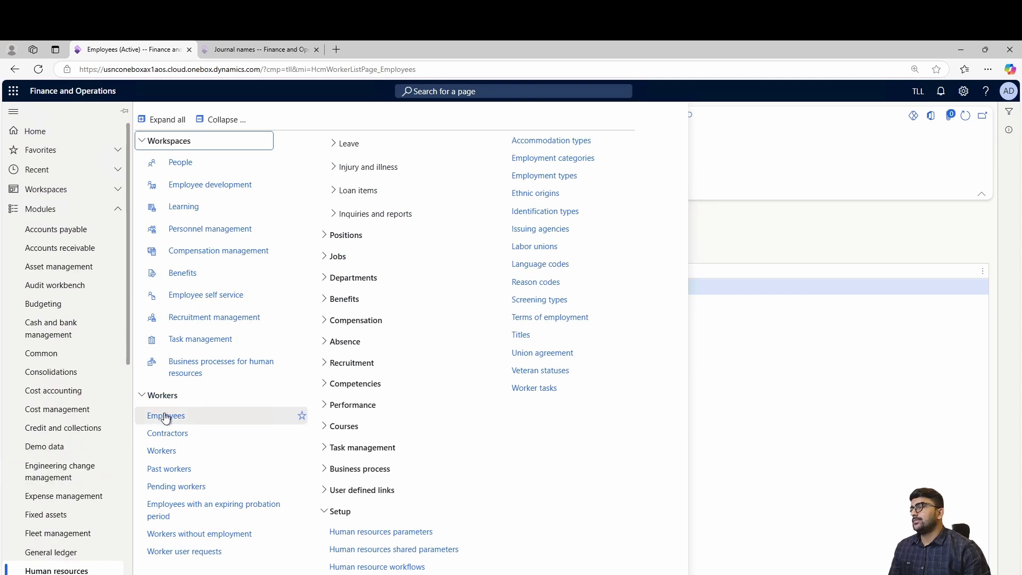
left_click(826, 379)
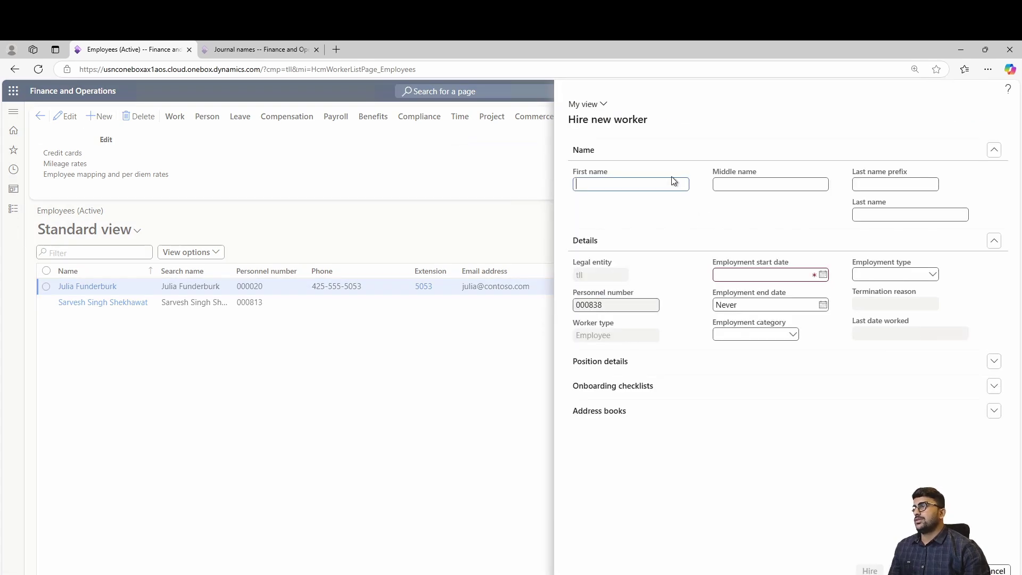
Fill in the new worker's name and an employment start date of 12/1/2024, and cancel the hire.
type("Sarvesh")
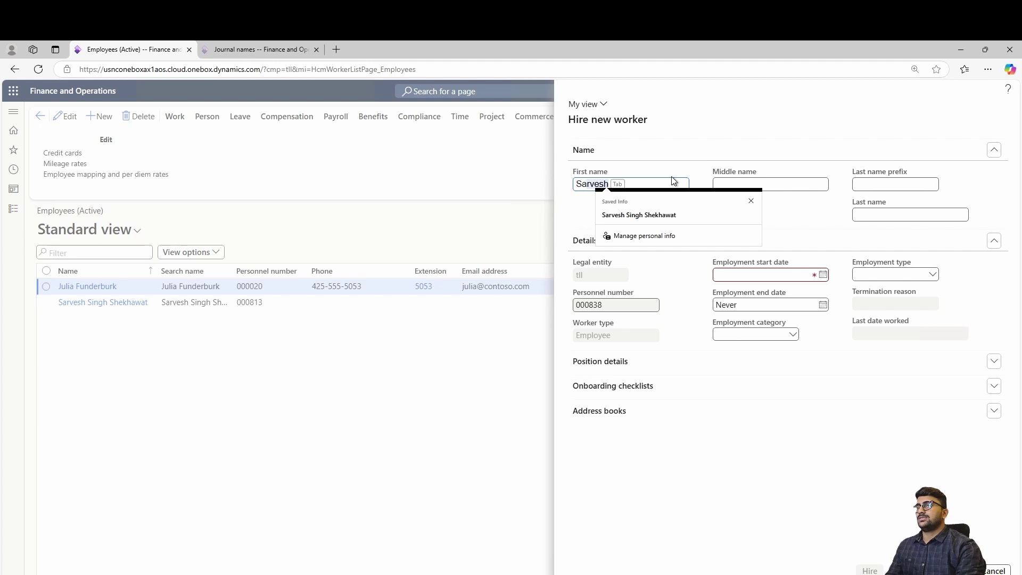
key("Tab")
left_click(822, 295)
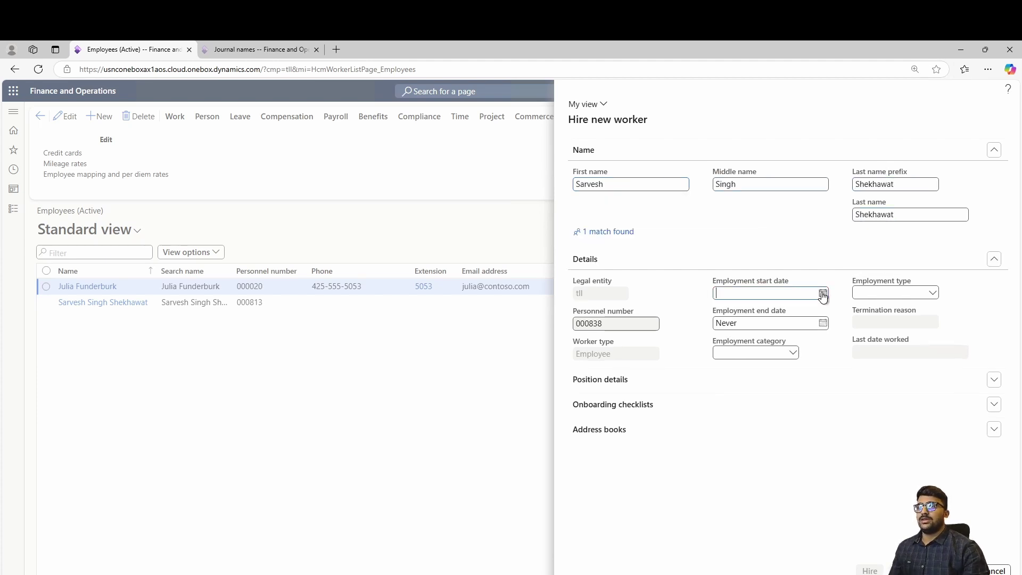
left_click(728, 353)
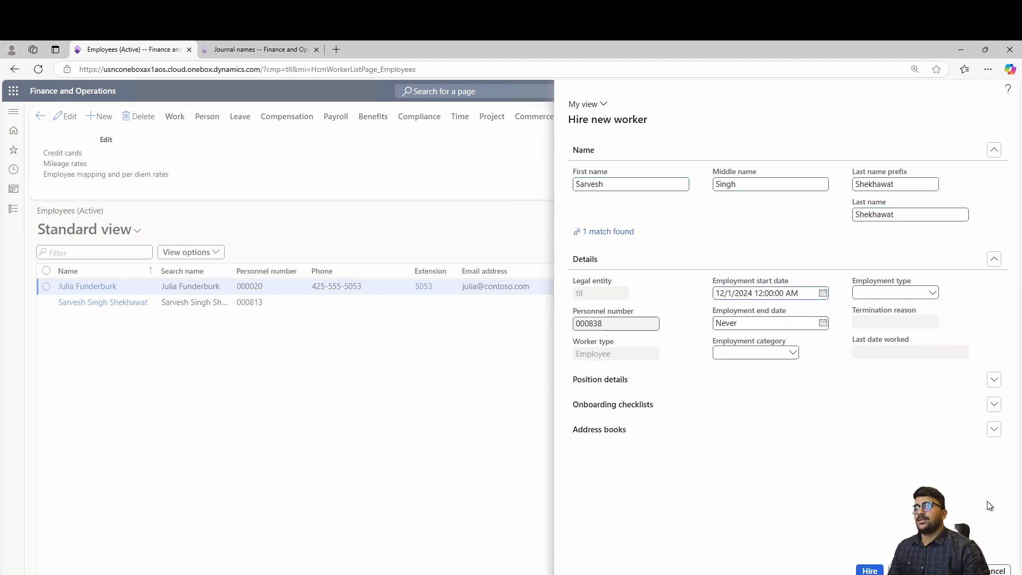
left_click(995, 567)
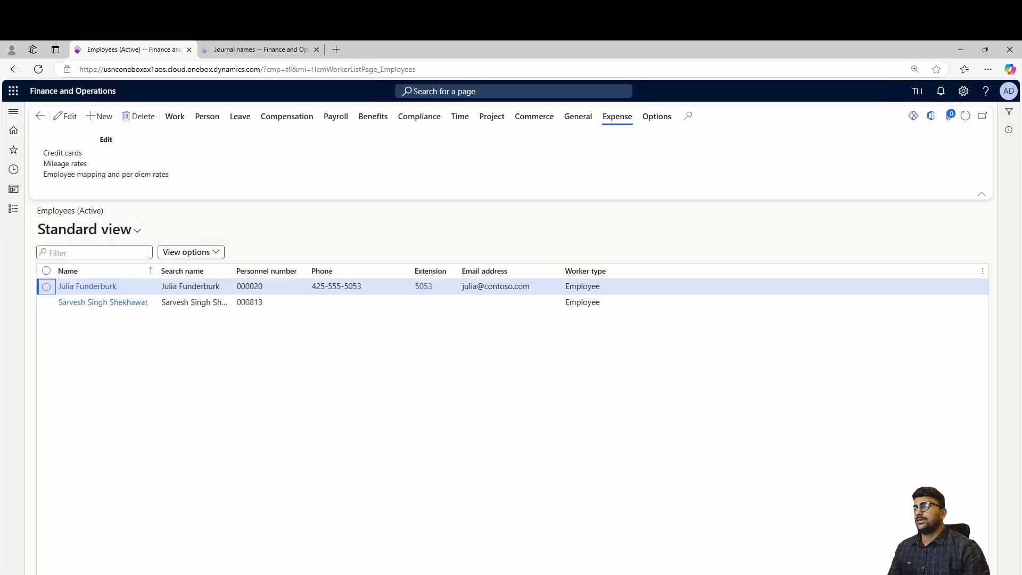
Go from the employee list to the System administration users list and check the person linked to the Admin user.
left_click(187, 307)
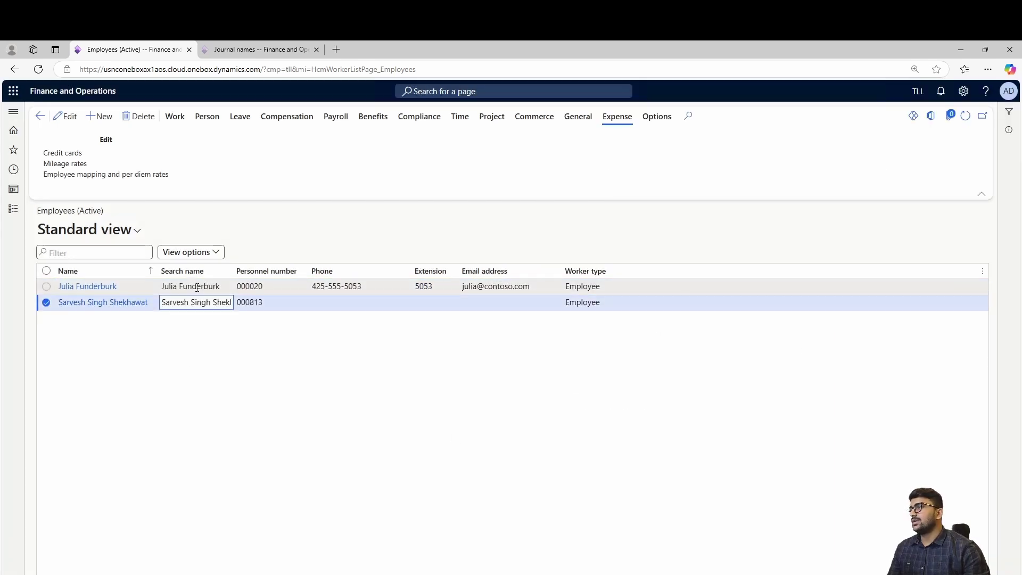
left_click(197, 287)
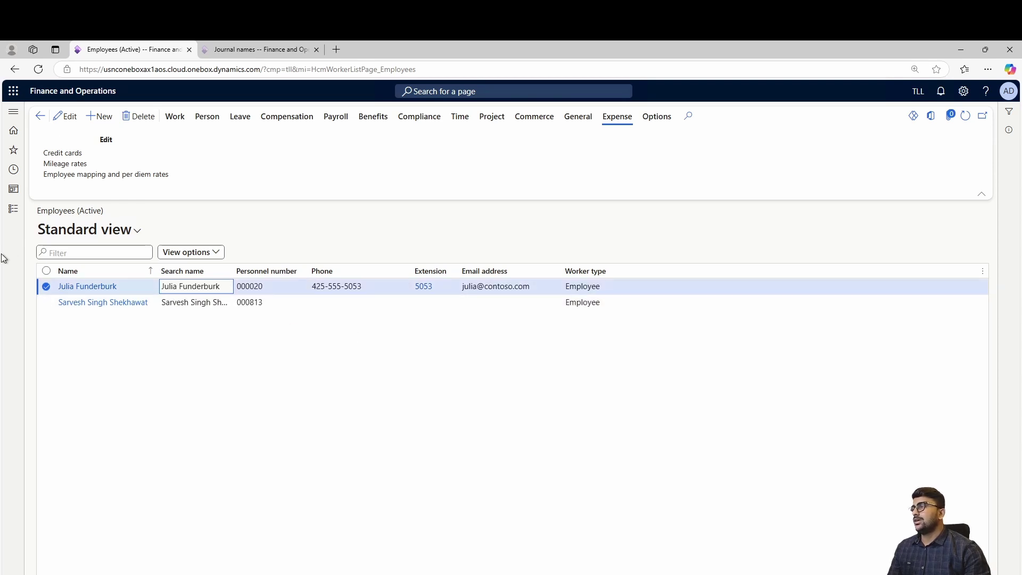
left_click(14, 211)
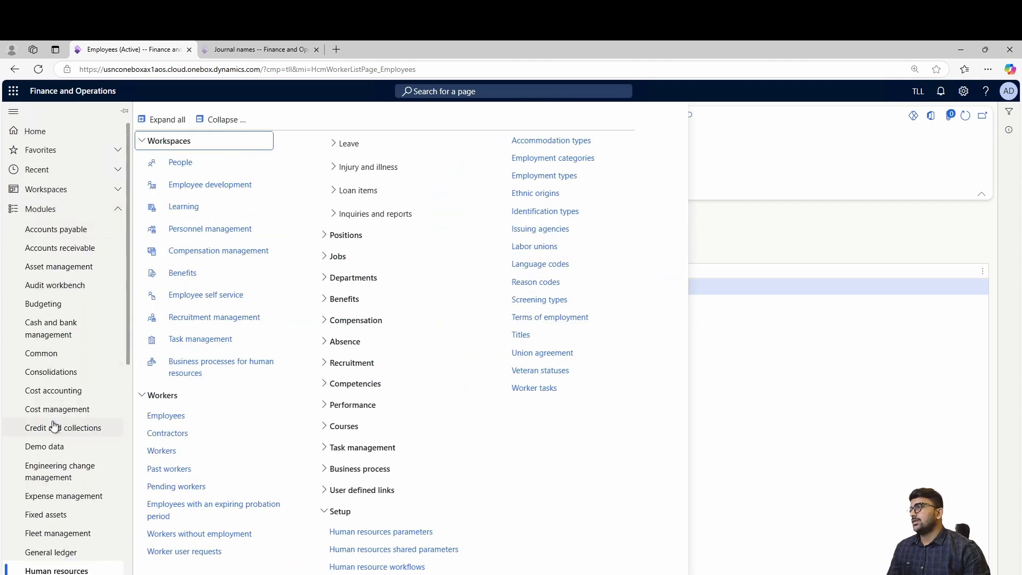
scroll(54, 426, "down", 8)
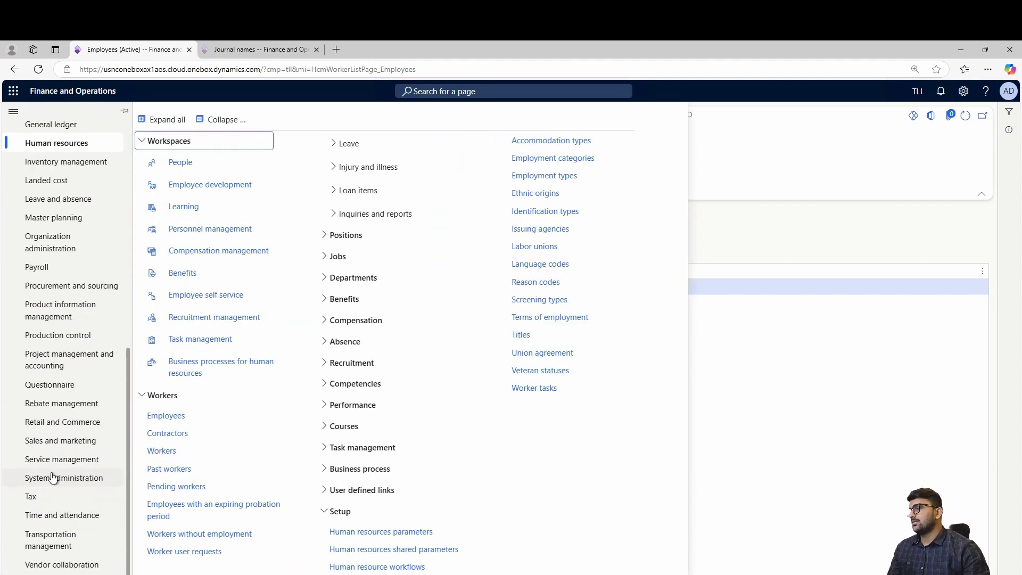
left_click(54, 477)
left_click(183, 274)
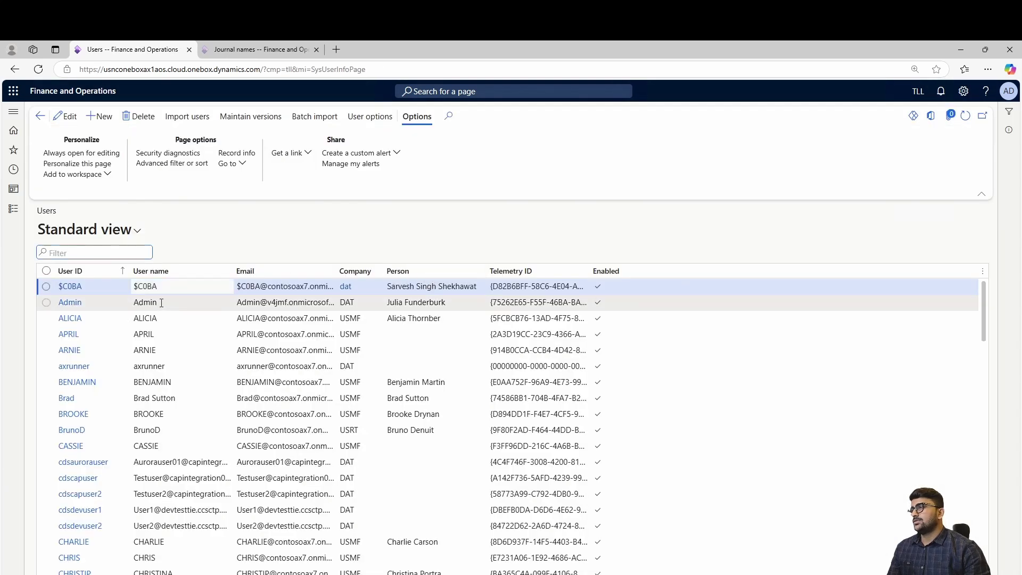
left_click(68, 303)
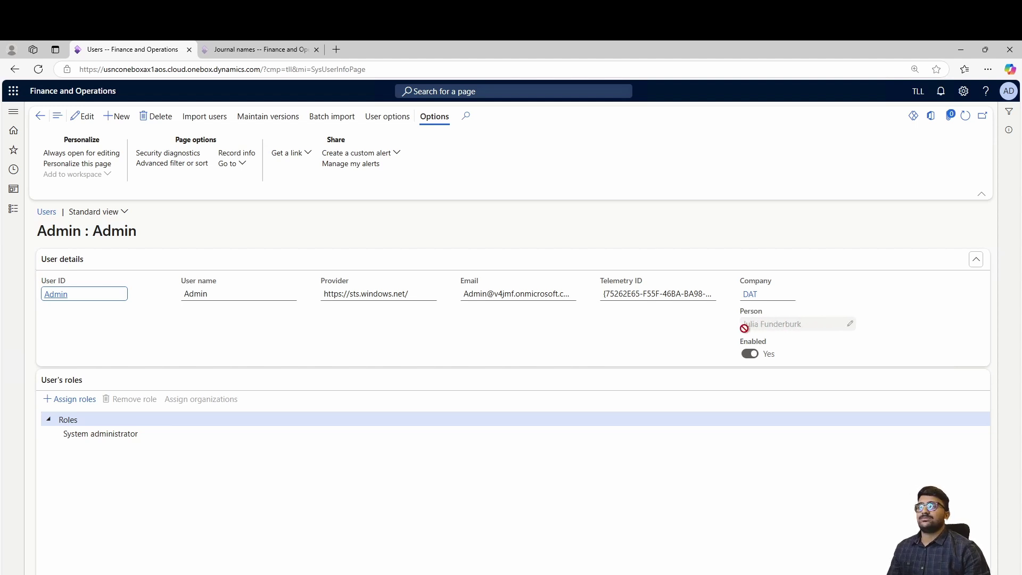
left_click(41, 117)
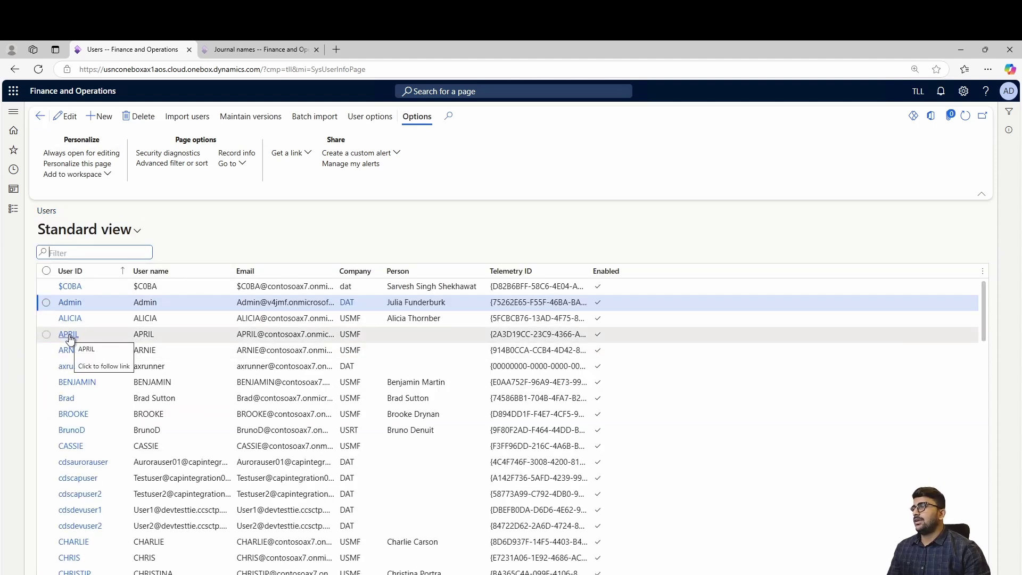
Open the fourth user account in the list for editing and set its company to TLL.
left_click(69, 335)
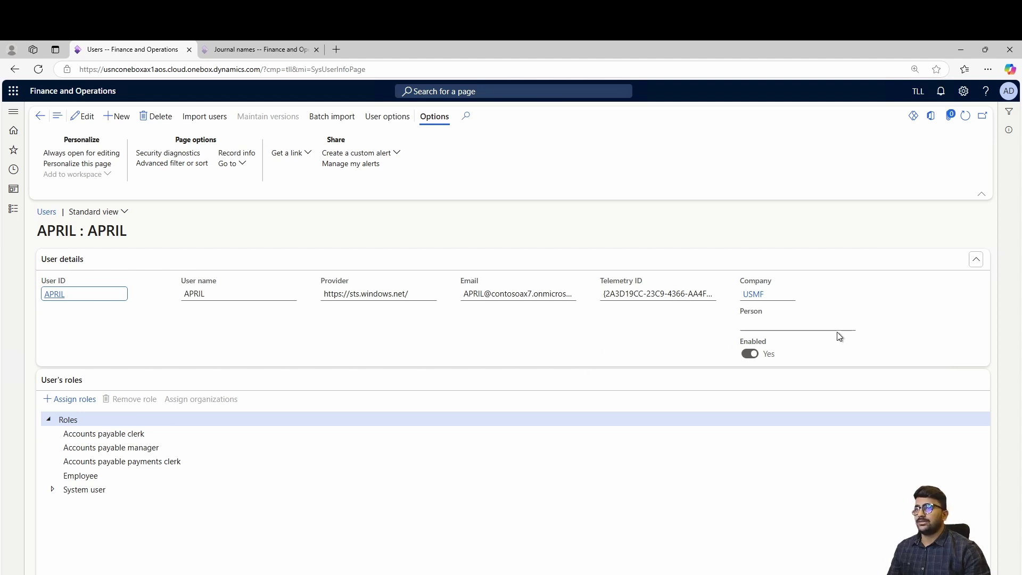
left_click(849, 324)
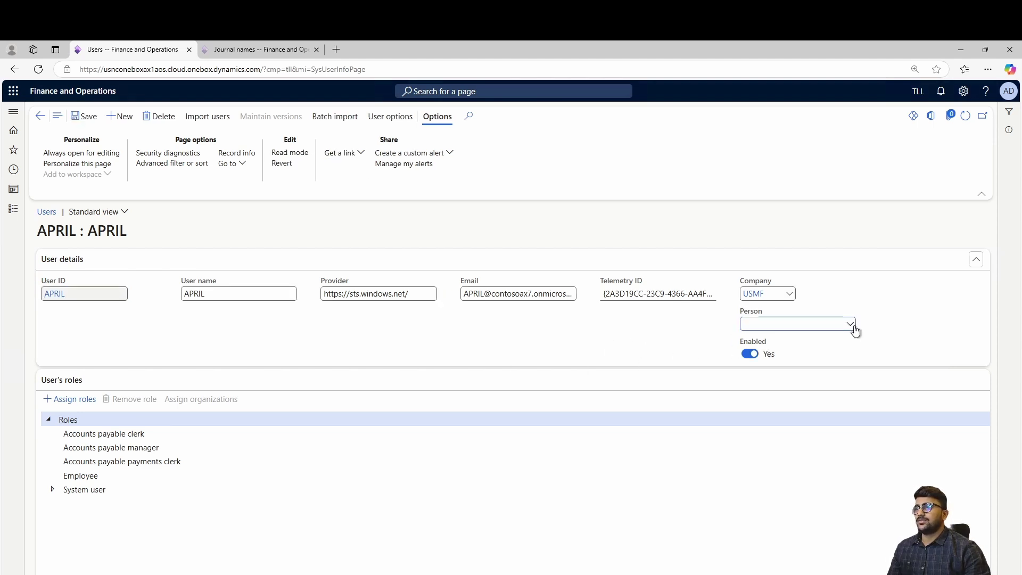
left_click(850, 340)
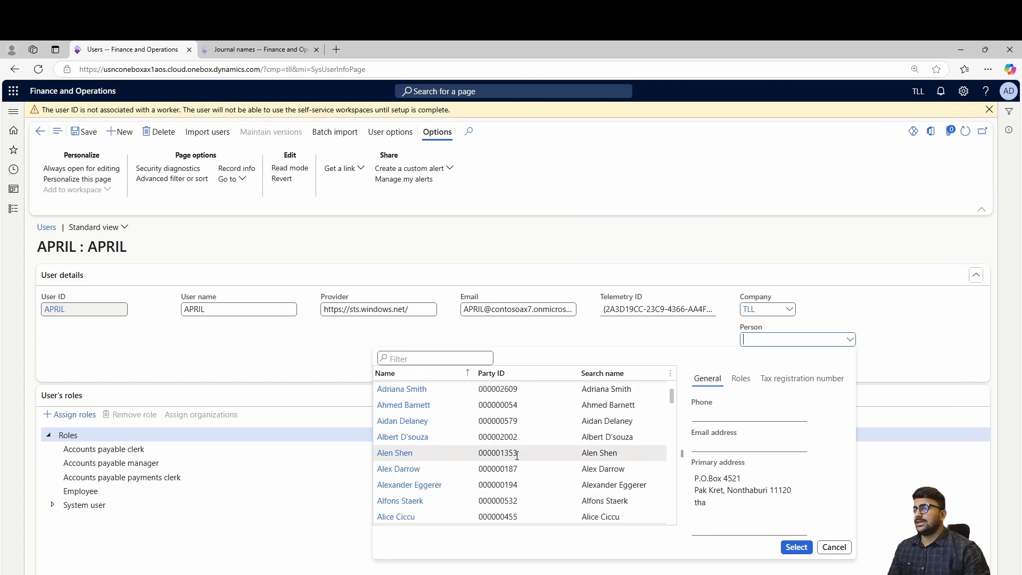
Link the first person in the Person lookup to the user account and save it.
scroll(517, 456, "up", 5)
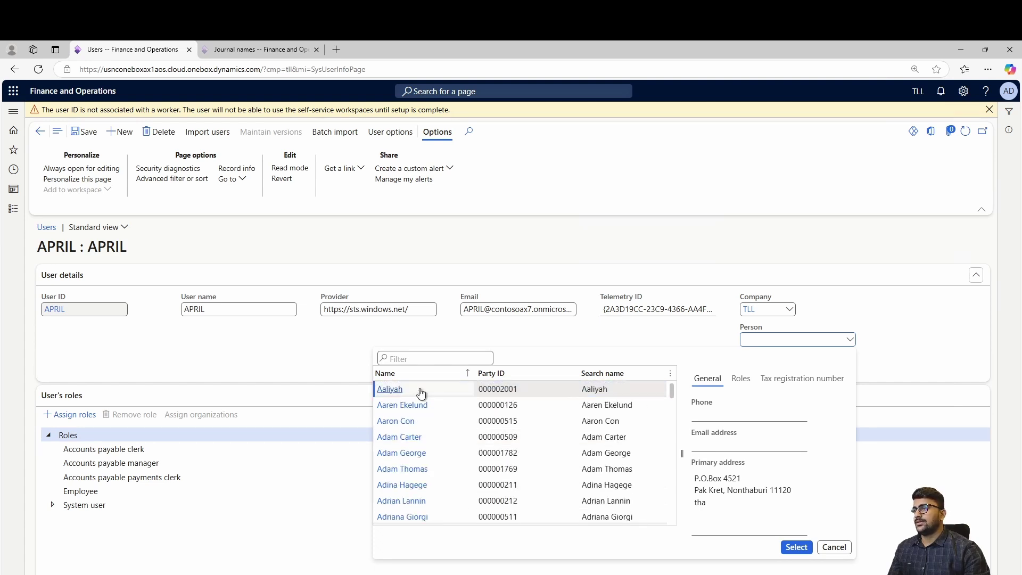
left_click(421, 393)
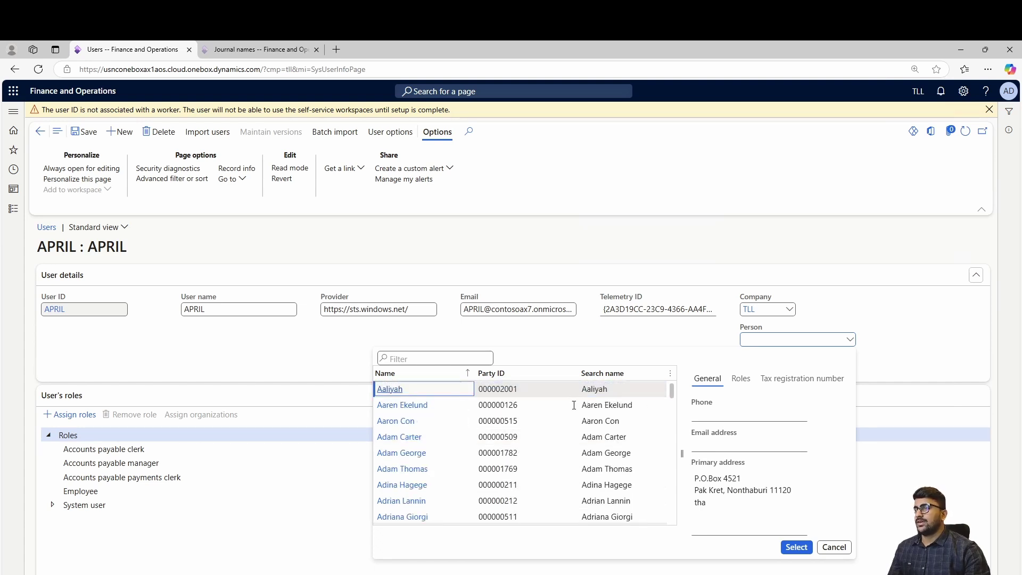
left_click(795, 547)
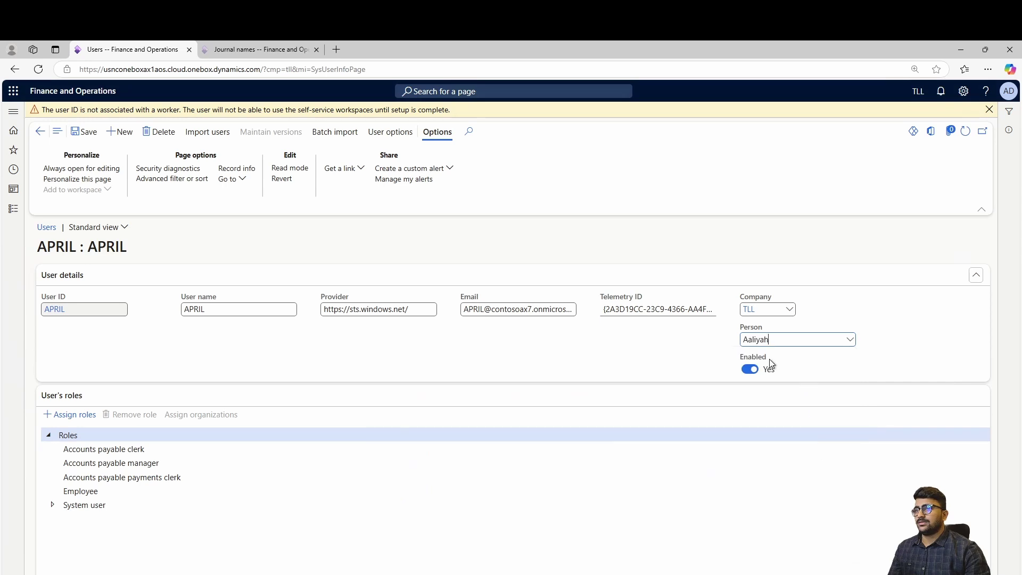
left_click(85, 131)
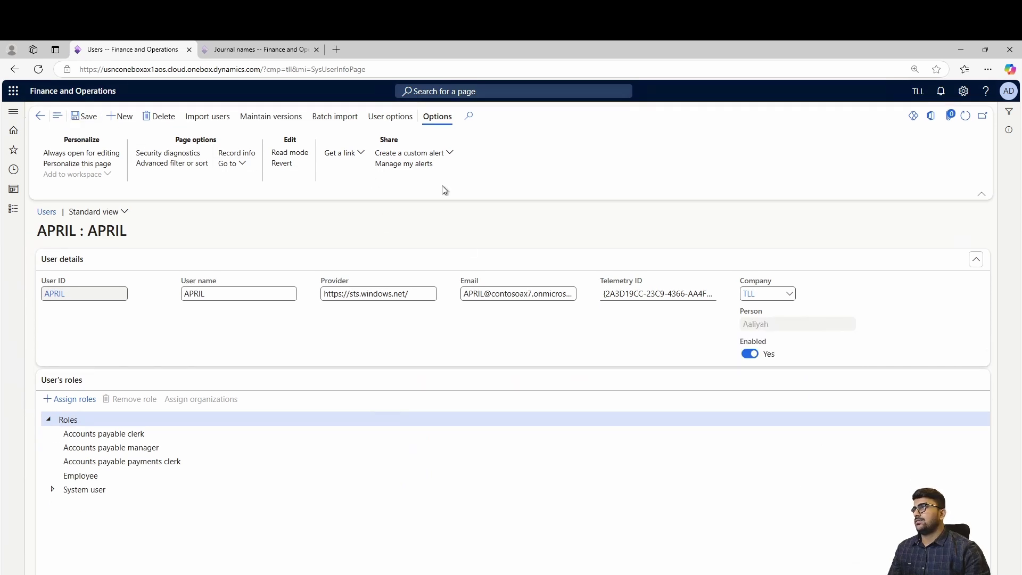
left_click_drag(777, 324, 722, 330)
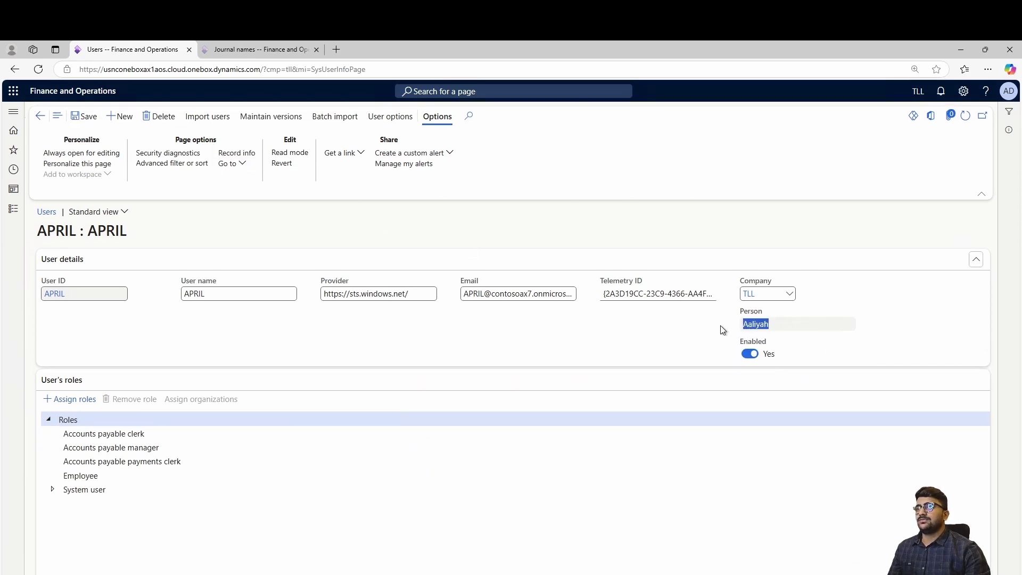
left_click(536, 340)
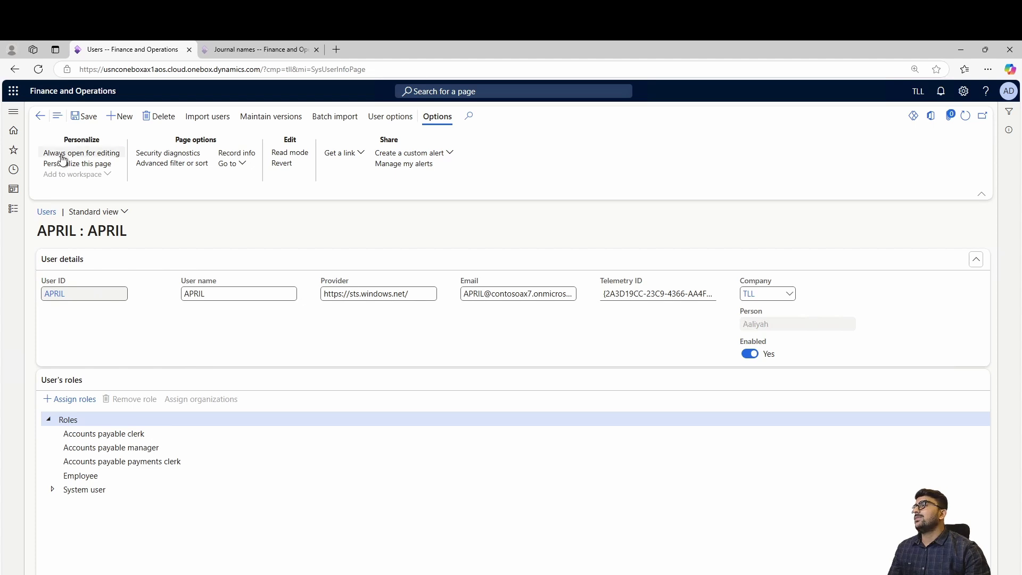
Check the email address on the open user account and return to the users list.
left_click(551, 294)
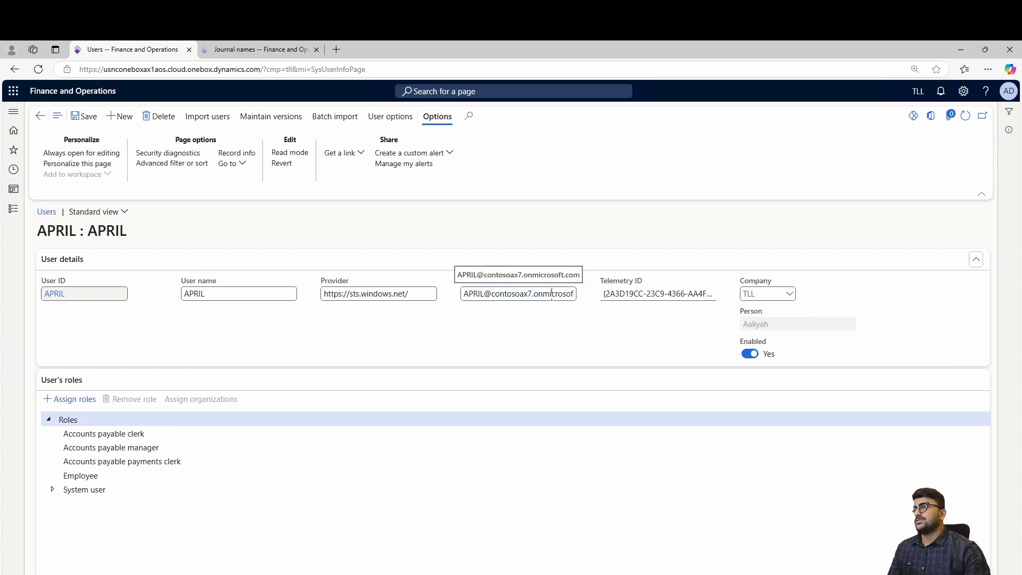
left_click_drag(551, 293, 469, 294)
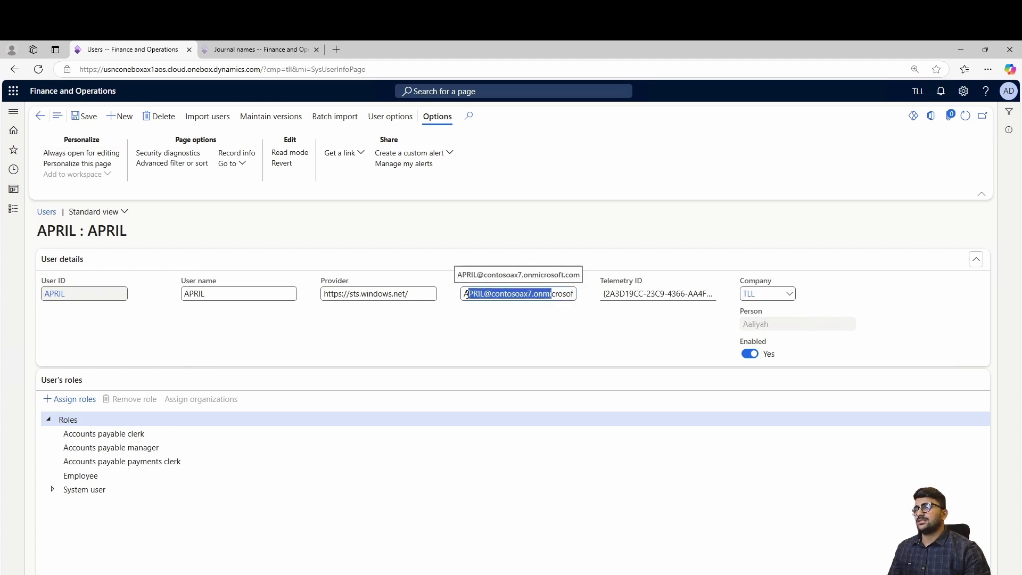
left_click(40, 118)
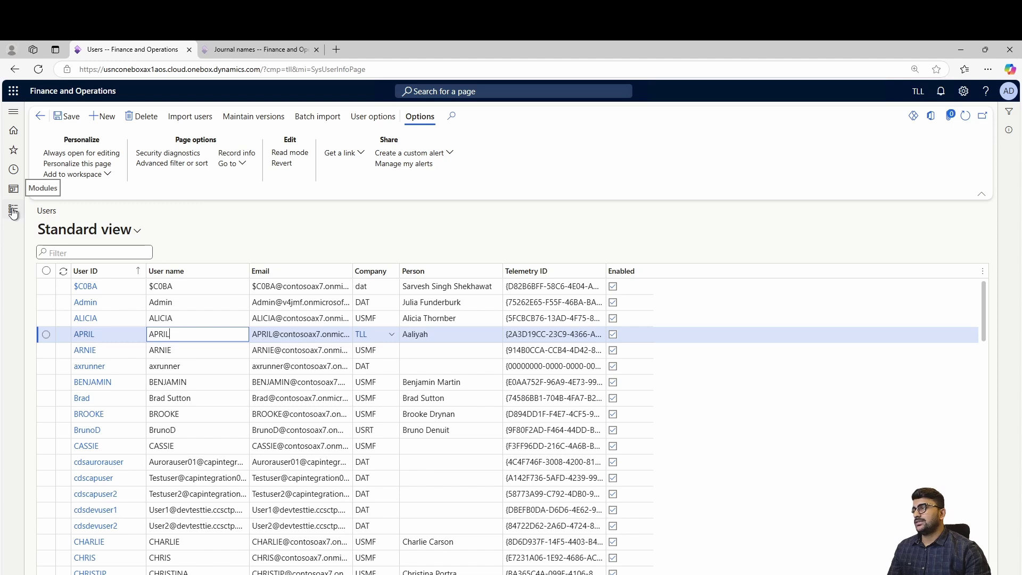
Go from the users list to the Employees list in the Human resources module.
left_click_drag(13, 212, 382, 232)
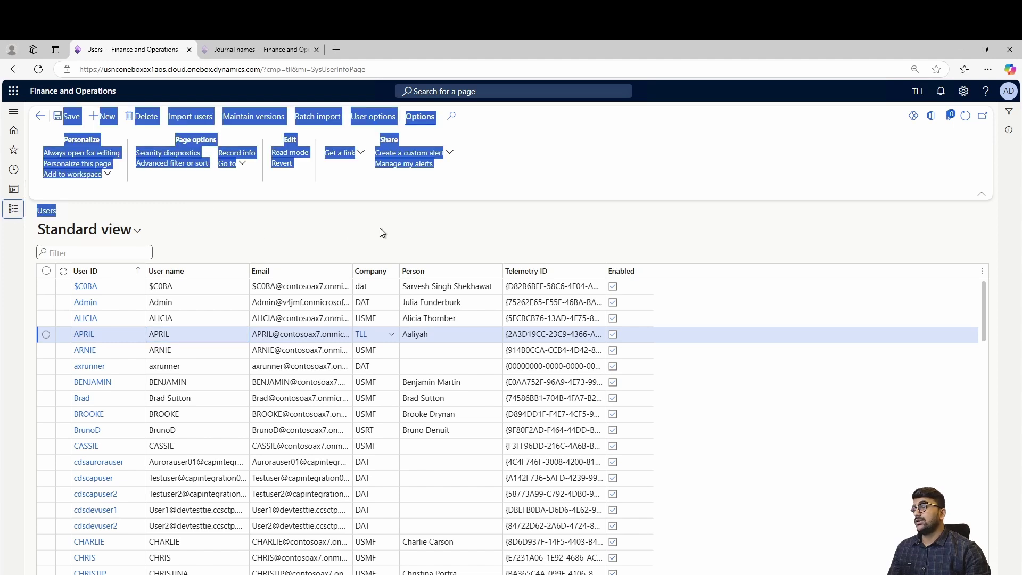
left_click(385, 225)
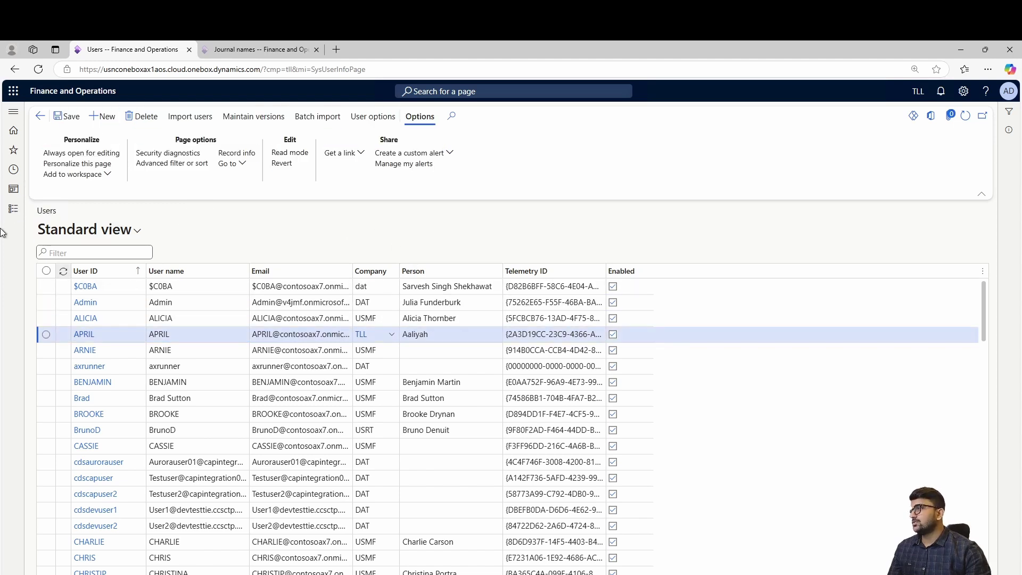
left_click(13, 209)
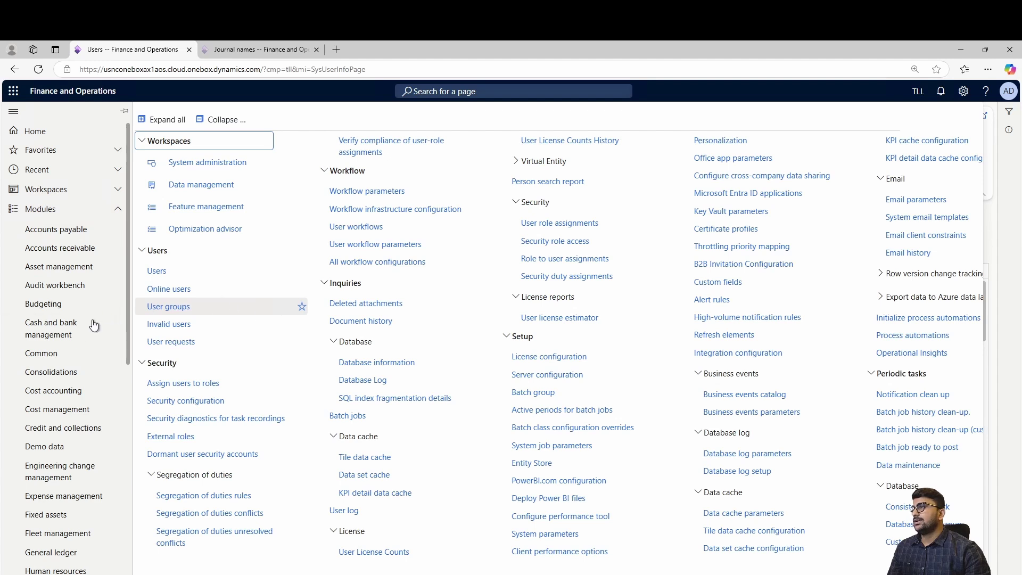
scroll(56, 450, "down", 3)
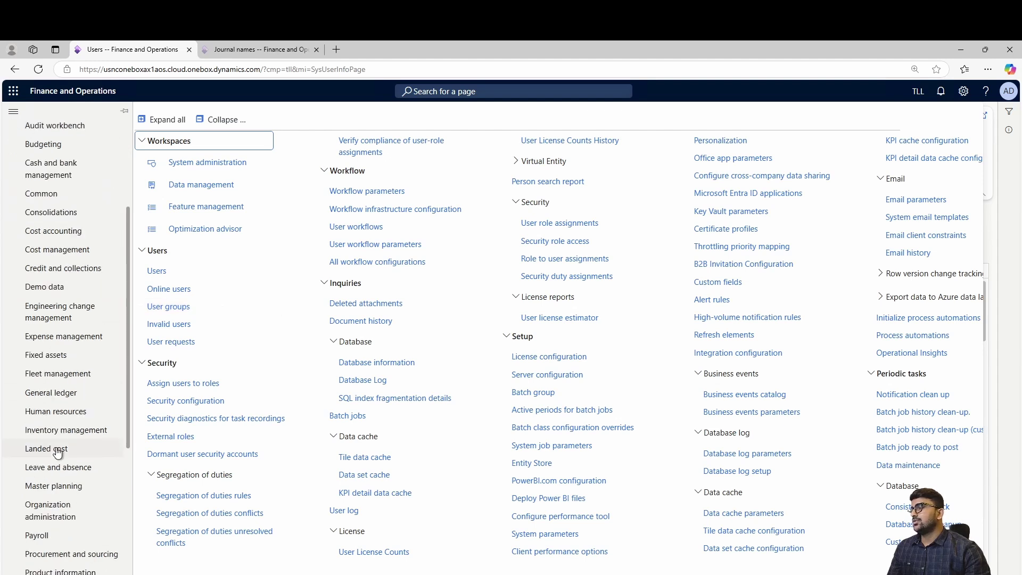
left_click(62, 413)
left_click(174, 419)
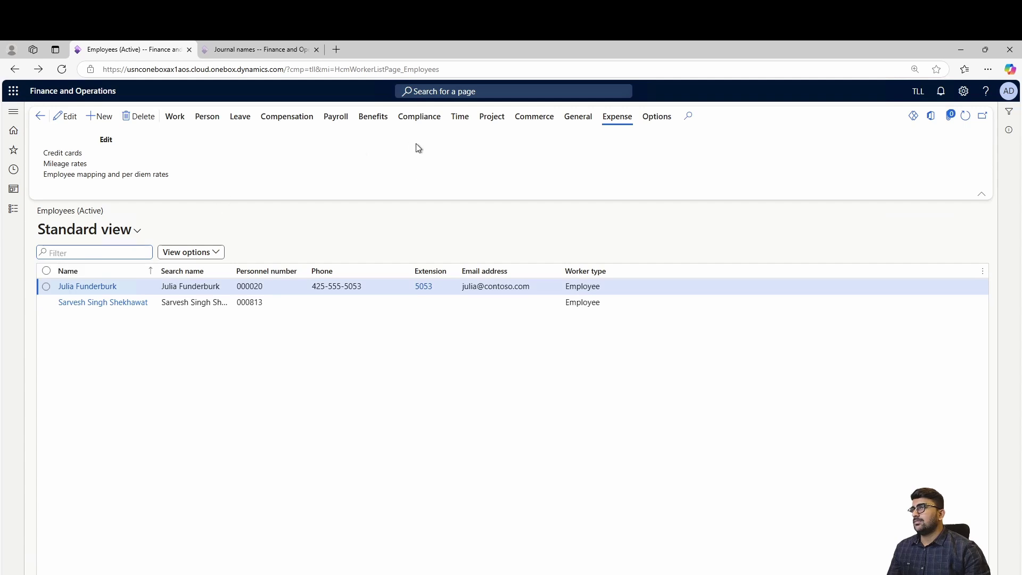
Review the first employee's worker to vendor mapping and the vendor accounts available for it, and close the mapping form.
left_click(76, 177)
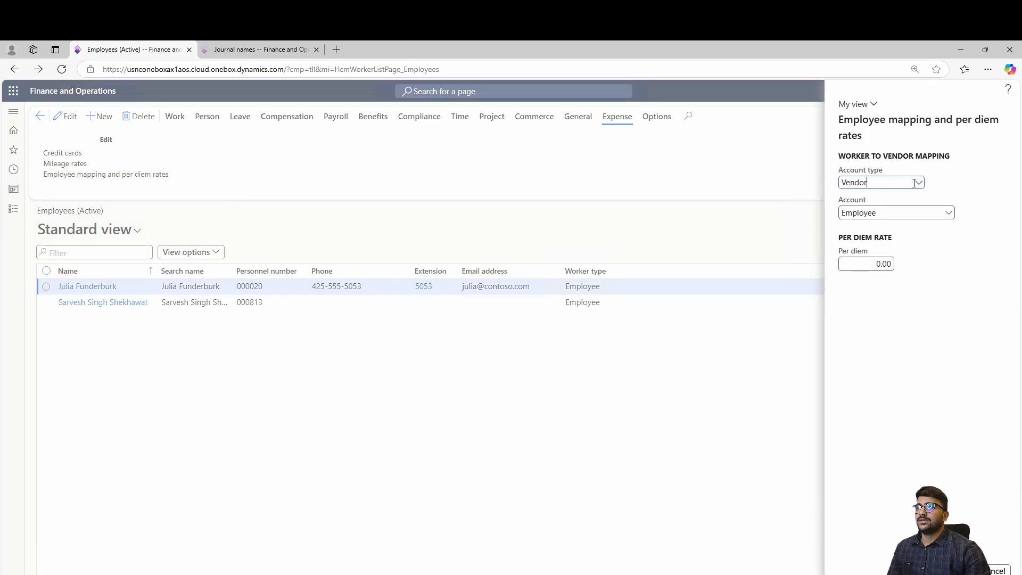
left_click(952, 215)
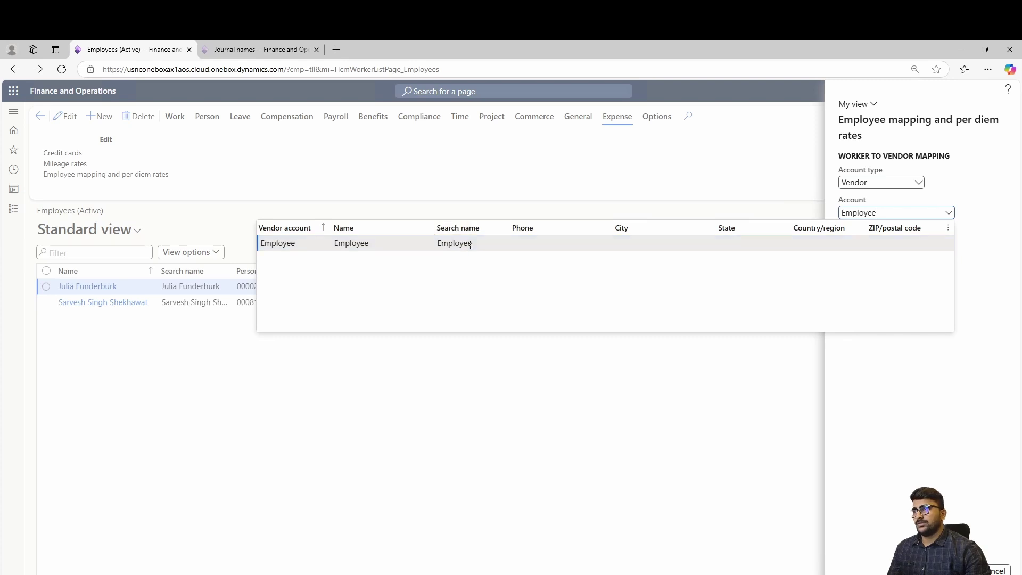
left_click(858, 353)
left_click(741, 452)
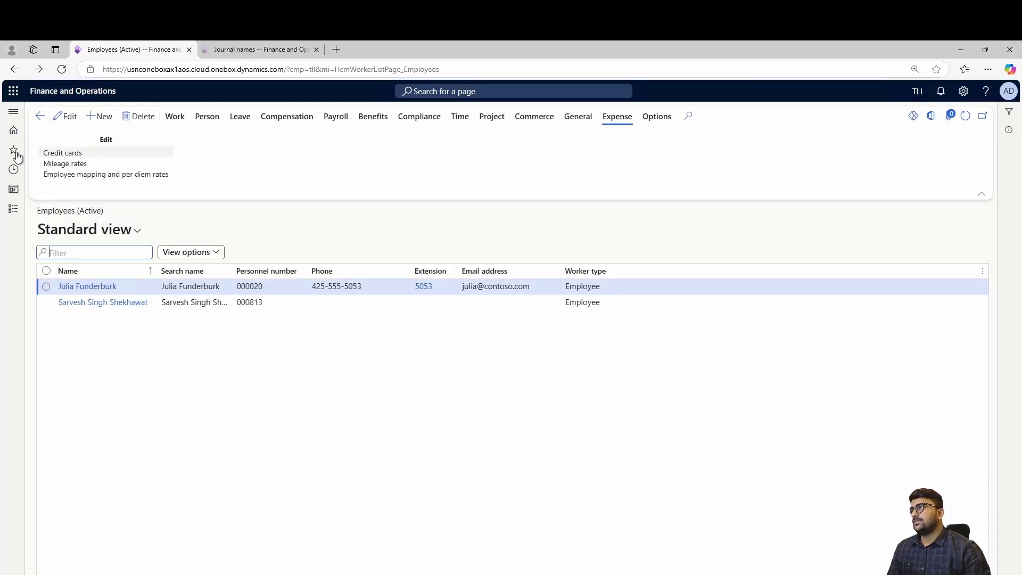
Leave the employee list and bring up the Expense management module's pages.
left_click(14, 208)
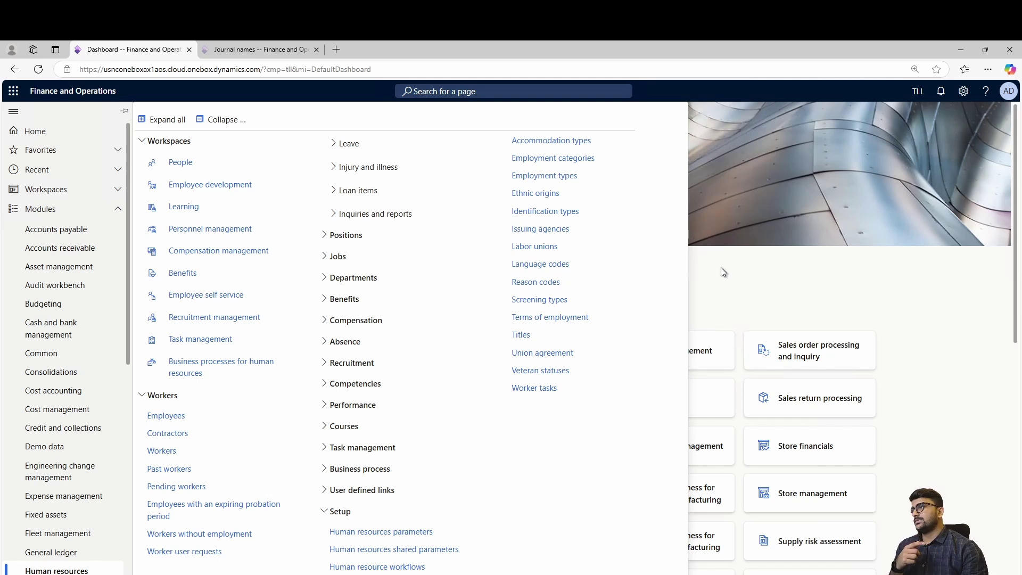
left_click(60, 471)
left_click(64, 496)
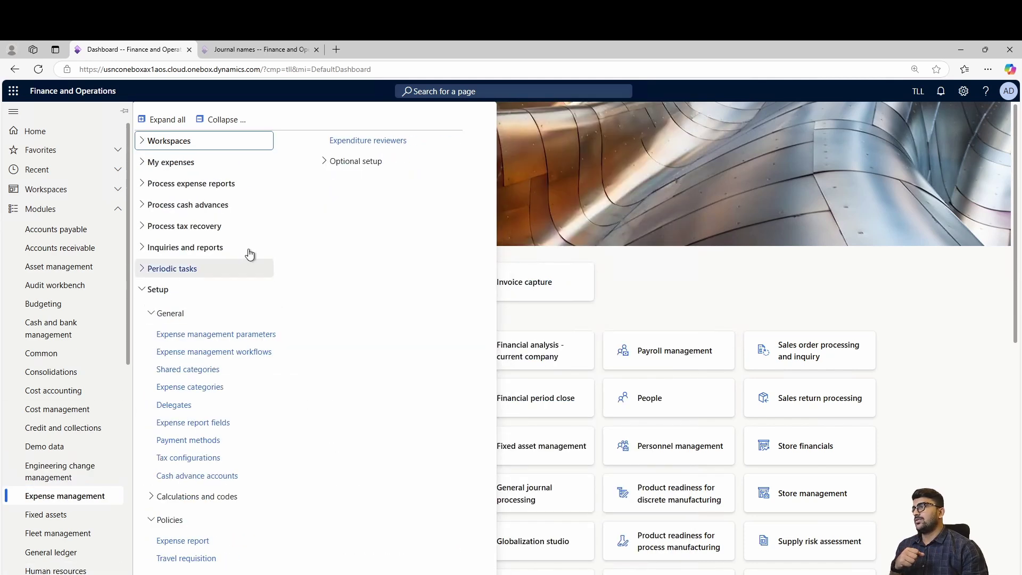